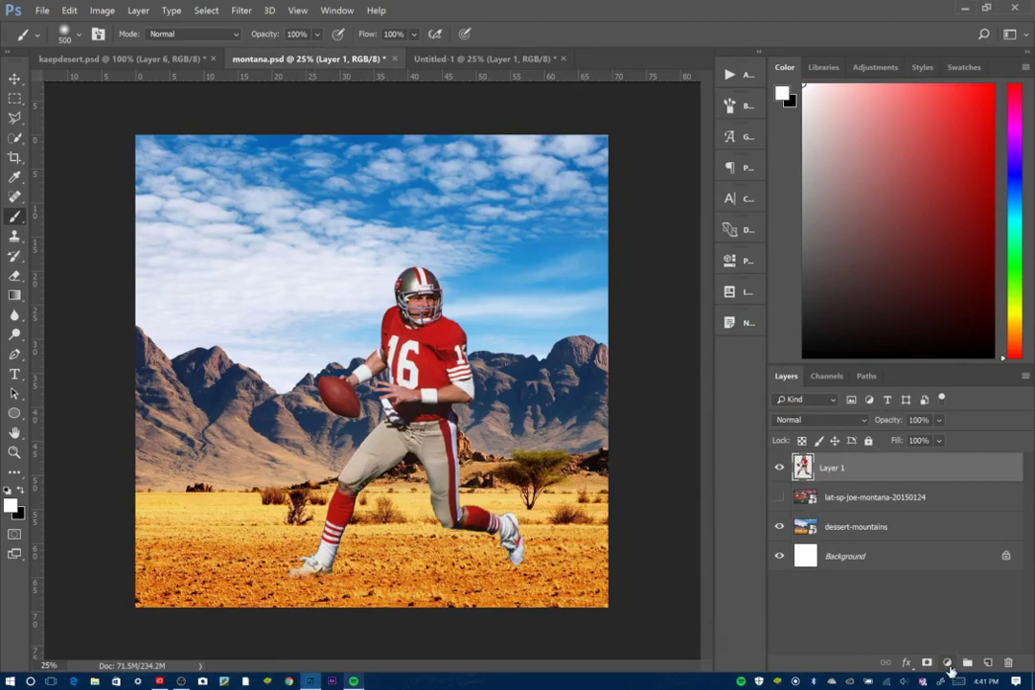
# - Add a new layer above the player and paint soft white highlights along his sun-facing left edge and over the face with a 500 px brush
pyautogui.click(987, 662)
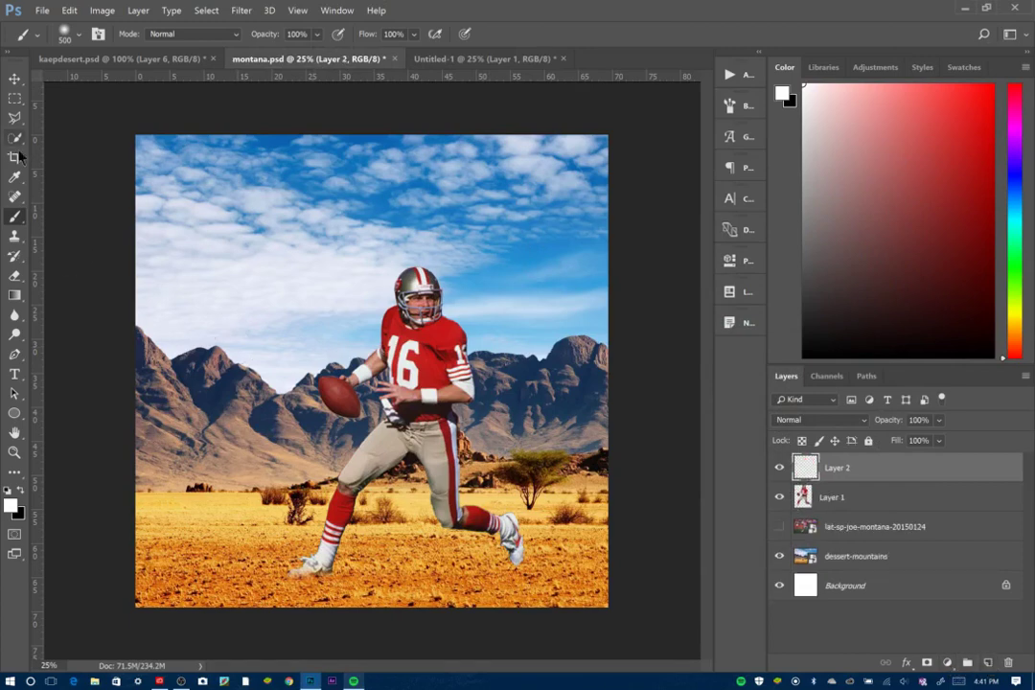
pyautogui.moveTo(412, 257)
pyautogui.mouseDown()
pyautogui.moveTo(374, 341)
pyautogui.moveTo(318, 396)
pyautogui.moveTo(371, 395)
pyautogui.moveTo(376, 405)
pyautogui.moveTo(330, 482)
pyautogui.moveTo(290, 558)
pyautogui.mouseUp()
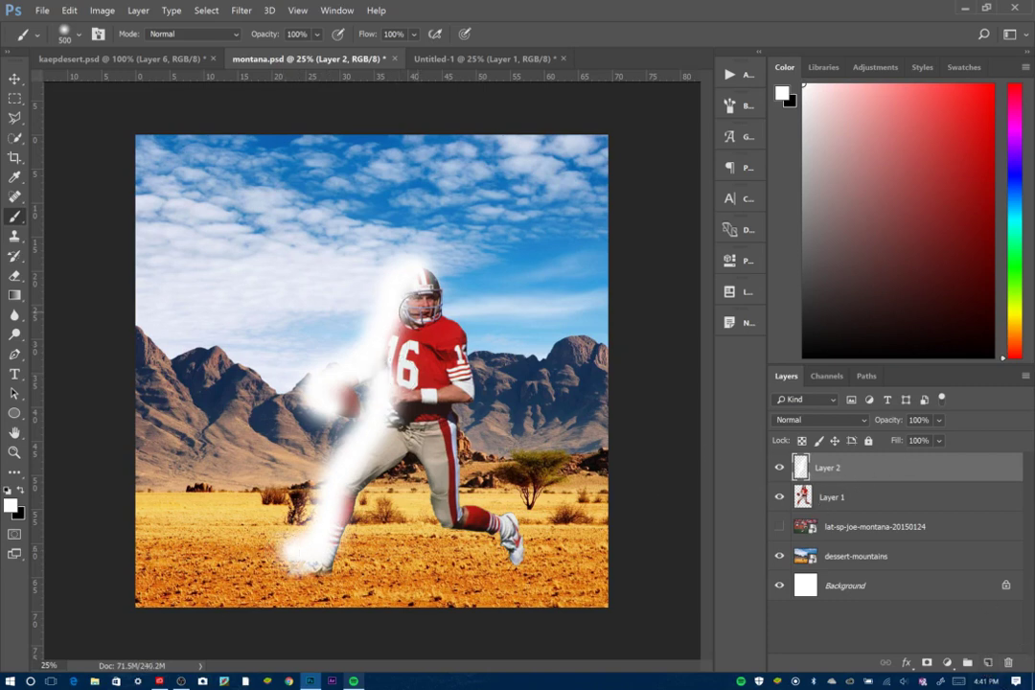
pyautogui.click(420, 306)
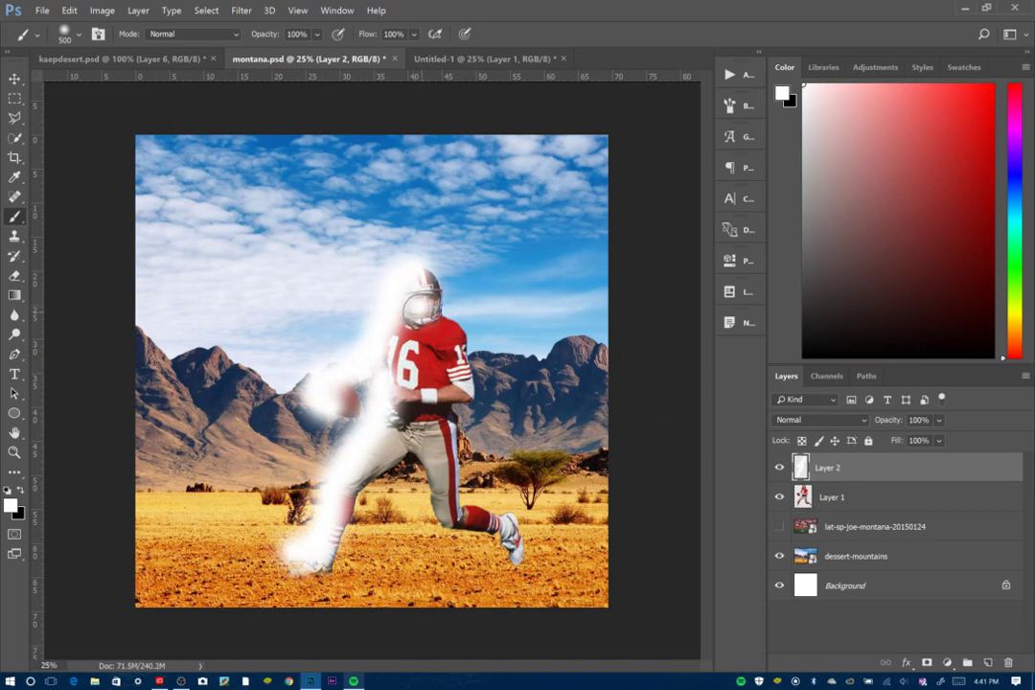
# - Clip the white highlight layer to the player layer and blend it as Soft Light at 70% opacity
pyautogui.click(820, 427)
pyautogui.click(821, 428)
pyautogui.keyDown('alt'); pyautogui.click(817, 482); pyautogui.keyUp('alt')
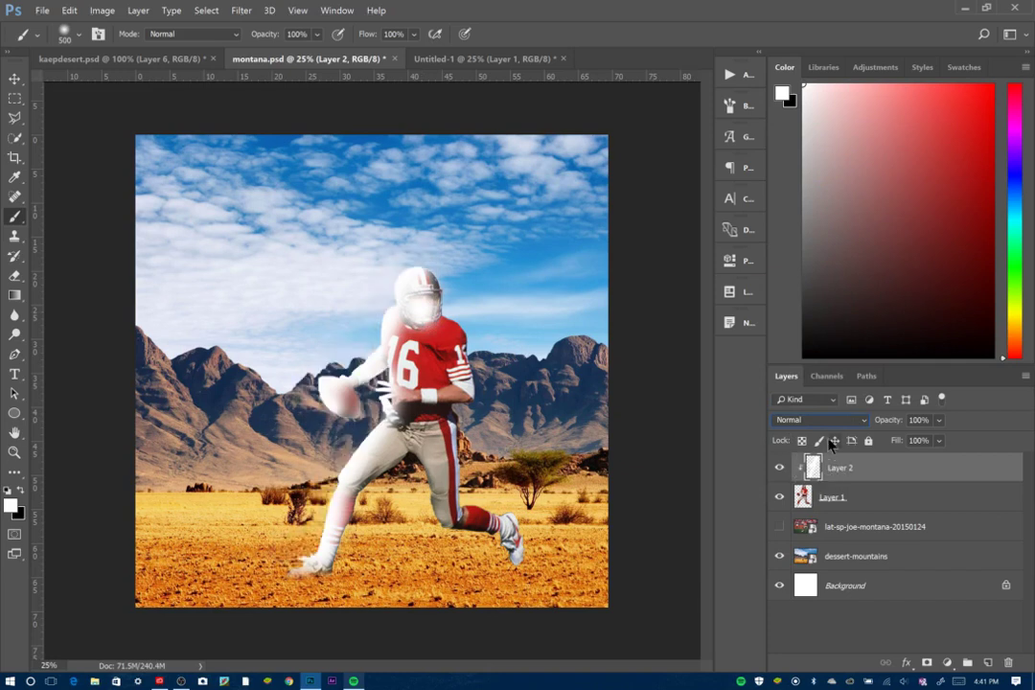
pyautogui.click(821, 420)
pyautogui.click(788, 272)
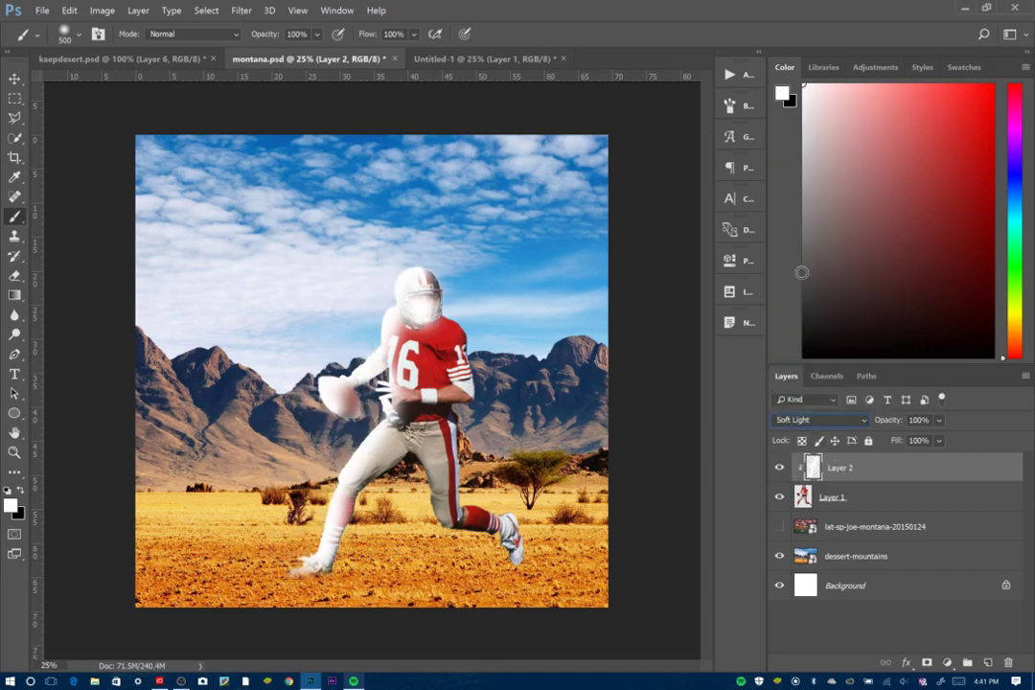
pyautogui.click(780, 469)
pyautogui.click(780, 468)
pyautogui.moveTo(901, 420); pyautogui.dragTo(889, 424)
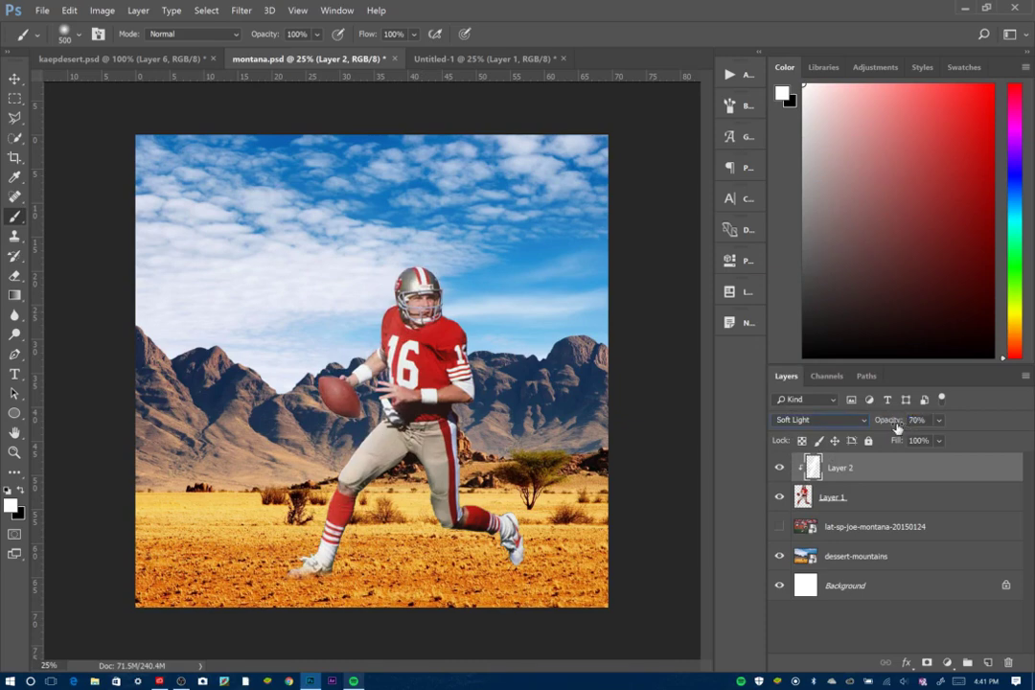
# - Add a new layer above the highlights and paint a soft white sun glow in the sky's upper-left corner with a 5000 px brush
pyautogui.click(987, 662)
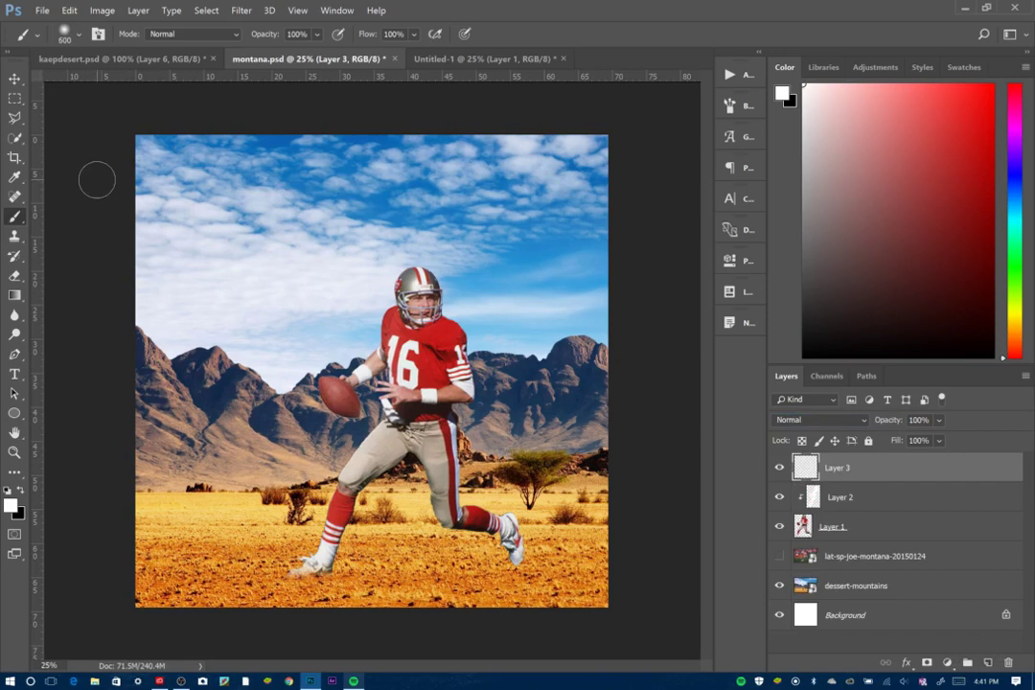
pyautogui.press(']')
pyautogui.press(']')
pyautogui.press(']')
pyautogui.press(']')
pyautogui.press(']')
pyautogui.press(']')
pyautogui.press(']')
pyautogui.press(']')
pyautogui.press(']')
pyautogui.press(']')
pyautogui.press(']')
pyautogui.press(']')
pyautogui.press(']')
pyautogui.press(']')
pyautogui.press(']')
pyautogui.press(']')
pyautogui.press(']')
pyautogui.press(']')
pyautogui.press(']')
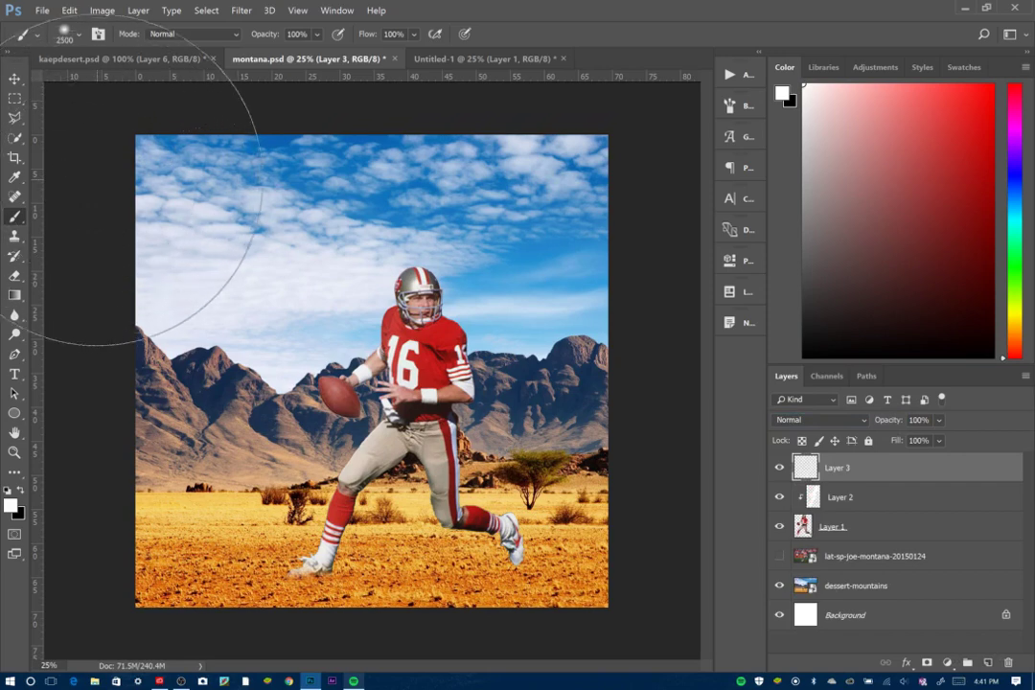
pyautogui.press(']')
pyautogui.press(']')
pyautogui.press(']')
pyautogui.press(']')
pyautogui.press(']')
pyautogui.press(']')
pyautogui.press(']')
pyautogui.press(']')
pyautogui.press(']')
pyautogui.press(']')
pyautogui.press(']')
pyautogui.press(']')
pyautogui.press(']')
pyautogui.press(']')
pyautogui.press(']')
pyautogui.press(']')
pyautogui.press(']')
pyautogui.press(']')
pyautogui.press(']')
pyautogui.press(']')
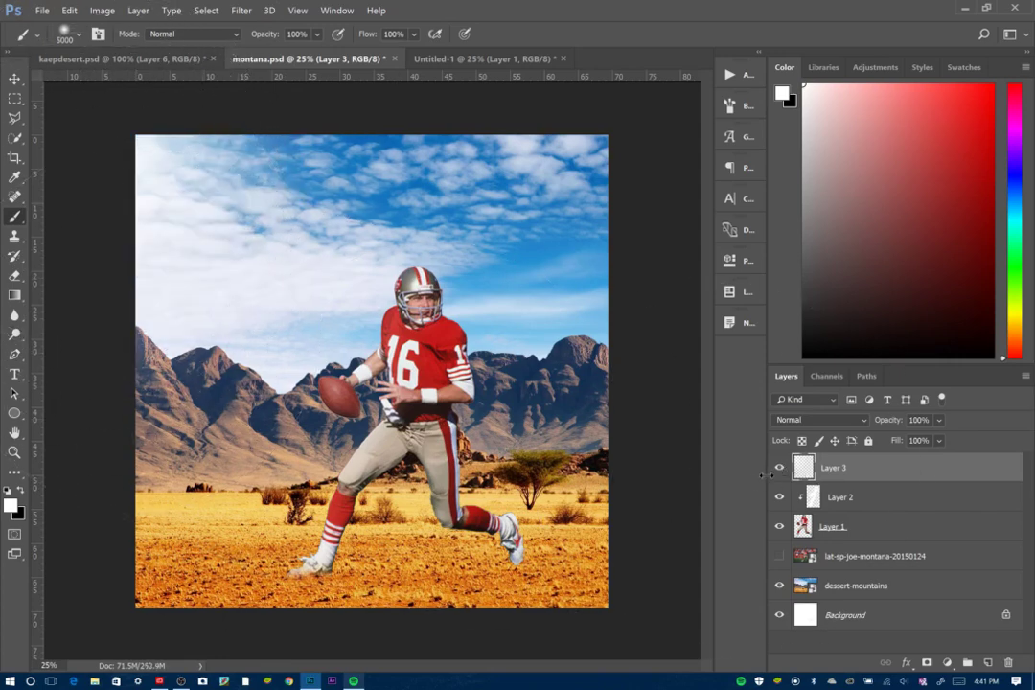
# - Add a layer directly above the highlight layer and paint soft black shadows along the player's right side and between his legs with an 1100 px brush
pyautogui.press('[')
pyautogui.press('[')
pyautogui.press('[')
pyautogui.press('[')
pyautogui.press('[')
pyautogui.press('[')
pyautogui.press('[')
pyautogui.press('[')
pyautogui.press('[')
pyautogui.press('[')
pyautogui.press('[')
pyautogui.press('[')
pyautogui.press('[')
pyautogui.press('[')
pyautogui.press('[')
pyautogui.press('[')
pyautogui.press('[')
pyautogui.press('[')
pyautogui.press('[')
pyautogui.press('[')
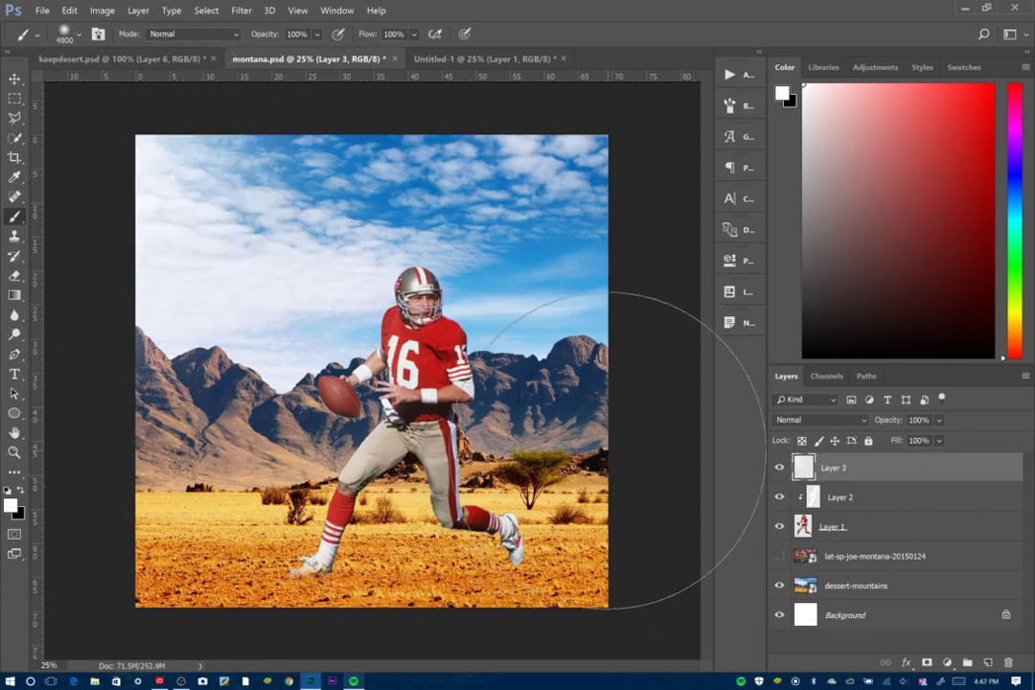
pyautogui.press('[')
pyautogui.press('[')
pyautogui.press('[')
pyautogui.press('[')
pyautogui.press('[')
pyautogui.press('[')
pyautogui.press('[')
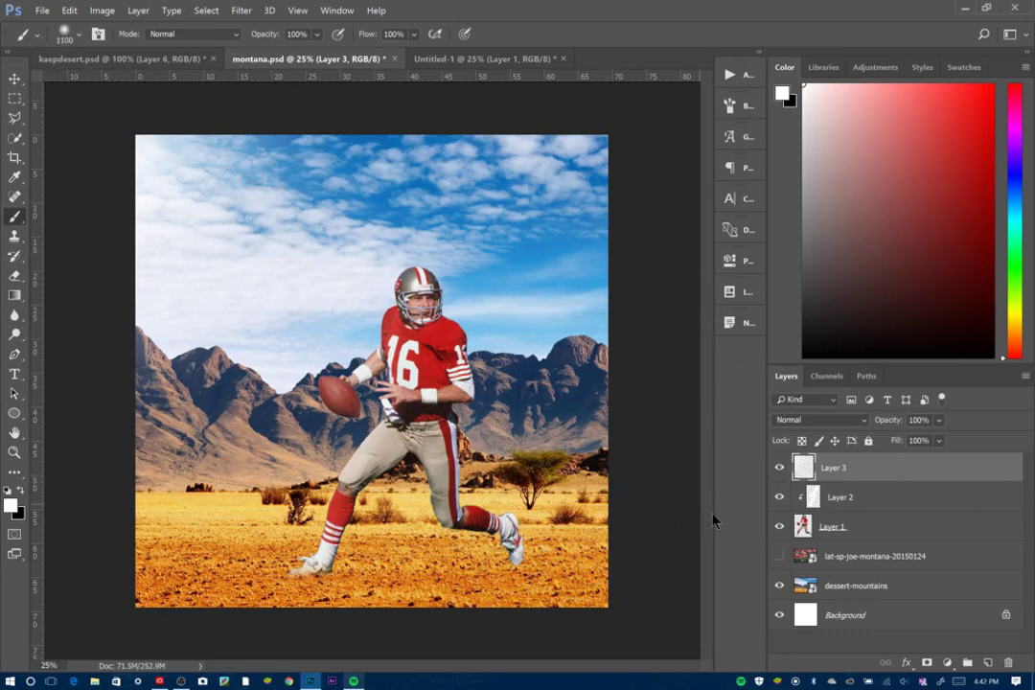
pyautogui.click(840, 497)
pyautogui.hotkey('ctrl', 'shift', 'alt', 'n')
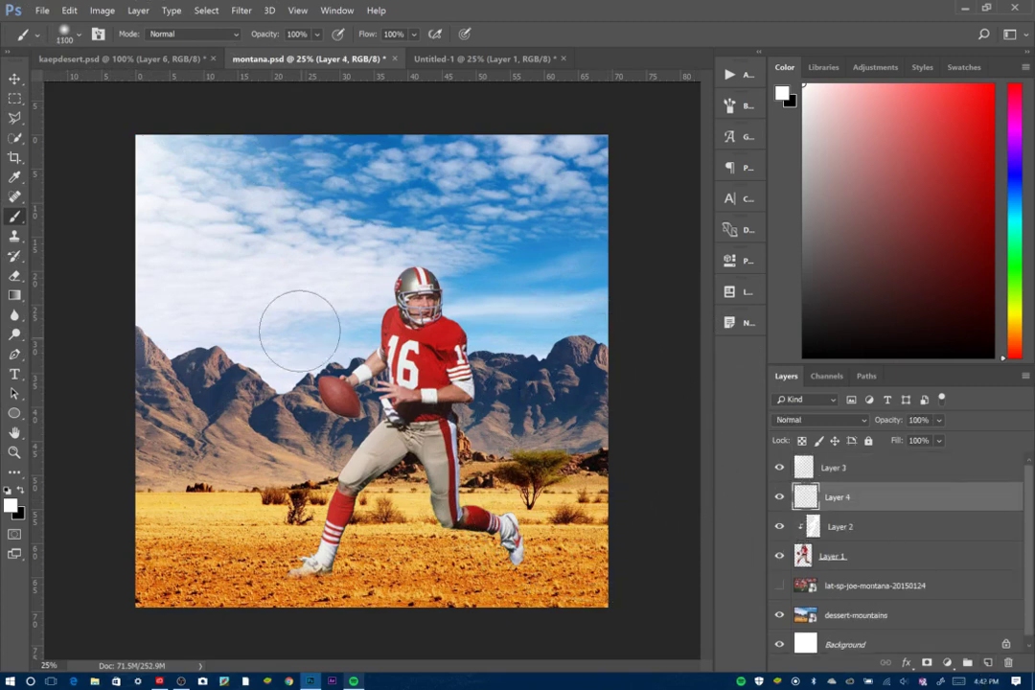
pyautogui.click(20, 490)
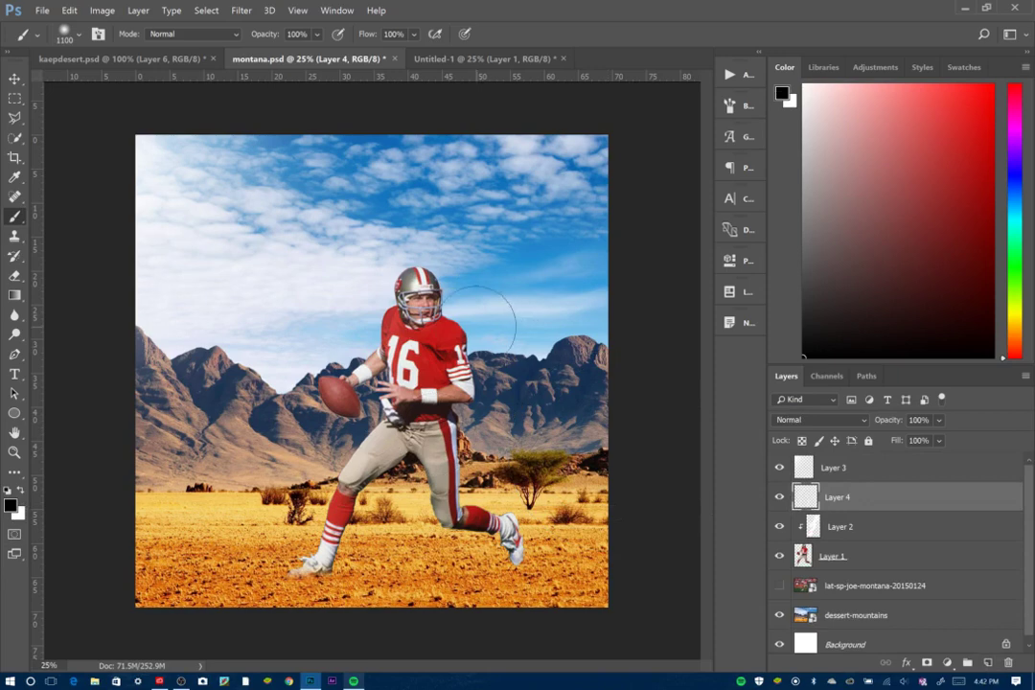
pyautogui.moveTo(485, 296)
pyautogui.mouseDown()
pyautogui.moveTo(469, 336)
pyautogui.moveTo(469, 450)
pyautogui.moveTo(484, 508)
pyautogui.moveTo(544, 560)
pyautogui.moveTo(551, 600)
pyautogui.mouseUp()
pyautogui.moveTo(402, 493)
pyautogui.mouseDown()
pyautogui.moveTo(373, 580)
pyautogui.moveTo(400, 512)
pyautogui.mouseUp()
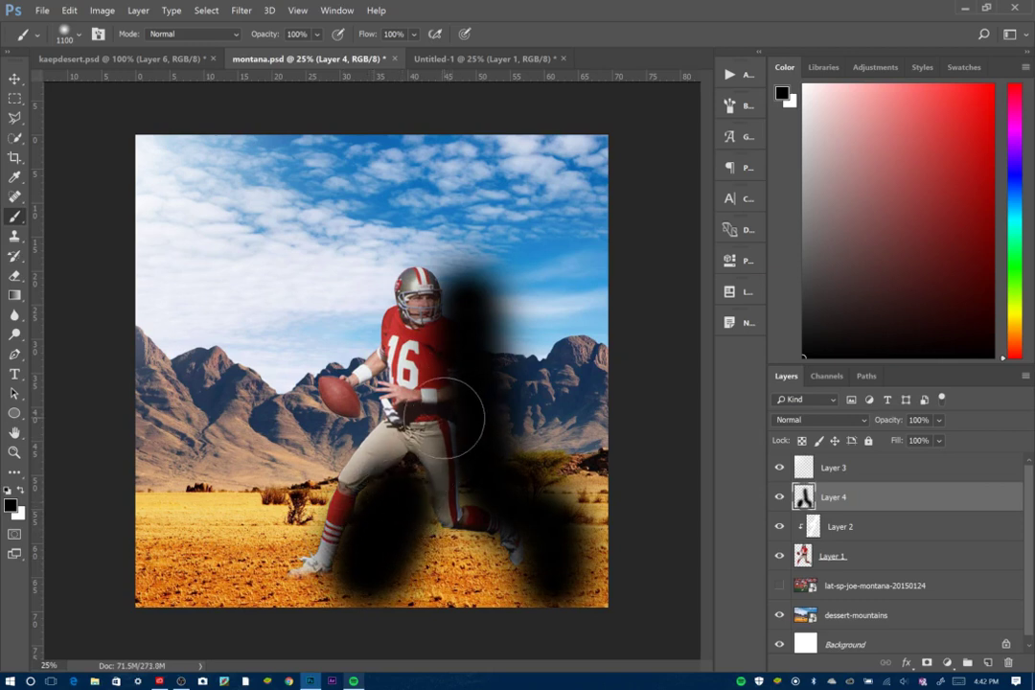
# - Paint finer black shadows under the player's forearm, behind the helmet and around the face with smaller brushes
pyautogui.press('[')
pyautogui.press('[')
pyautogui.press('[')
pyautogui.press('[')
pyautogui.press('[')
pyautogui.press('[')
pyautogui.press('[')
pyautogui.press('[')
pyautogui.press('[')
pyautogui.press('[')
pyautogui.moveTo(448, 410)
pyautogui.mouseDown()
pyautogui.moveTo(410, 415)
pyautogui.moveTo(450, 413)
pyautogui.mouseUp()
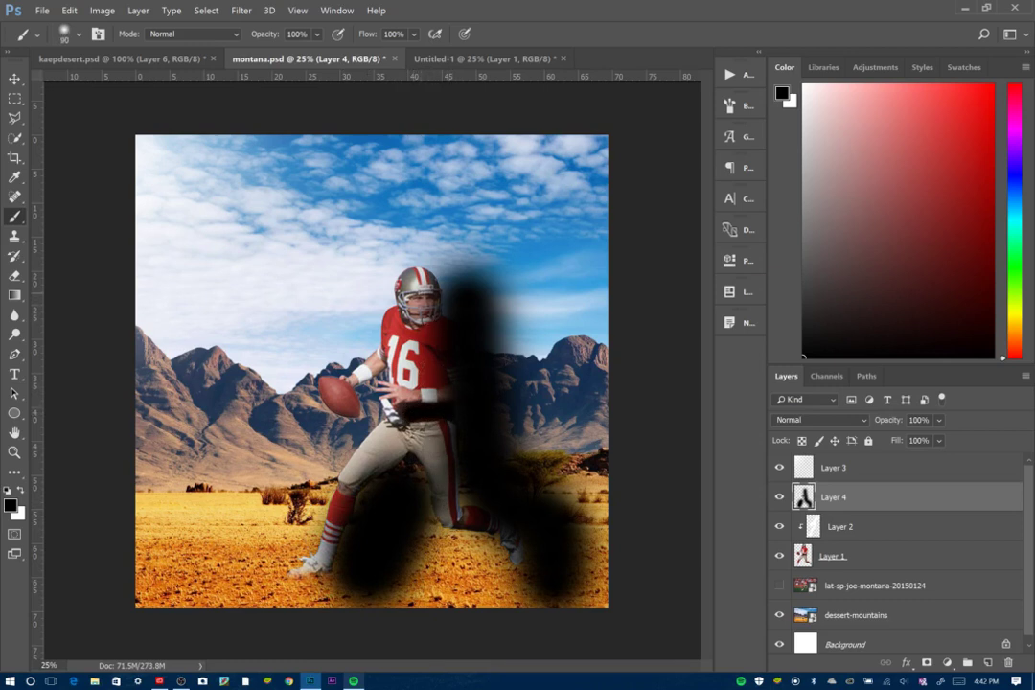
pyautogui.moveTo(428, 261)
pyautogui.mouseDown()
pyautogui.moveTo(427, 251)
pyautogui.moveTo(458, 308)
pyautogui.mouseUp()
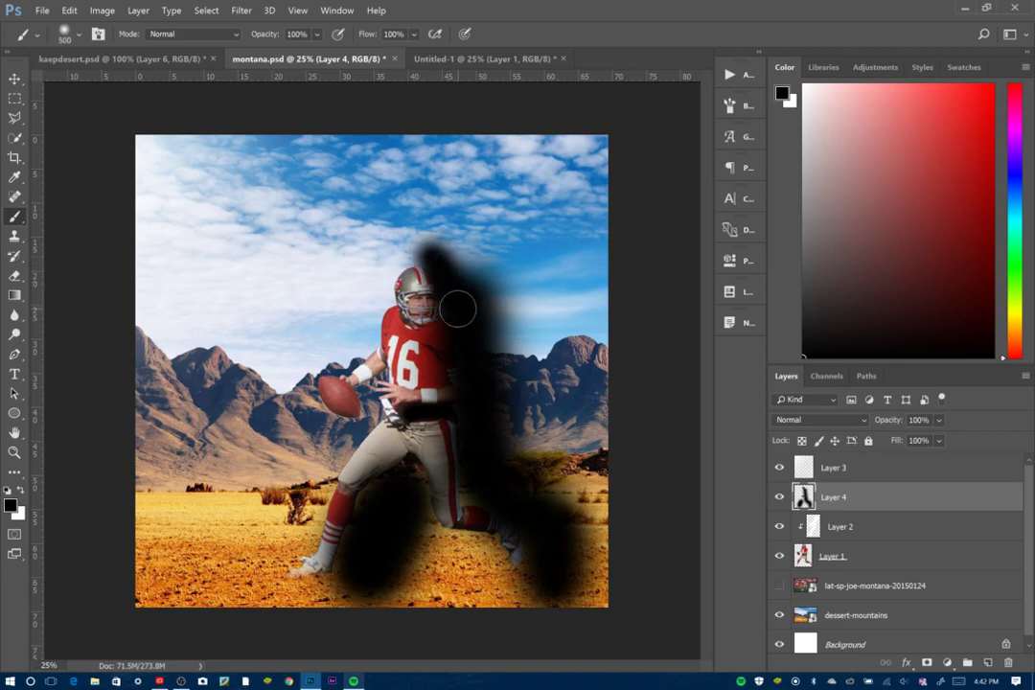
pyautogui.press('[')
pyautogui.press('[')
pyautogui.press('[')
# - Clip the black shadow layer to the player and blend it as Soft Light at 49% opacity
pyautogui.keyDown('alt'); pyautogui.click(817, 510); pyautogui.keyUp('alt')
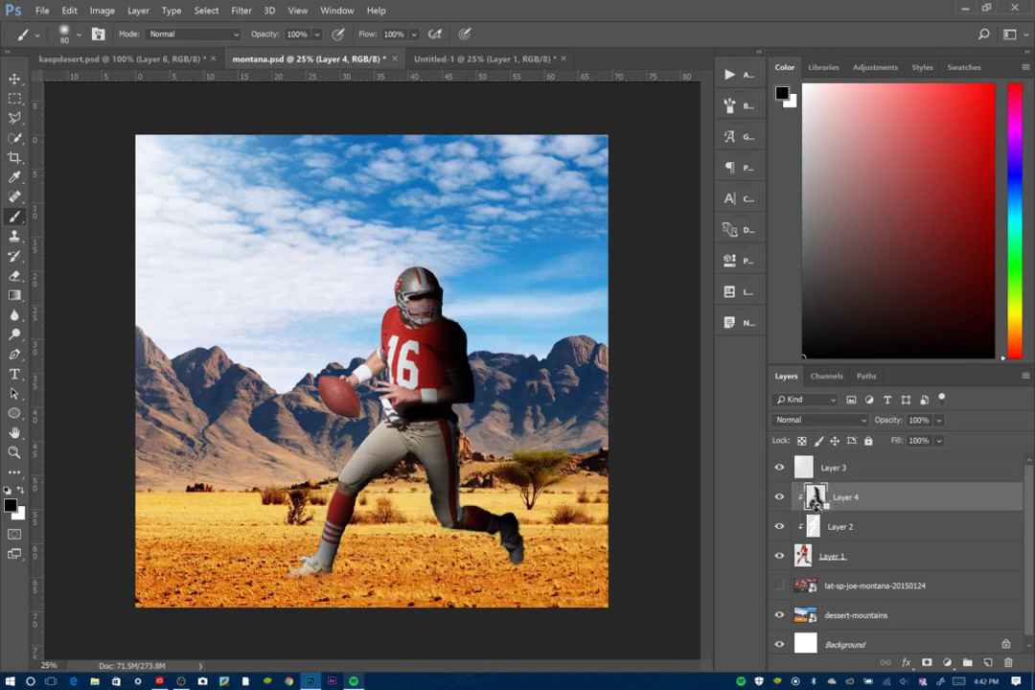
pyautogui.click(819, 420)
pyautogui.click(803, 273)
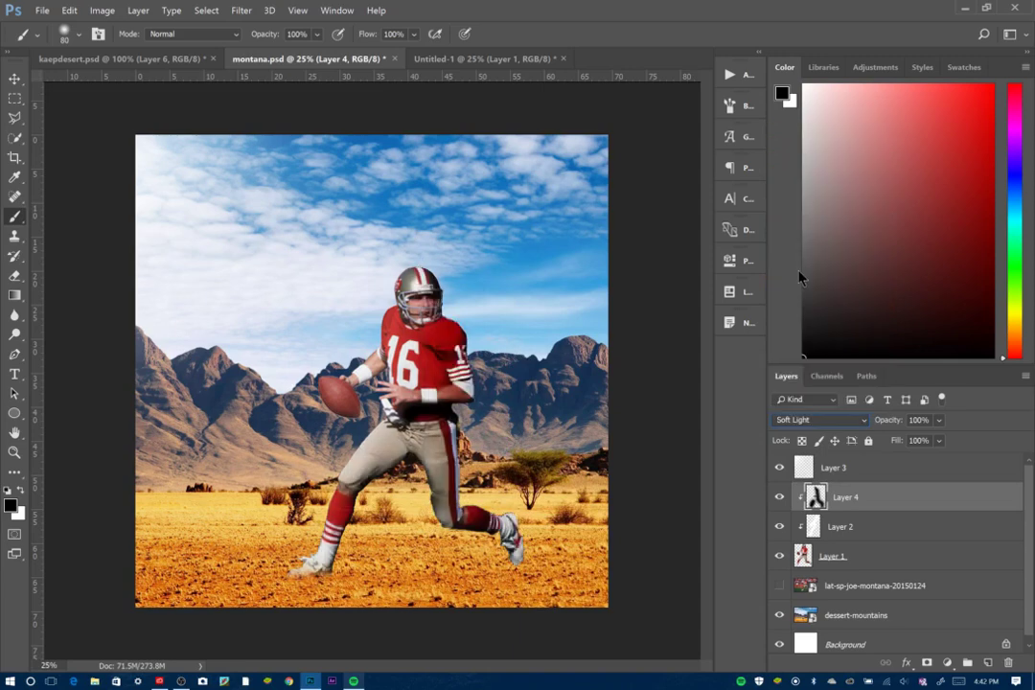
pyautogui.moveTo(893, 422); pyautogui.dragTo(889, 425)
pyautogui.click(779, 499)
pyautogui.click(779, 498)
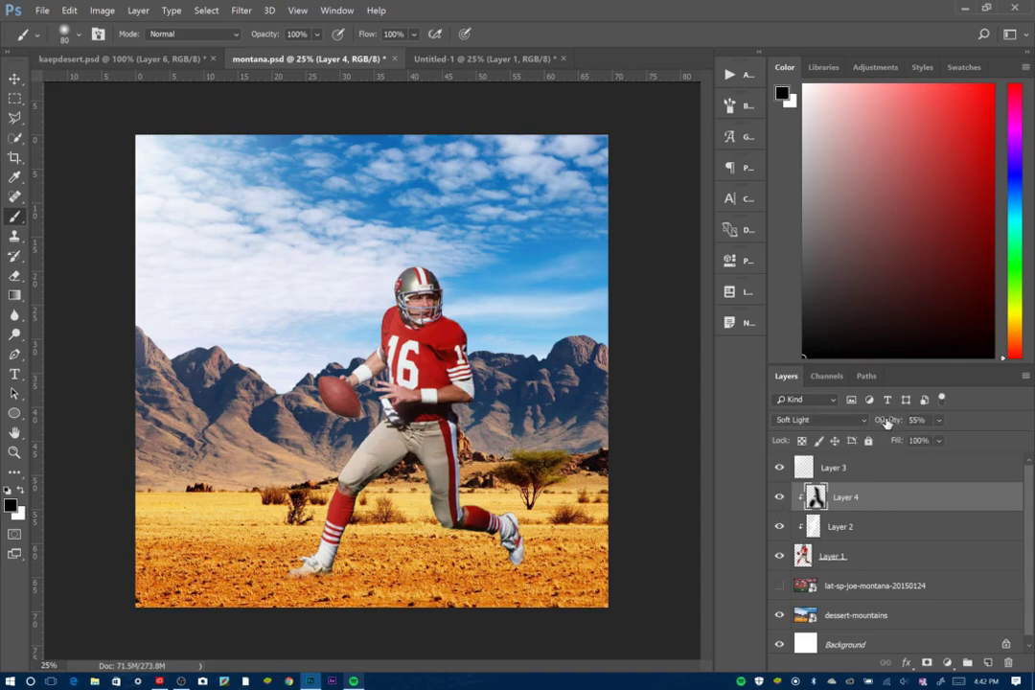
pyautogui.moveTo(887, 423); pyautogui.dragTo(882, 422)
pyautogui.click(778, 499)
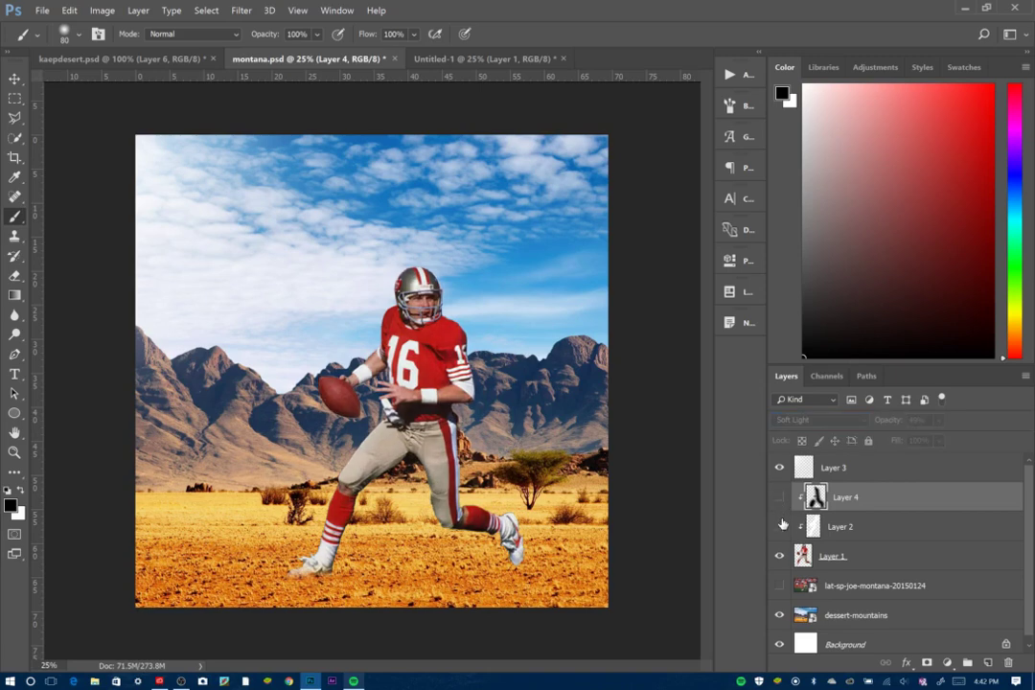
pyautogui.click(778, 498)
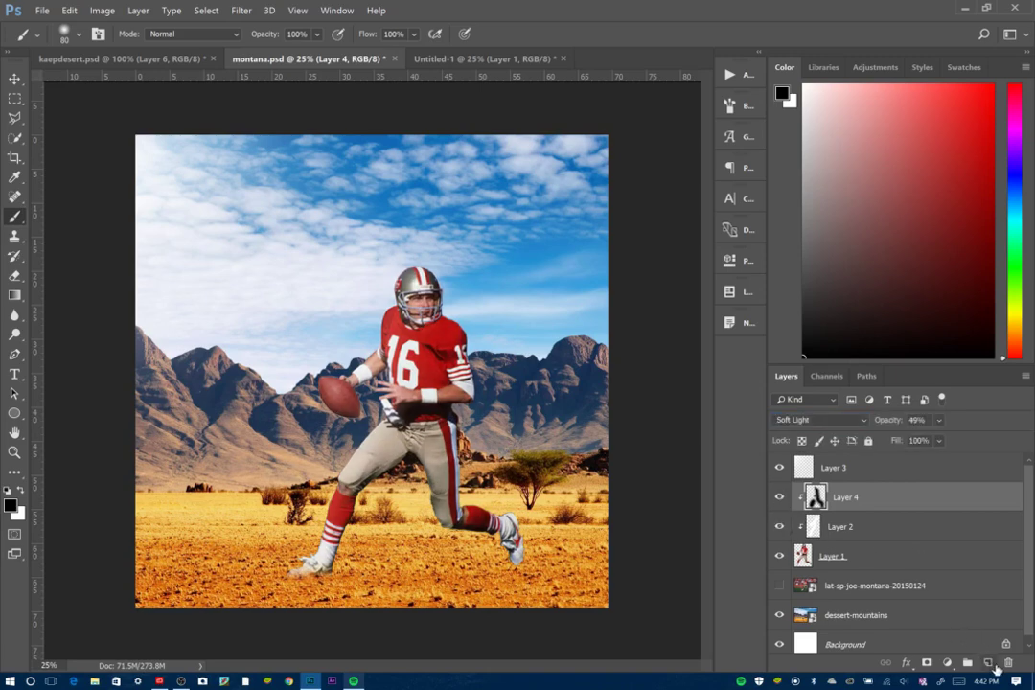
# - Add a Gradient Map adjustment above the sun glow layer with its black stop changed to ff0000
pyautogui.click(779, 469)
pyautogui.click(779, 469)
pyautogui.click(880, 470)
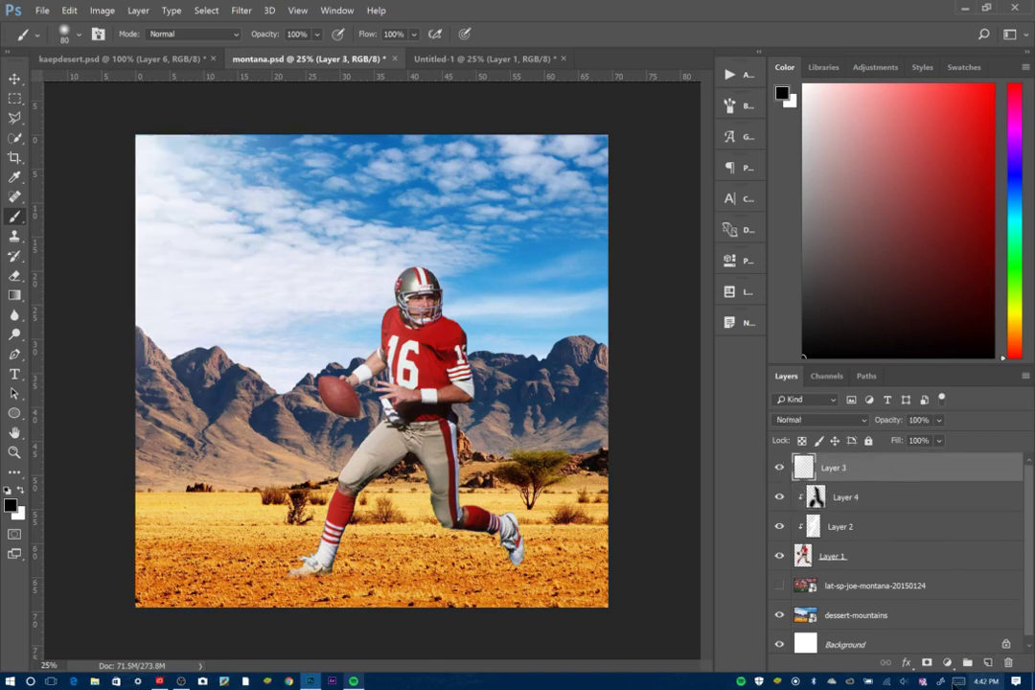
pyautogui.click(947, 662)
pyautogui.click(950, 647)
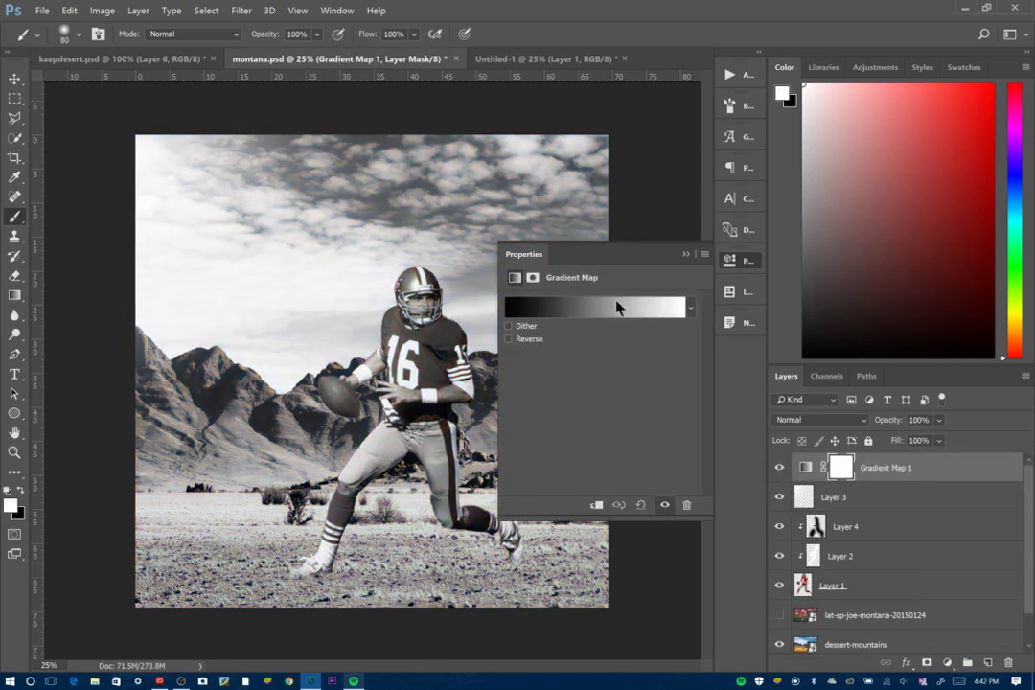
pyautogui.click(602, 311)
pyautogui.doubleClick(521, 519)
pyautogui.write('ff0000')
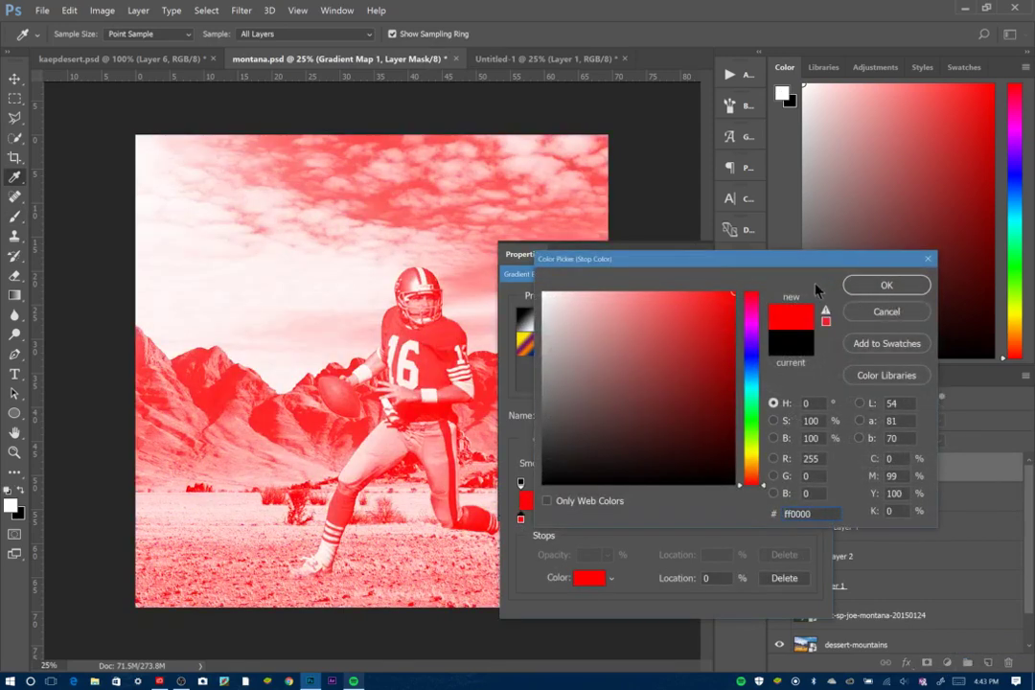
pyautogui.click(887, 285)
pyautogui.click(793, 302)
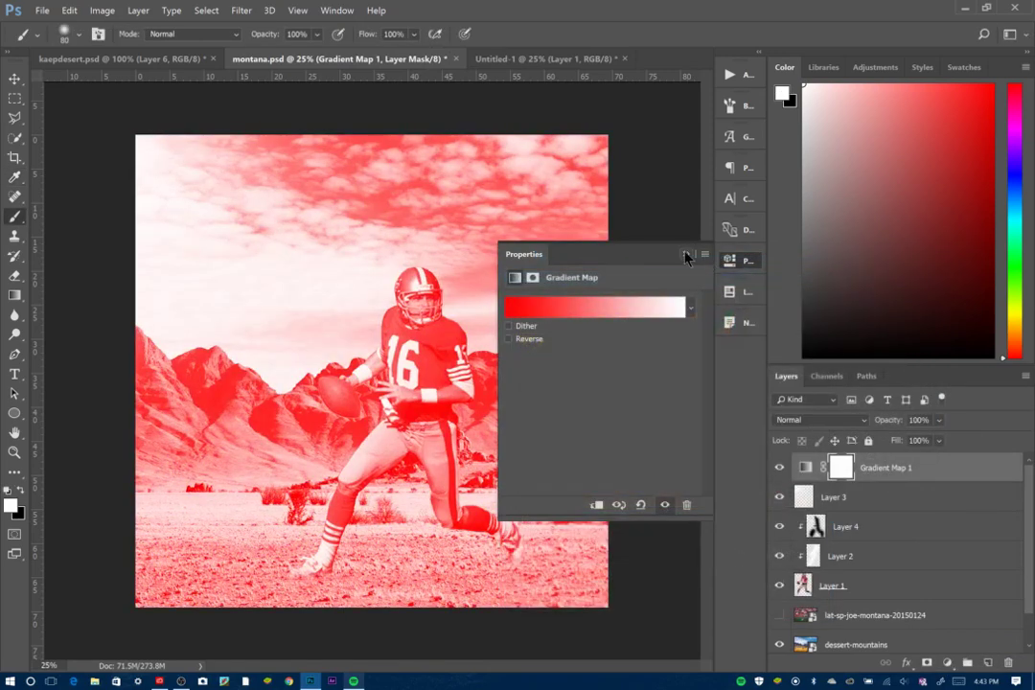
pyautogui.click(686, 255)
# - Blend the red-to-white Gradient Map as Soft Light at 86% opacity
pyautogui.click(821, 419)
pyautogui.click(791, 267)
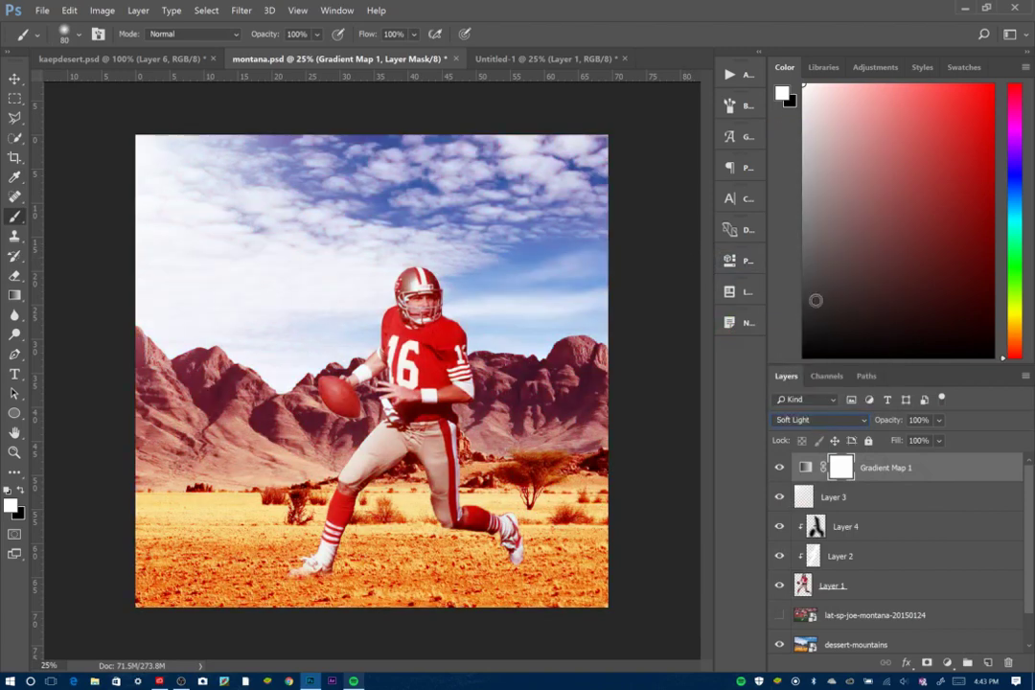
pyautogui.moveTo(901, 422); pyautogui.dragTo(893, 421)
pyautogui.moveTo(893, 424); pyautogui.dragTo(897, 425)
# - Add a Color Lookup adjustment above the Gradient Map using the 3Strip.look 3DLUT file
pyautogui.click(943, 663)
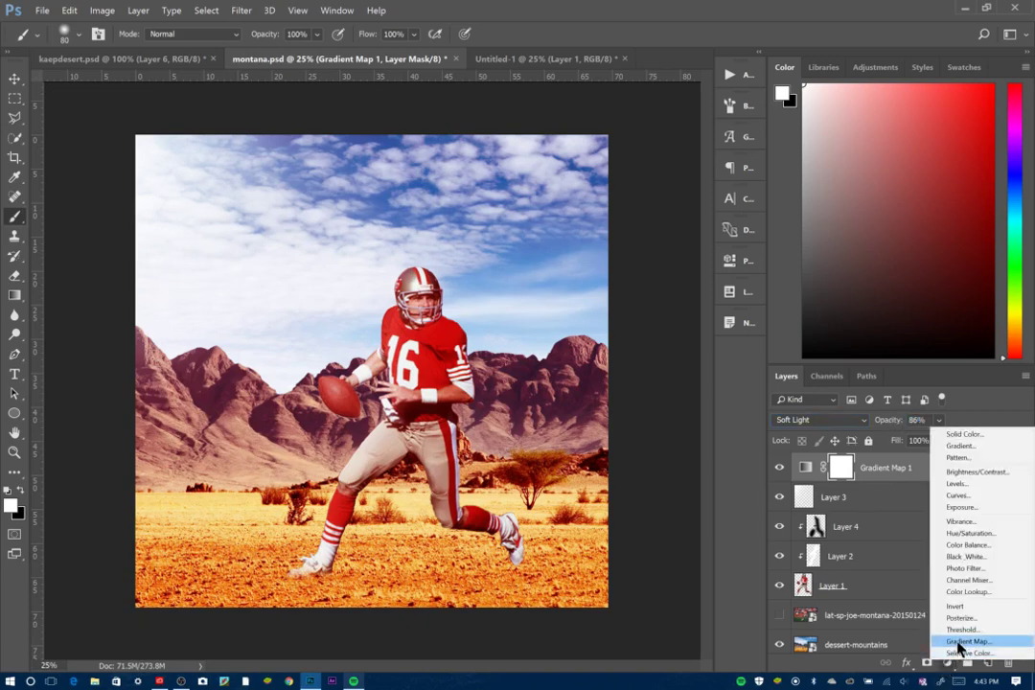
pyautogui.click(991, 593)
pyautogui.click(602, 307)
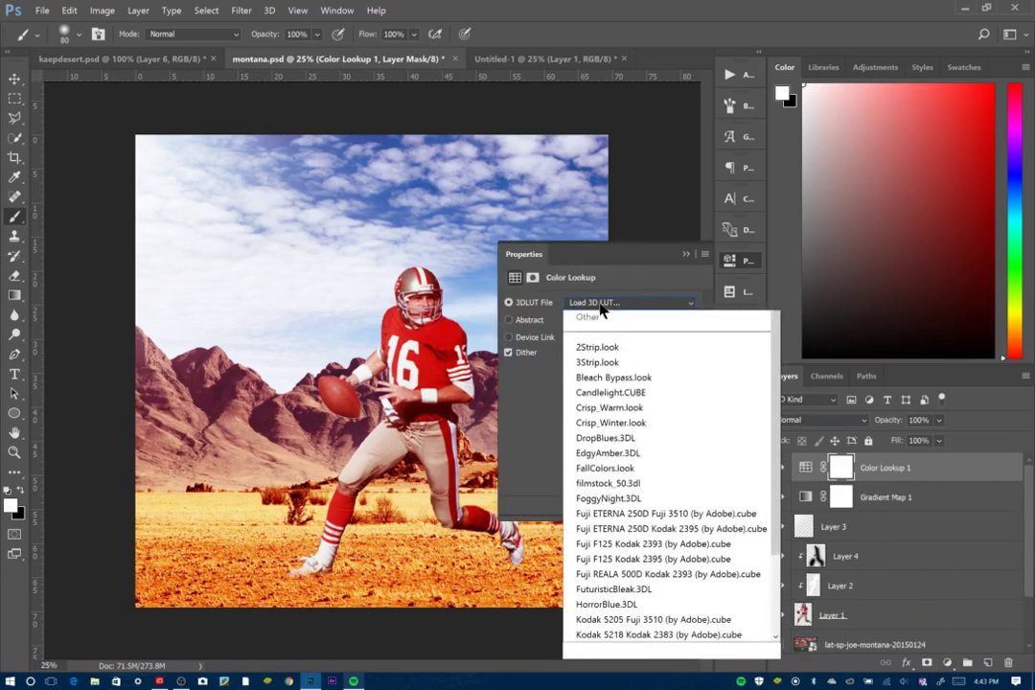
pyautogui.click(604, 375)
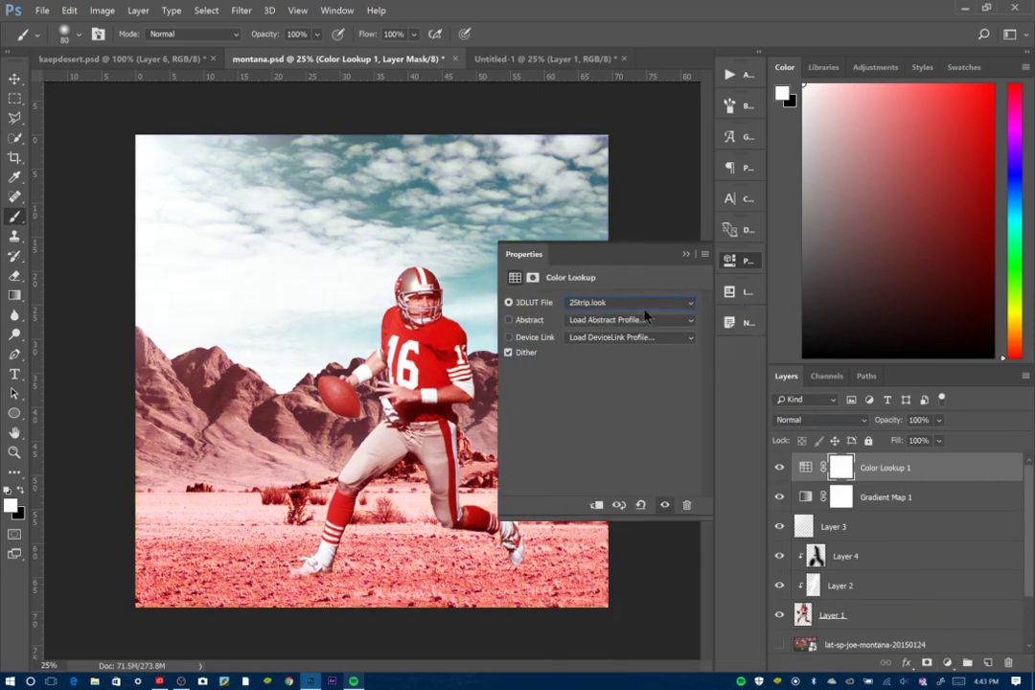
pyautogui.click(619, 305)
pyautogui.click(604, 333)
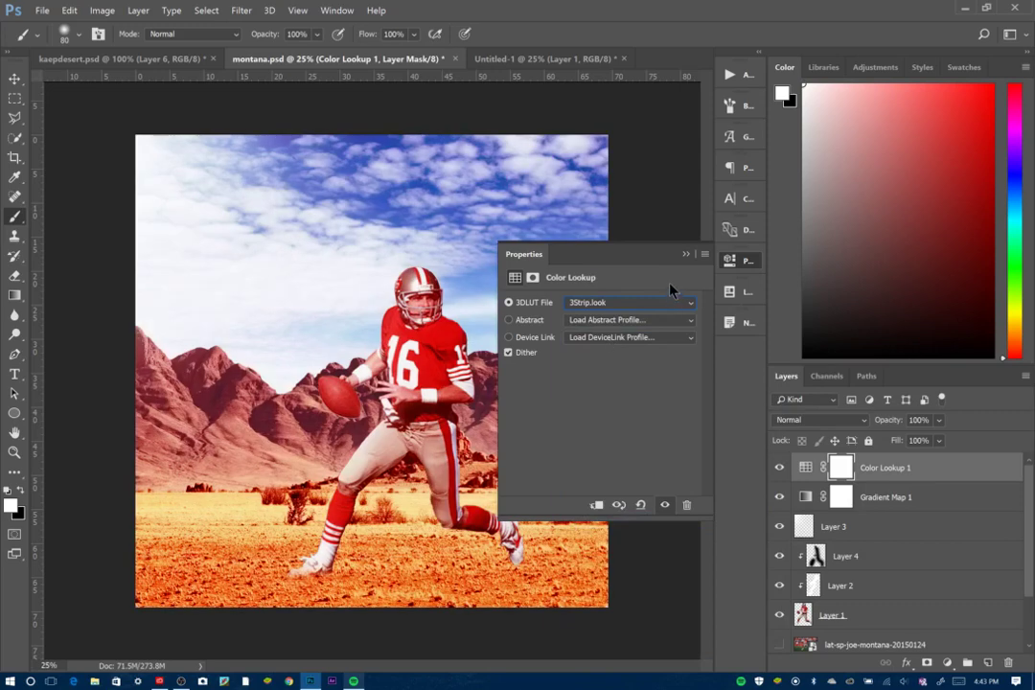
pyautogui.click(685, 255)
pyautogui.moveTo(906, 425); pyautogui.dragTo(892, 423)
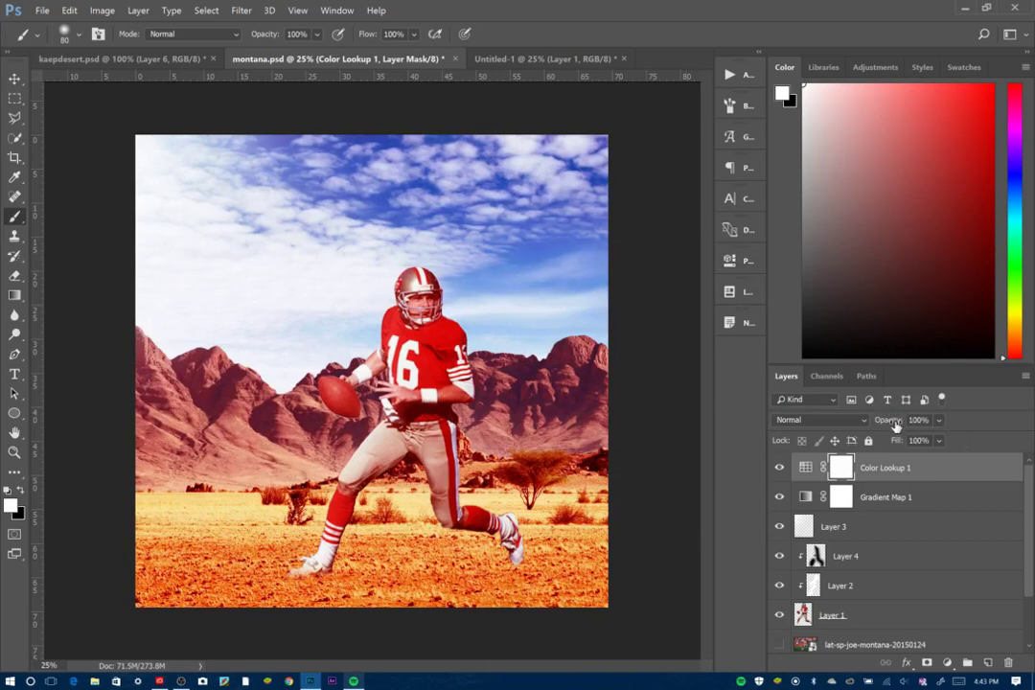
# - Add a Hue/Saturation adjustment on top of the layer stack and reduce the master saturation
pyautogui.click(906, 662)
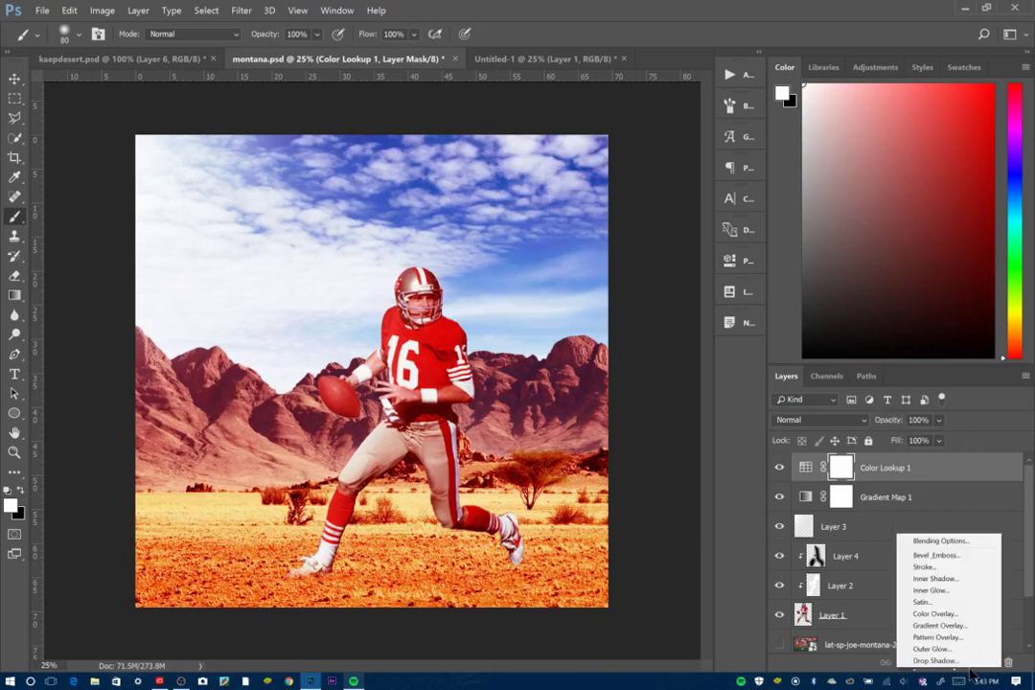
pyautogui.click(926, 662)
pyautogui.click(926, 663)
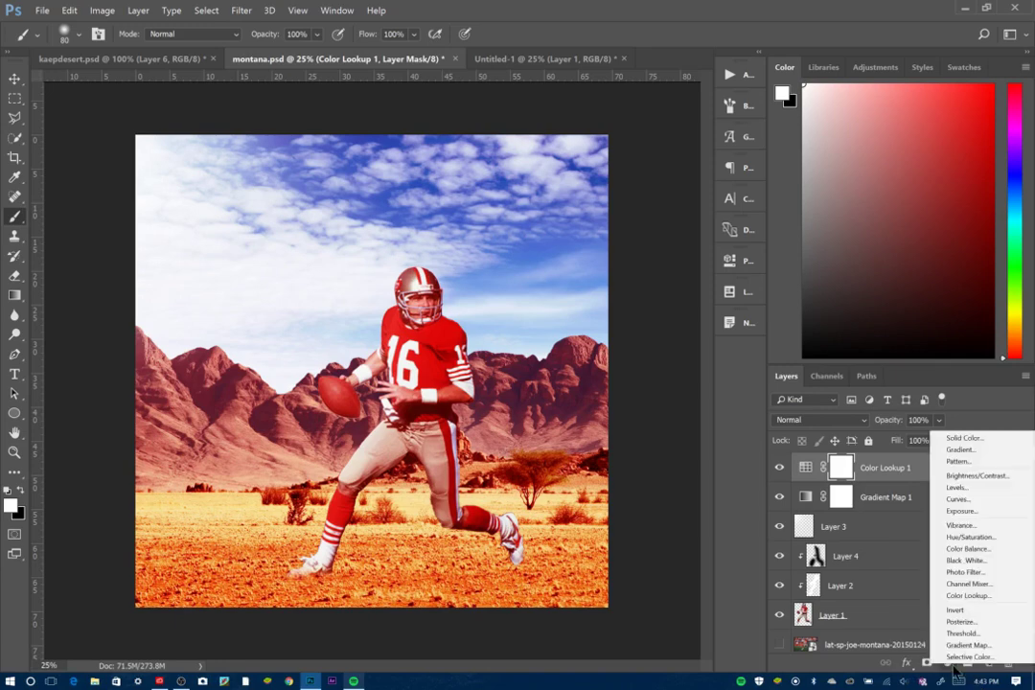
pyautogui.click(977, 538)
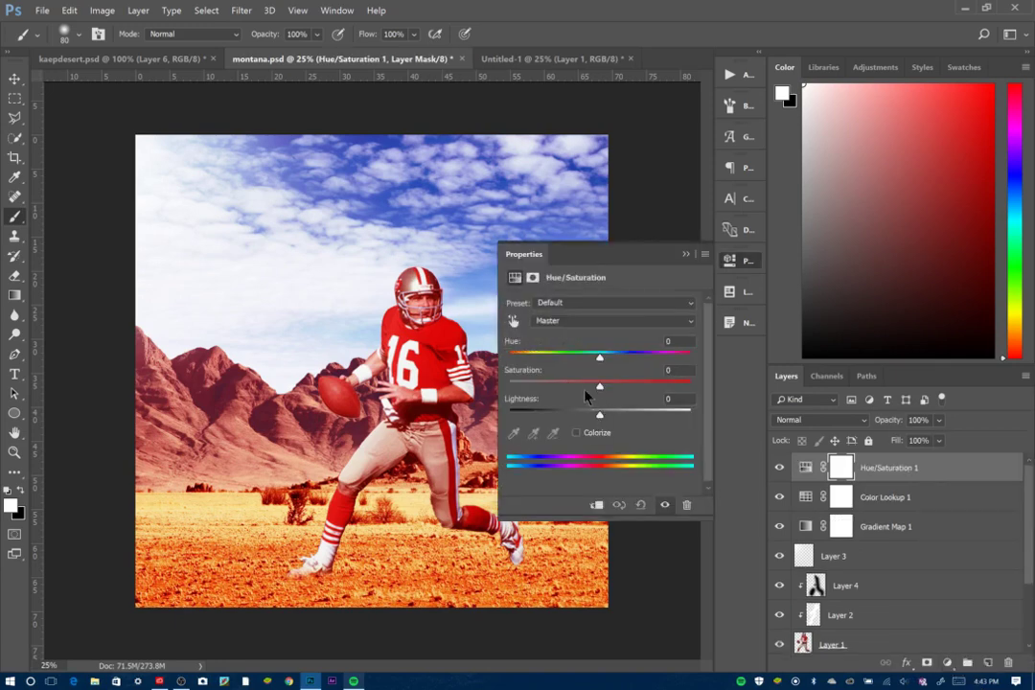
pyautogui.moveTo(584, 388); pyautogui.dragTo(572, 386)
pyautogui.click(683, 255)
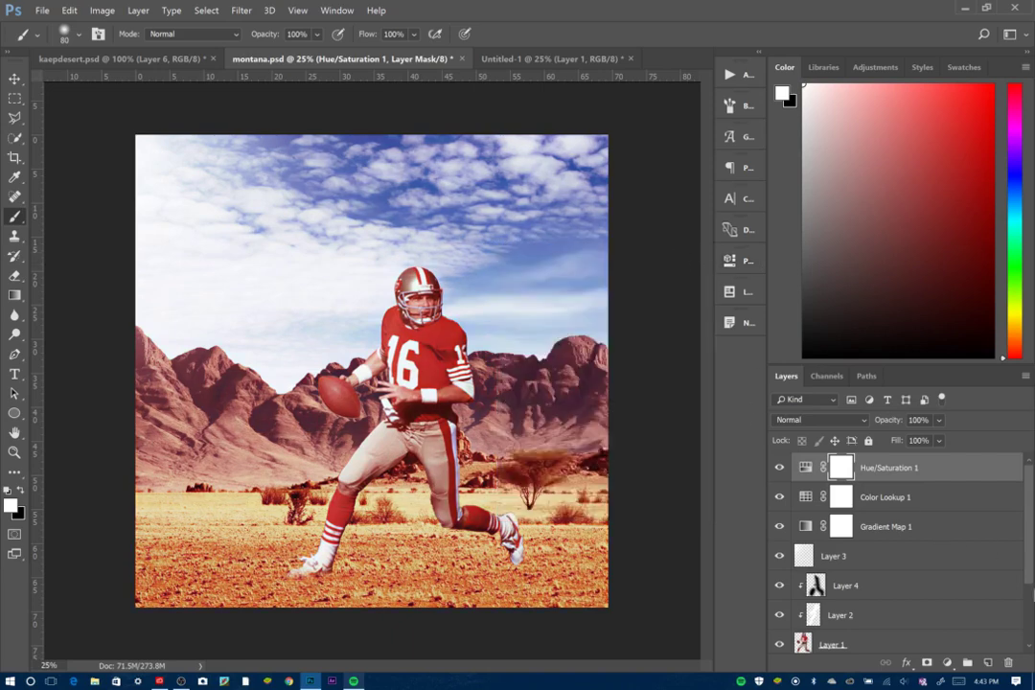
# - Add a new layer above the Hue/Saturation adjustment and fill the whole canvas on it with white at 100% opacity
pyautogui.click(988, 662)
pyautogui.press('x')
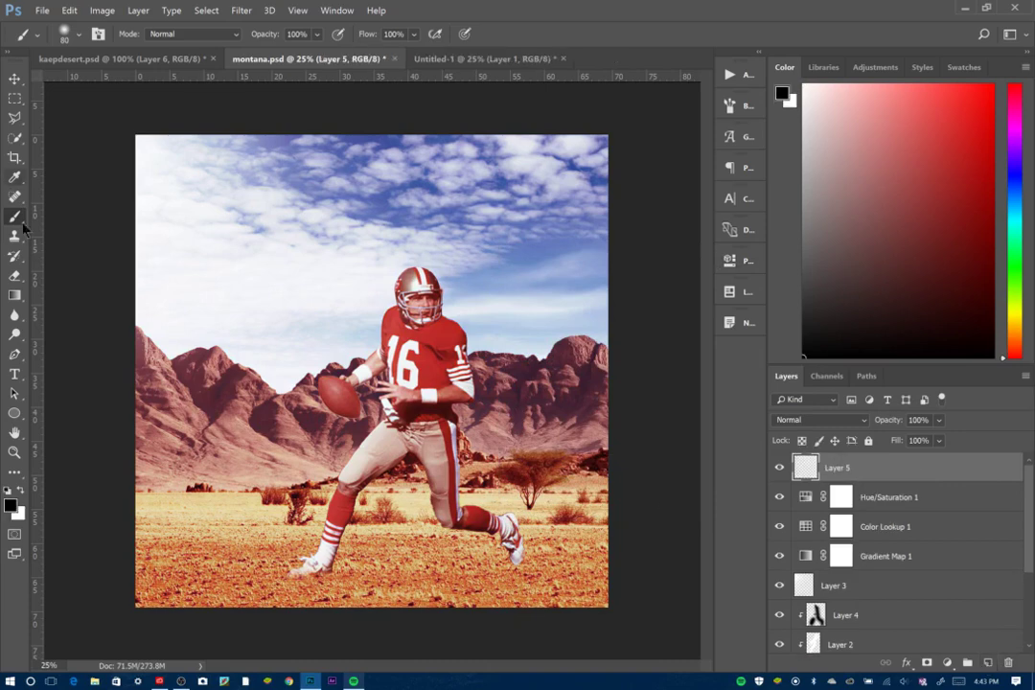
pyautogui.hotkey('ctrl', 'a')
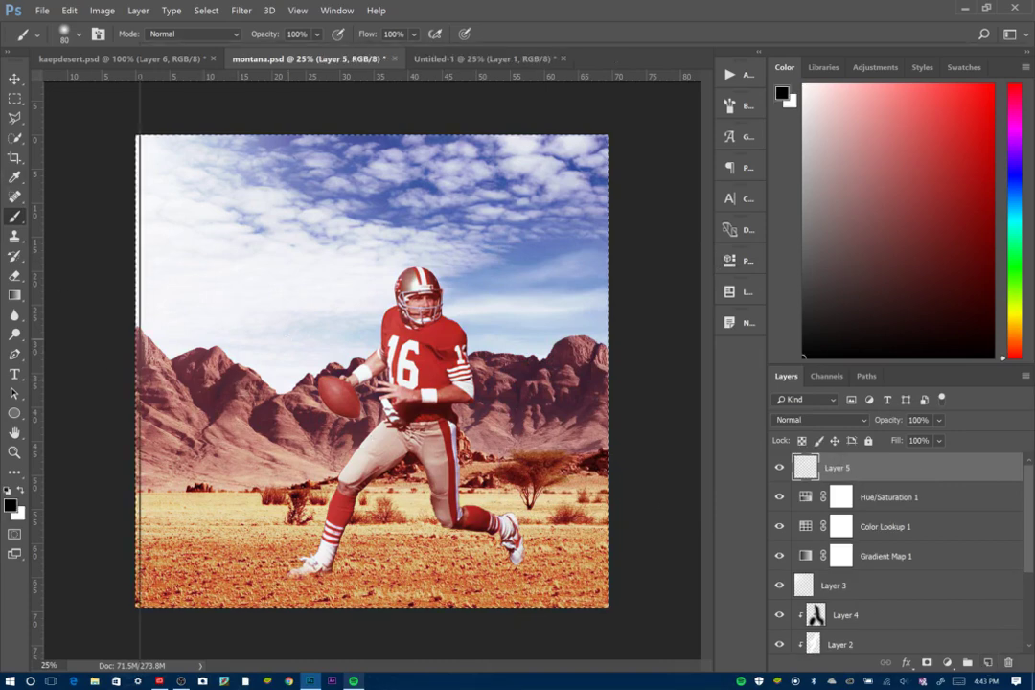
pyautogui.press('w')
pyautogui.rightClick(290, 354)
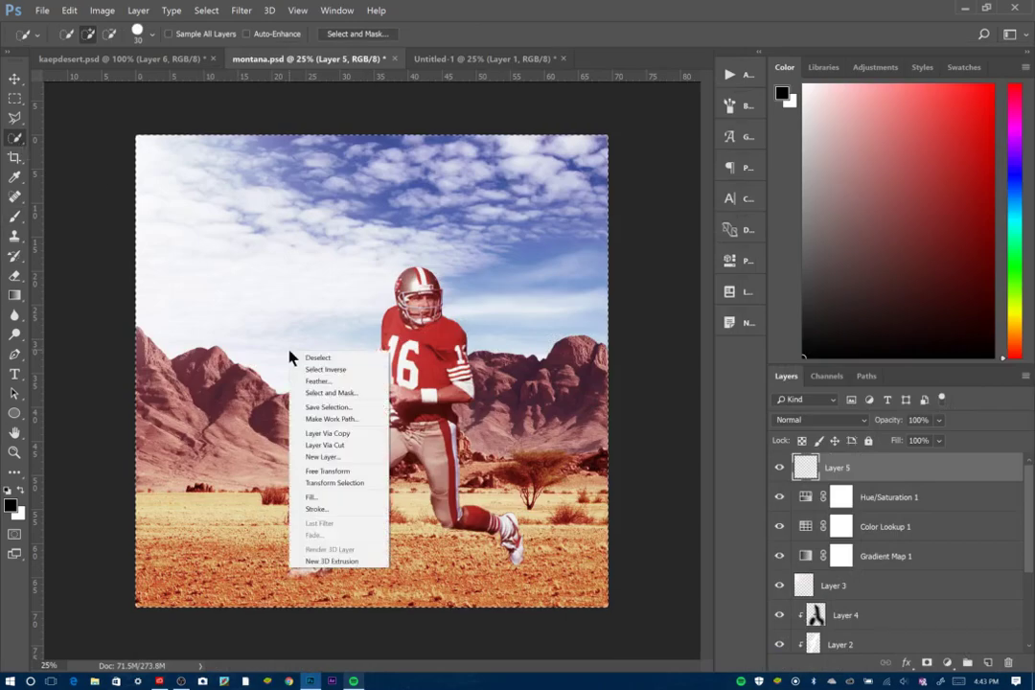
pyautogui.click(316, 497)
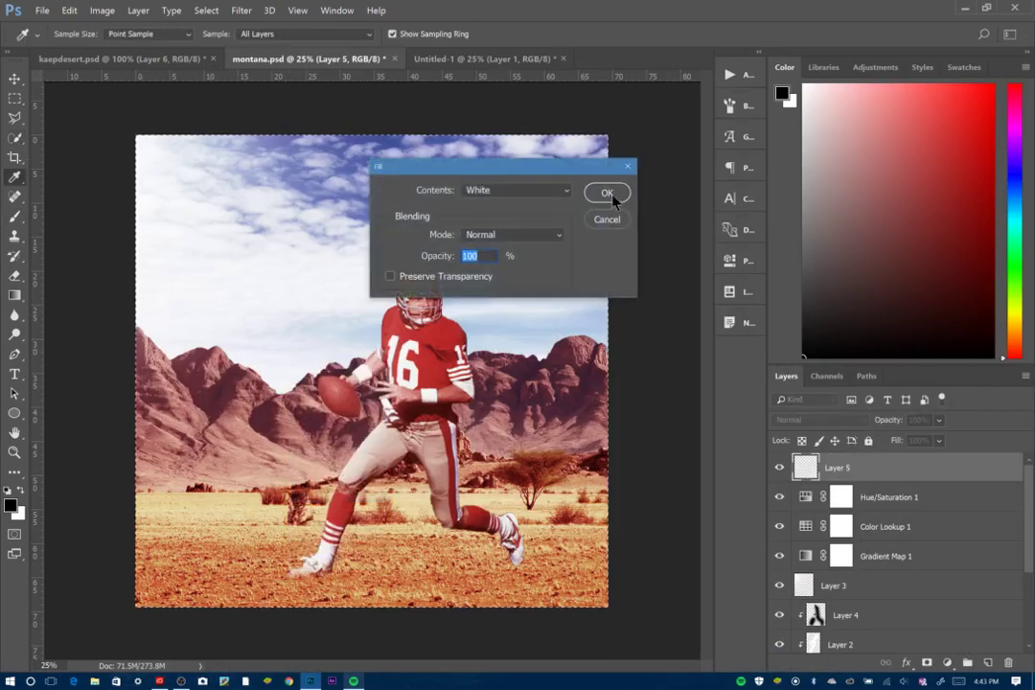
pyautogui.click(610, 191)
# - Lower the white layer's opacity to 9% and compare the image with that layer hidden and shown
pyautogui.click(828, 421)
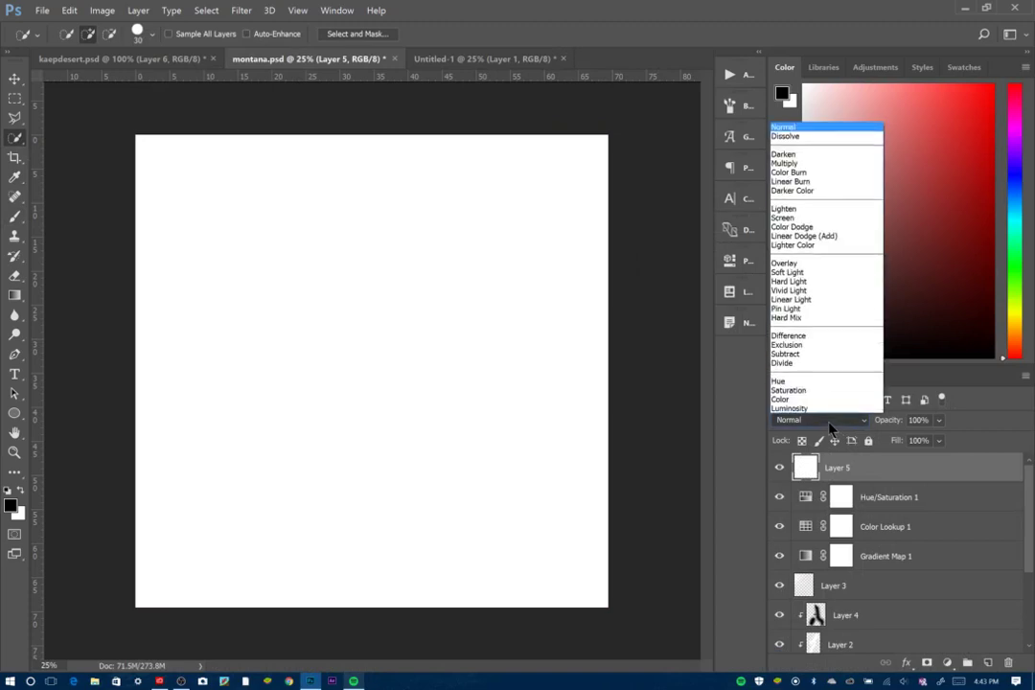
pyautogui.click(913, 430)
pyautogui.moveTo(902, 421)
pyautogui.mouseDown()
pyautogui.moveTo(877, 424)
pyautogui.moveTo(887, 423)
pyautogui.mouseUp()
pyautogui.click(773, 472)
pyautogui.click(773, 472)
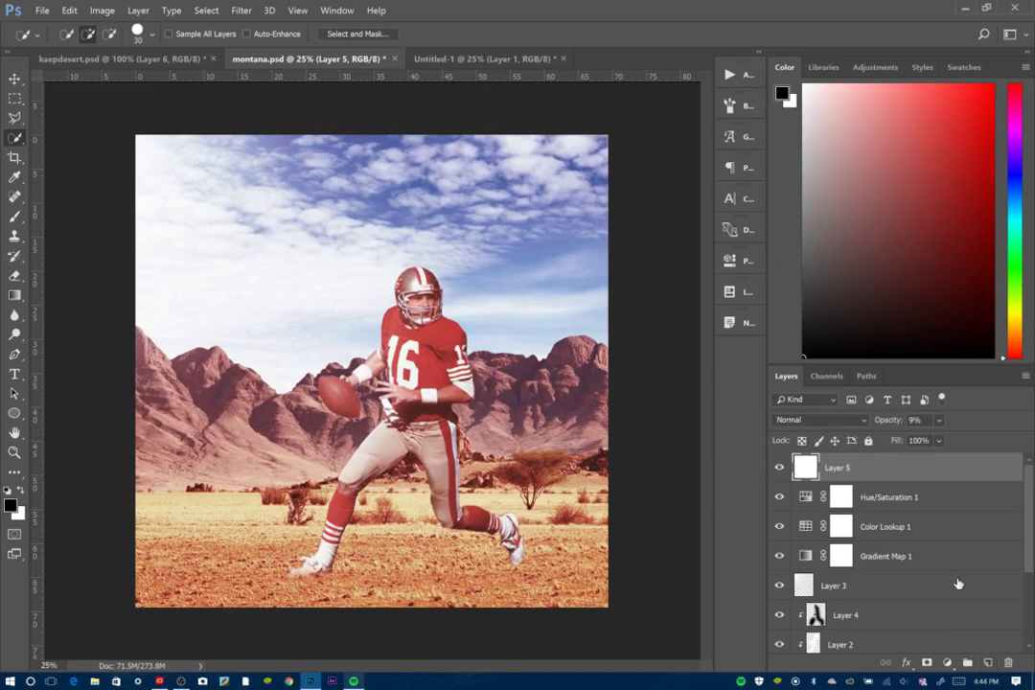
# - Add a Solid Color fill layer in red d10000 above the faint white layer
pyautogui.click(948, 664)
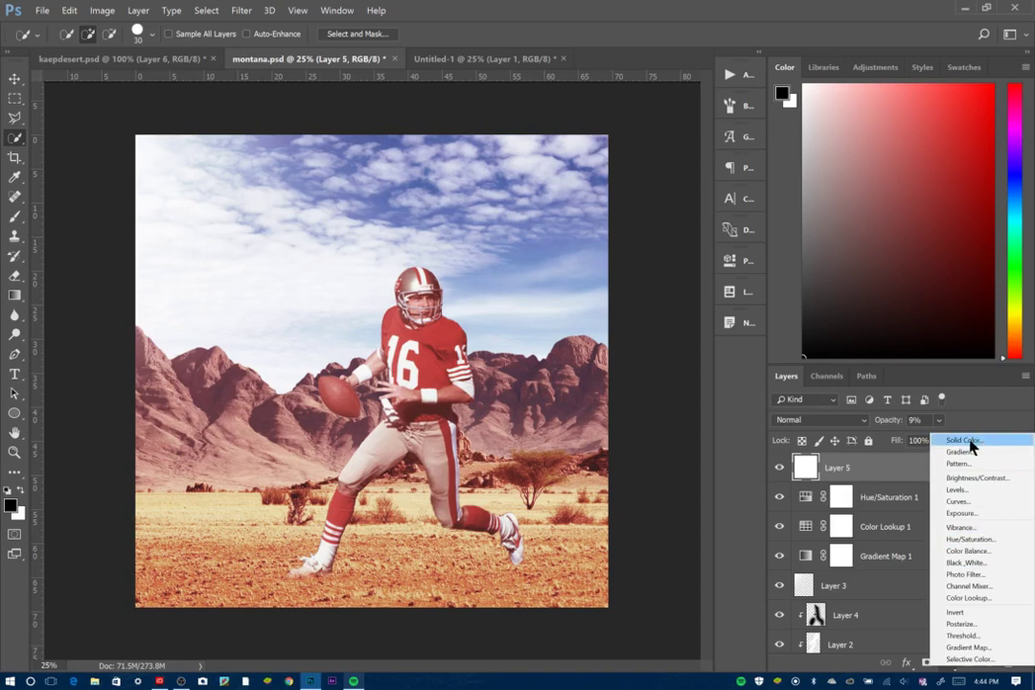
pyautogui.click(969, 441)
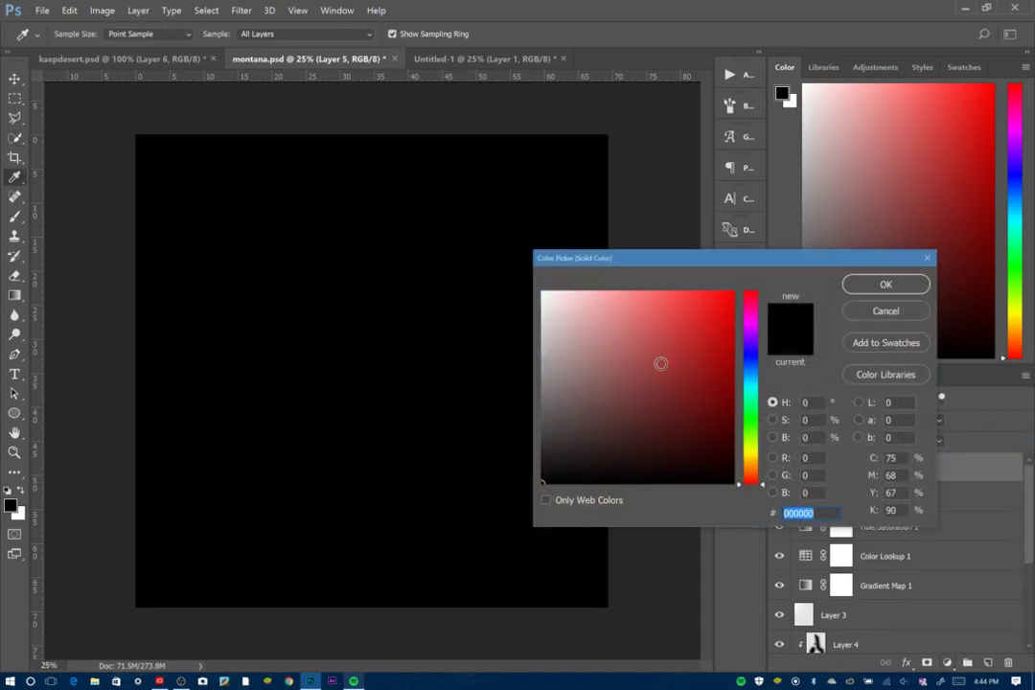
pyautogui.moveTo(702, 360)
pyautogui.mouseDown()
pyautogui.moveTo(696, 309)
pyautogui.moveTo(709, 268)
pyautogui.moveTo(693, 303)
pyautogui.moveTo(687, 286)
pyautogui.moveTo(750, 333)
pyautogui.mouseUp()
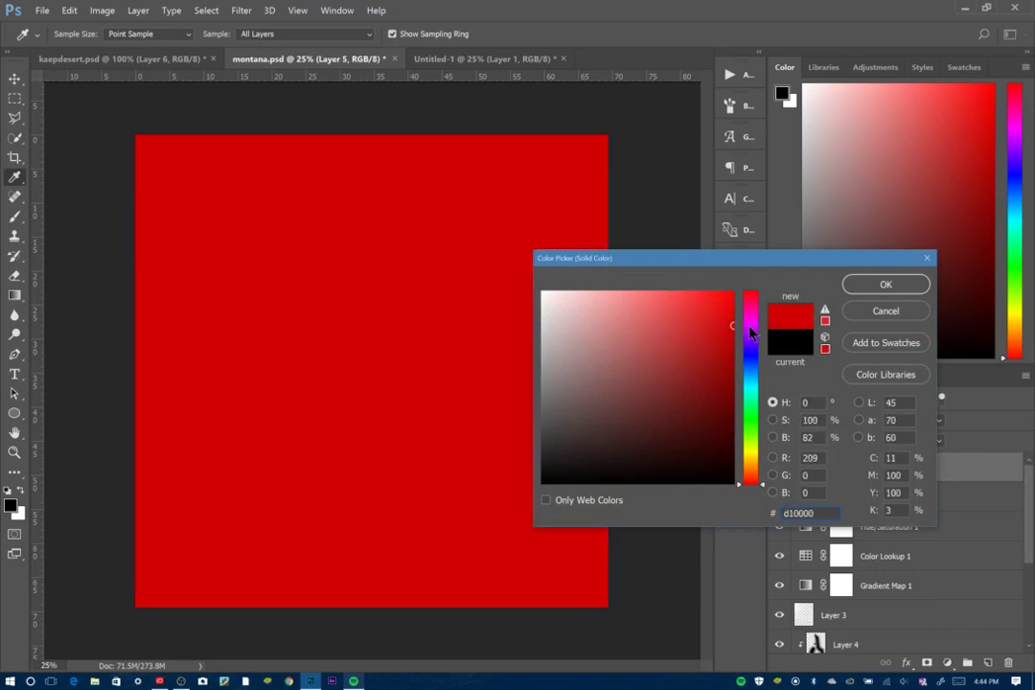
pyautogui.click(887, 288)
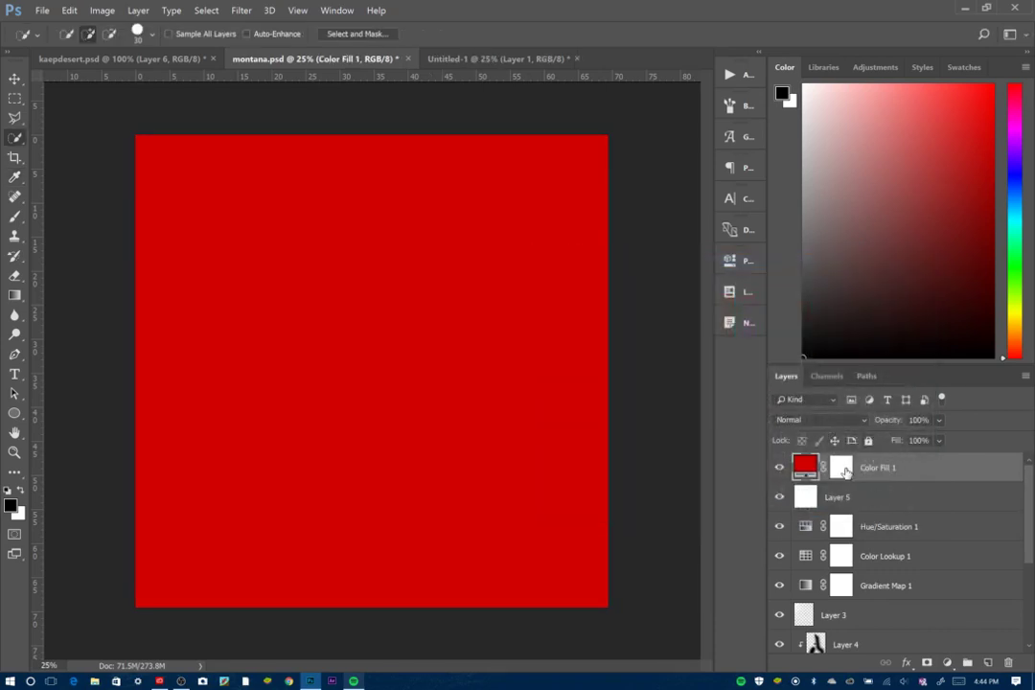
# - Try Hard Light, Soft Light, Screen and Color Dodge blending on the red fill layer, and return it to Normal
pyautogui.click(797, 420)
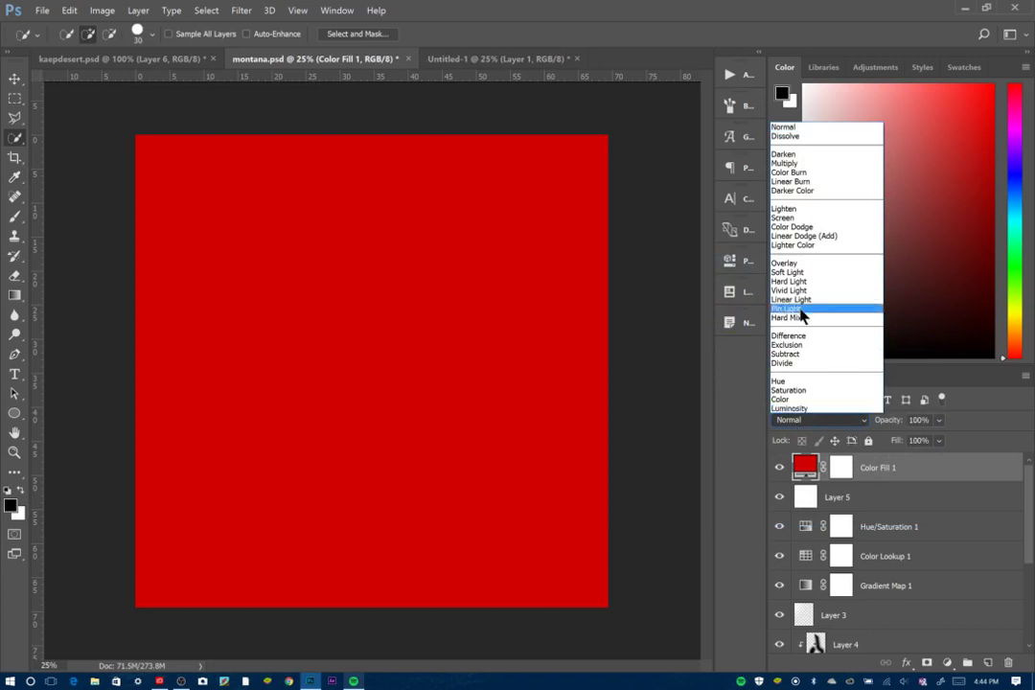
pyautogui.click(801, 281)
pyautogui.click(805, 422)
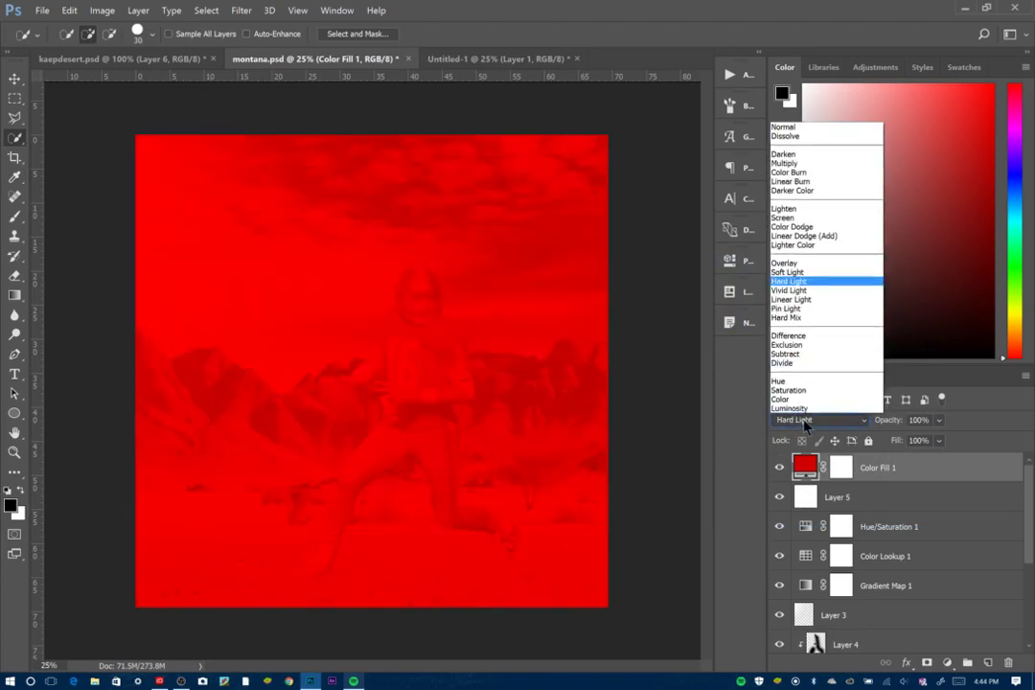
pyautogui.click(804, 272)
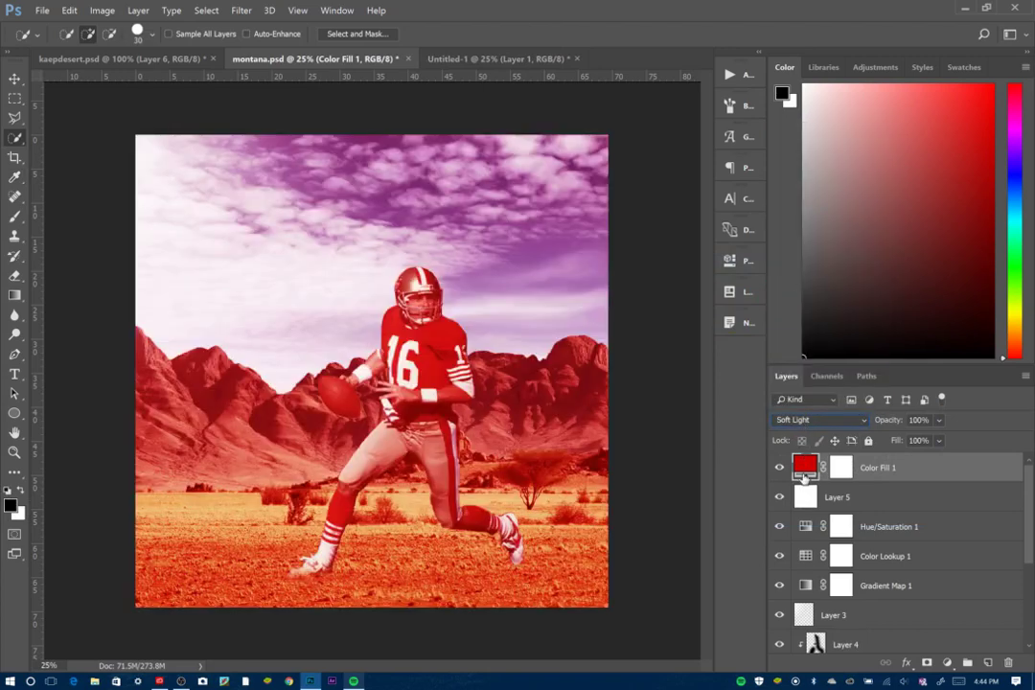
pyautogui.click(804, 422)
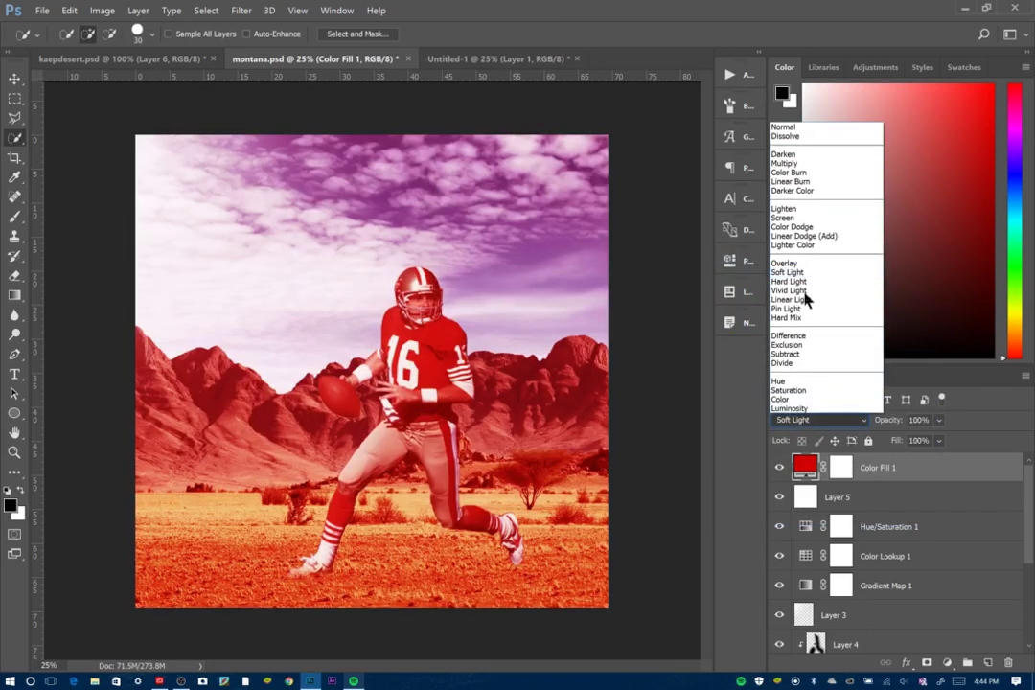
pyautogui.click(808, 219)
pyautogui.click(808, 421)
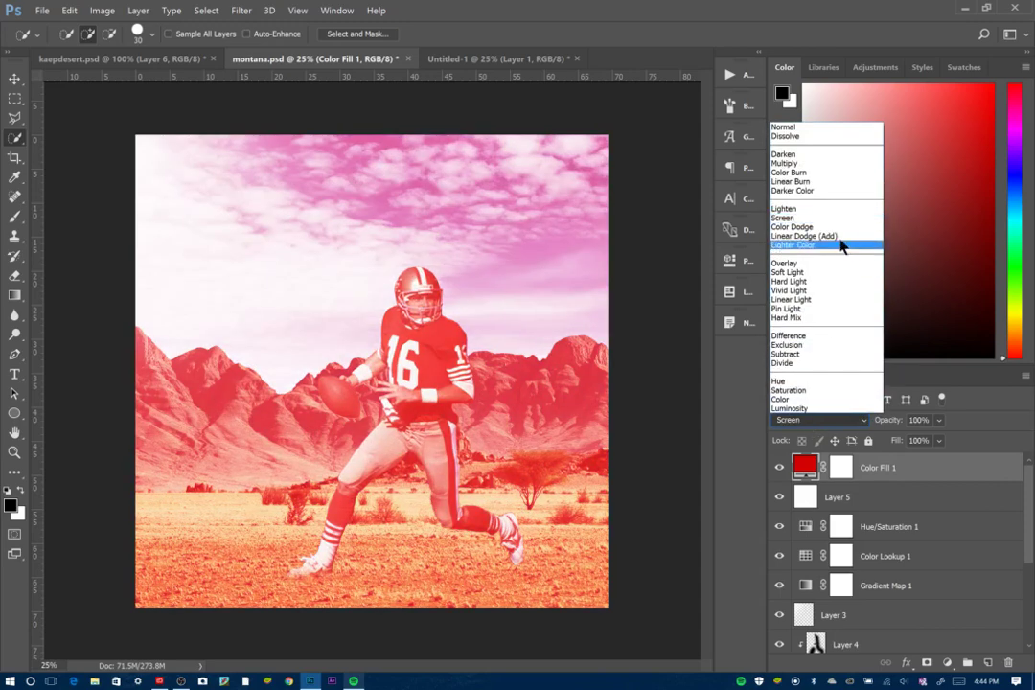
pyautogui.click(792, 226)
pyautogui.click(811, 420)
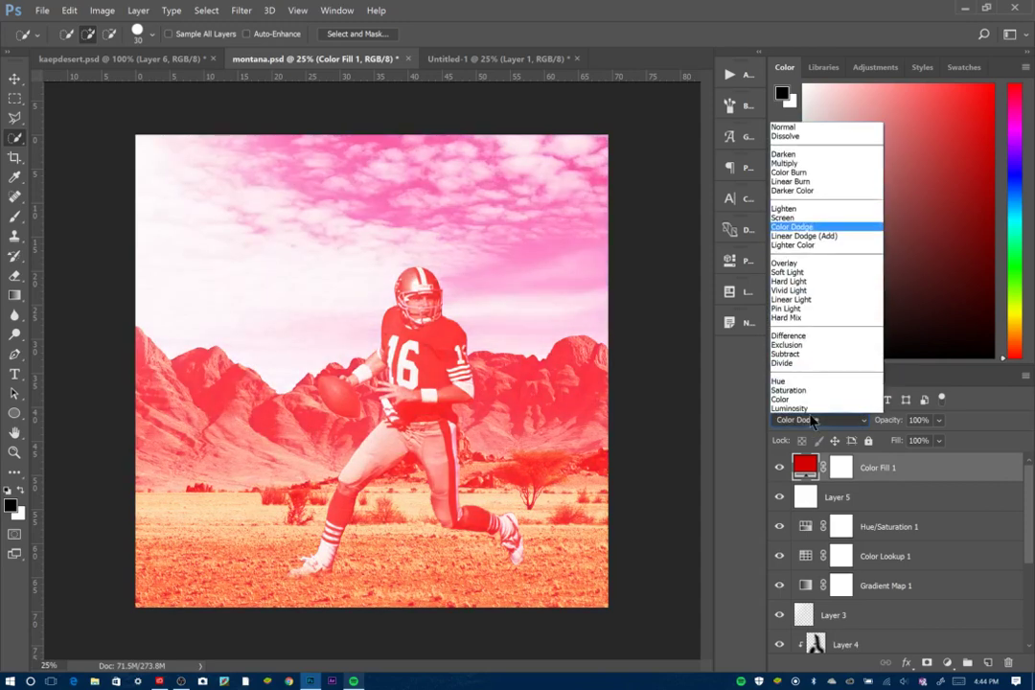
pyautogui.click(805, 130)
# - Blend the red fill layer as Soft Light at 62% opacity and compare the image with it hidden and shown
pyautogui.moveTo(889, 422); pyautogui.dragTo(845, 425)
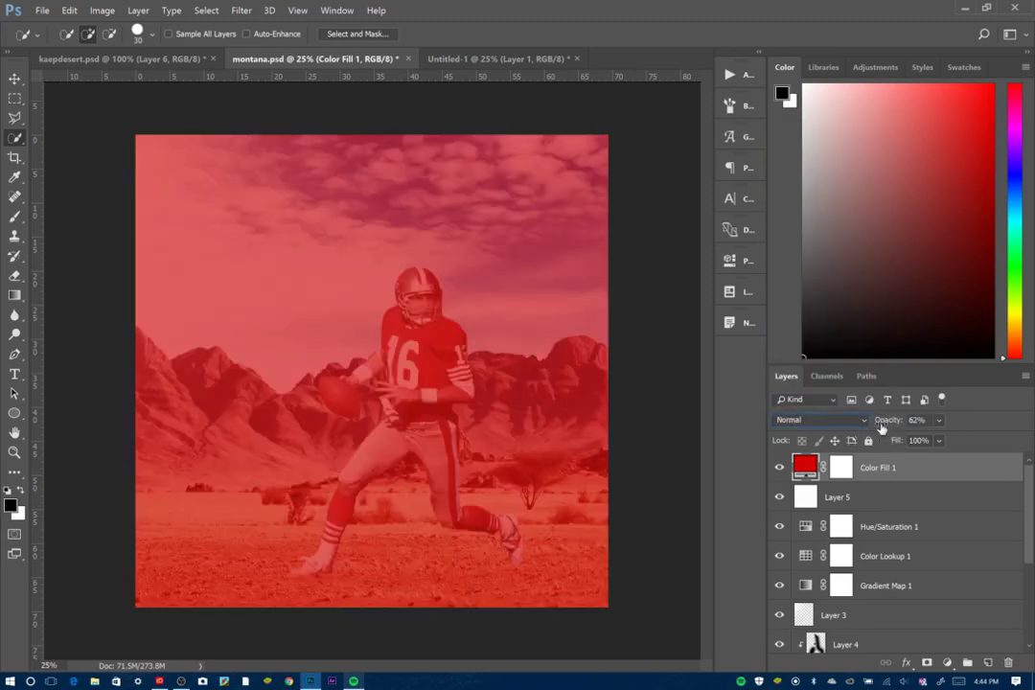
pyautogui.click(823, 419)
pyautogui.click(801, 272)
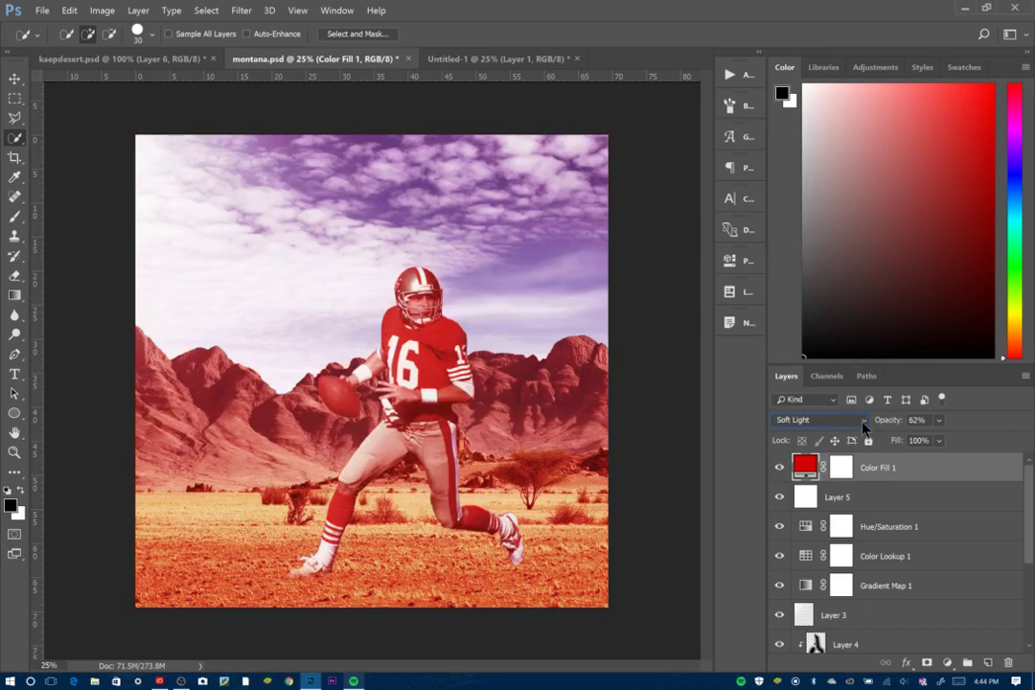
pyautogui.click(778, 470)
pyautogui.click(779, 469)
# - Move the red fill layer between the Hue/Saturation and Color Lookup adjustments and compare the image with it hidden and shown
pyautogui.moveTo(808, 470); pyautogui.dragTo(815, 546)
pyautogui.click(780, 527)
pyautogui.click(780, 527)
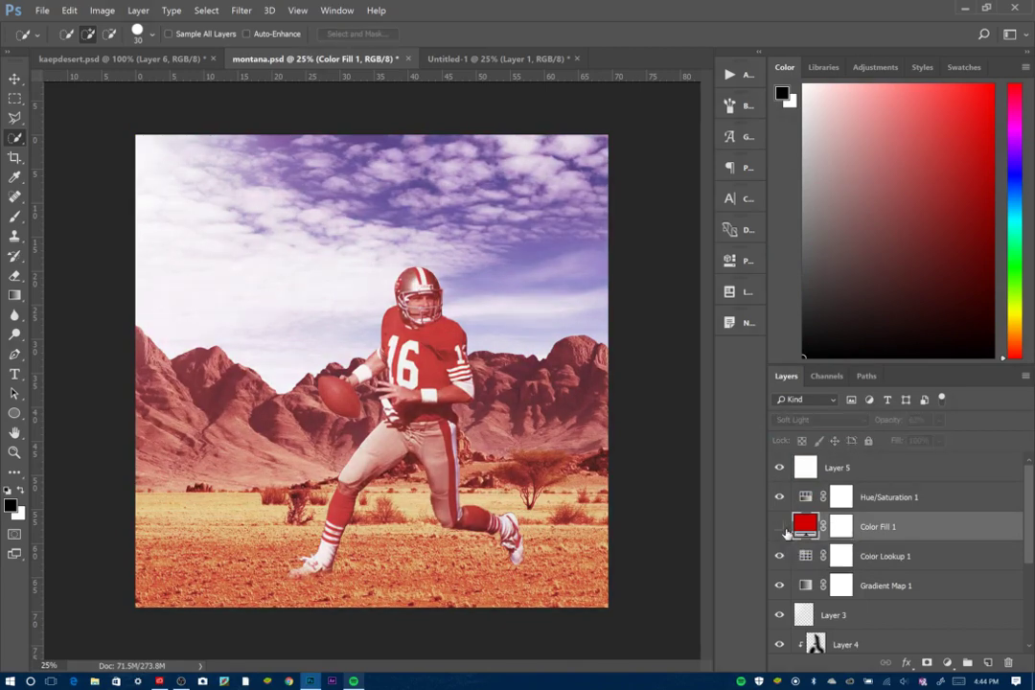
pyautogui.click(779, 527)
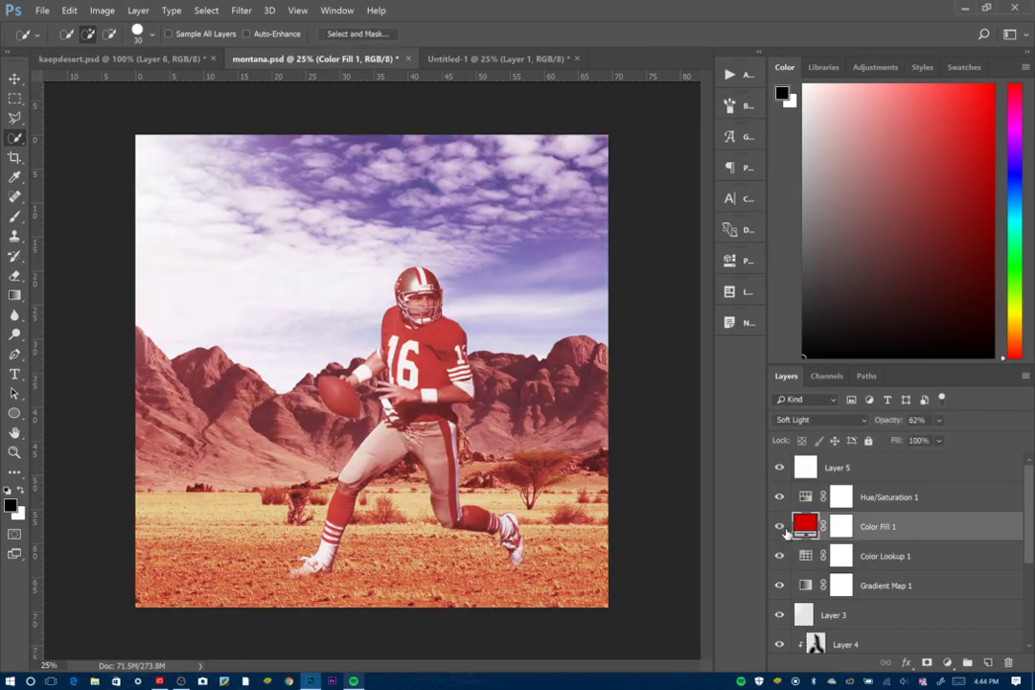
# - Reduce the red fill layer's opacity to 8%, and delete the layer
pyautogui.moveTo(896, 422)
pyautogui.mouseDown()
pyautogui.moveTo(855, 431)
pyautogui.moveTo(884, 424)
pyautogui.mouseUp()
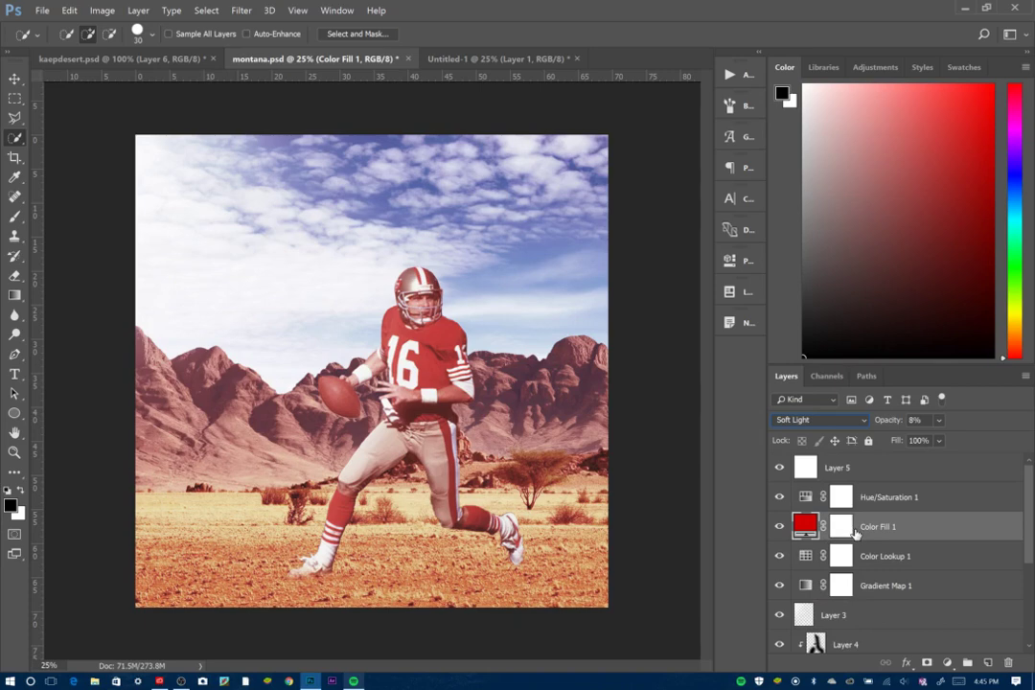
pyautogui.click(1007, 663)
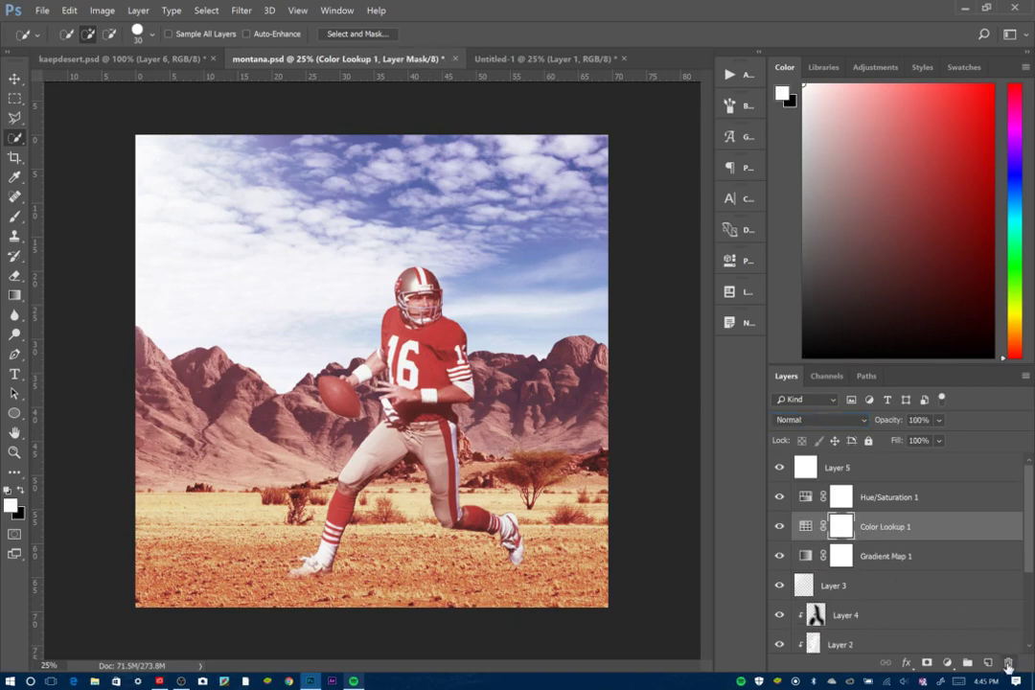
# - Add a Curves adjustment above the white layer, shape an S-curve on the RGB channel and apply the automatic correction
pyautogui.click(848, 477)
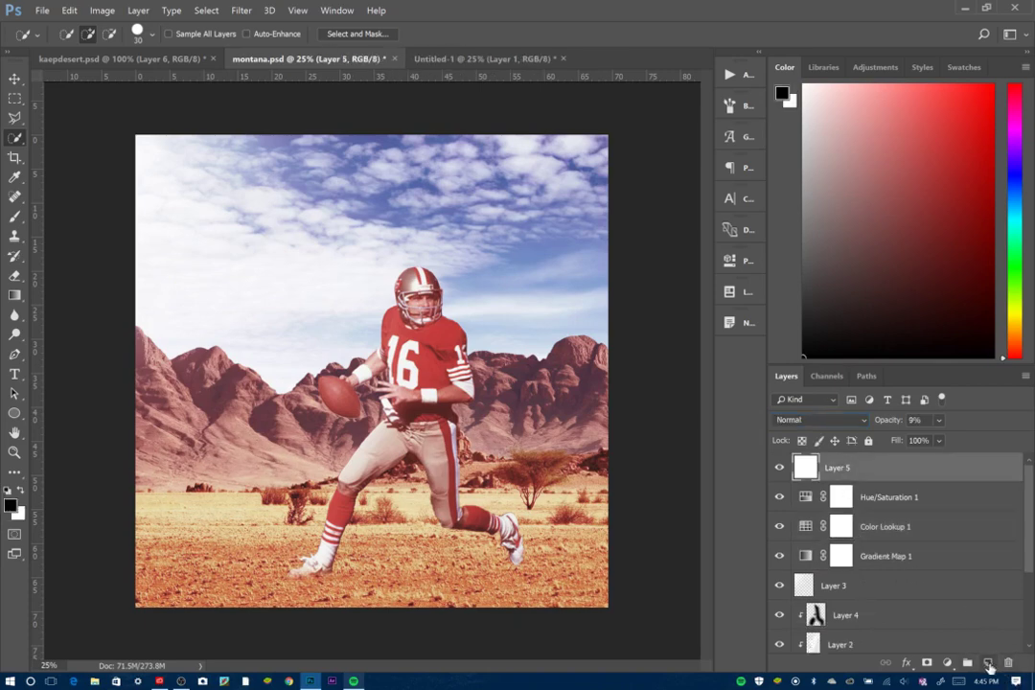
pyautogui.click(947, 662)
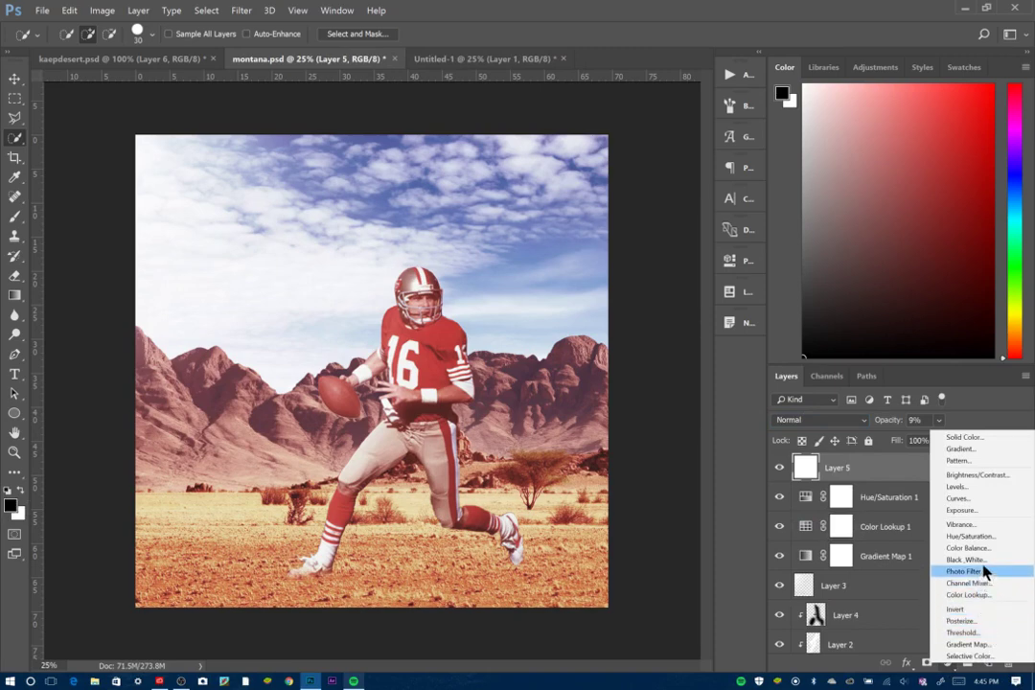
pyautogui.click(978, 499)
pyautogui.moveTo(659, 363); pyautogui.dragTo(657, 361)
pyautogui.click(572, 451)
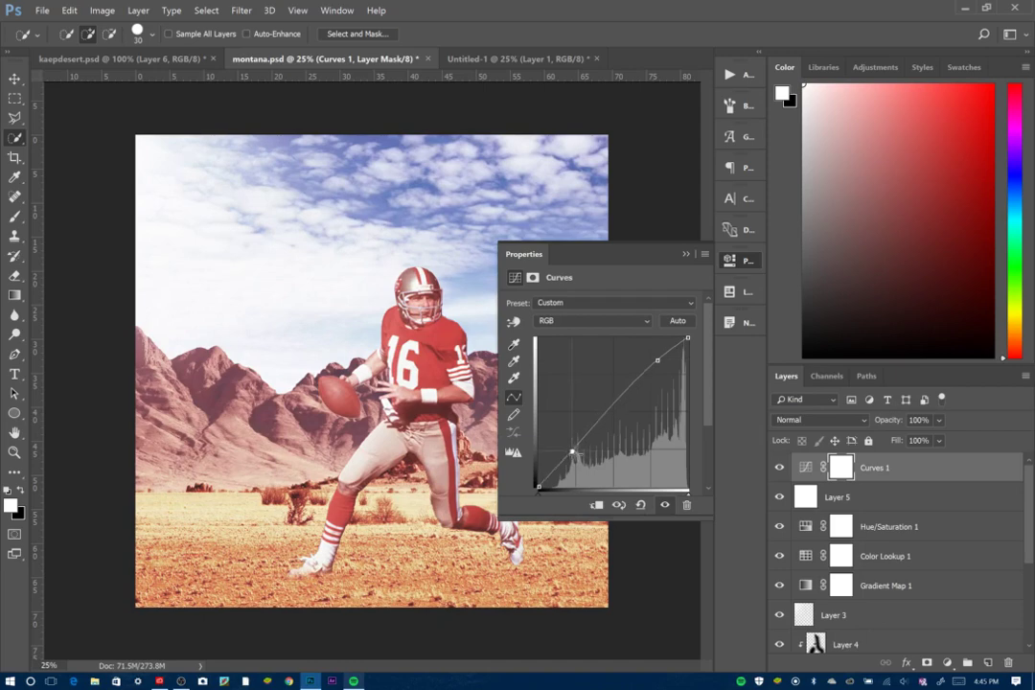
pyautogui.moveTo(573, 451); pyautogui.dragTo(581, 458)
pyautogui.click(678, 320)
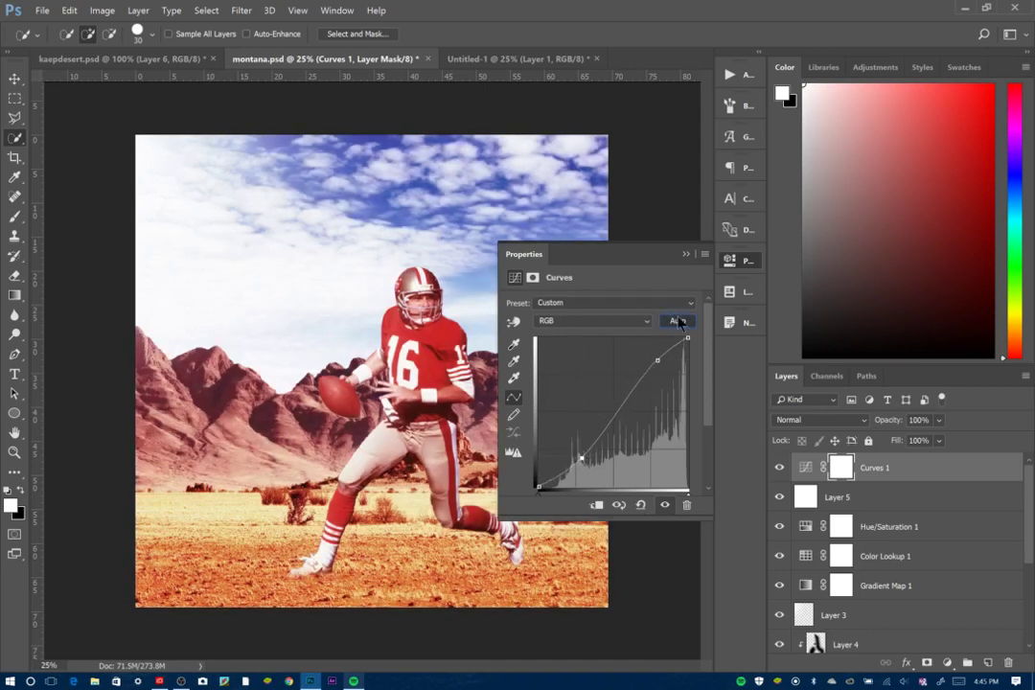
pyautogui.click(685, 255)
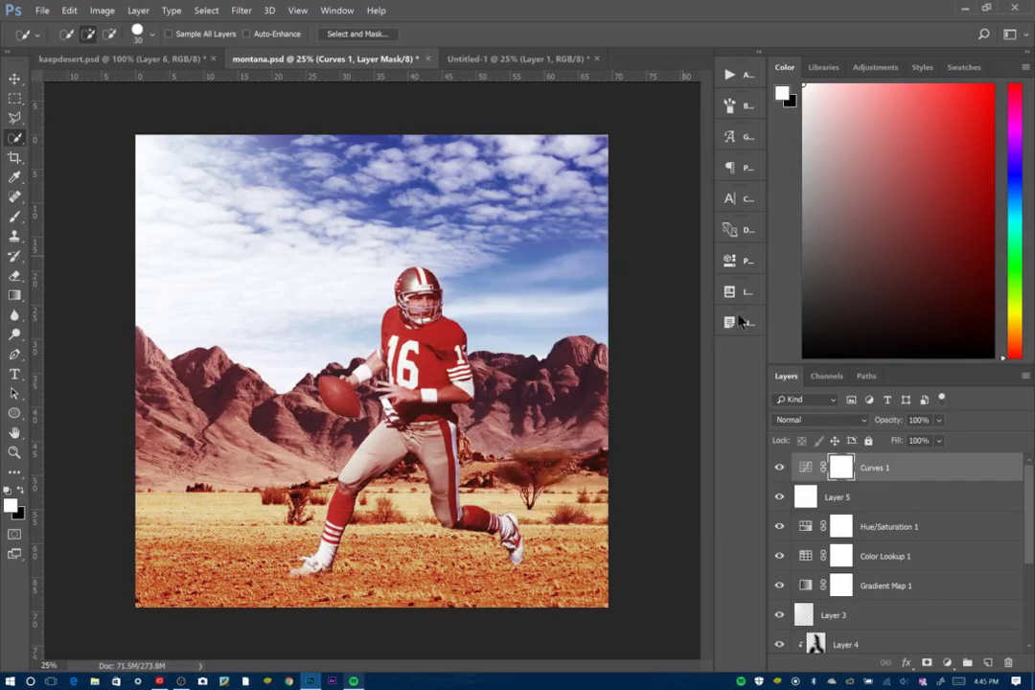
# - Move the Curves adjustment beneath the white layer and compare the image with it hidden and shown
pyautogui.click(782, 469)
pyautogui.click(781, 470)
pyautogui.click(781, 469)
pyautogui.moveTo(805, 471); pyautogui.dragTo(795, 510)
pyautogui.click(781, 496)
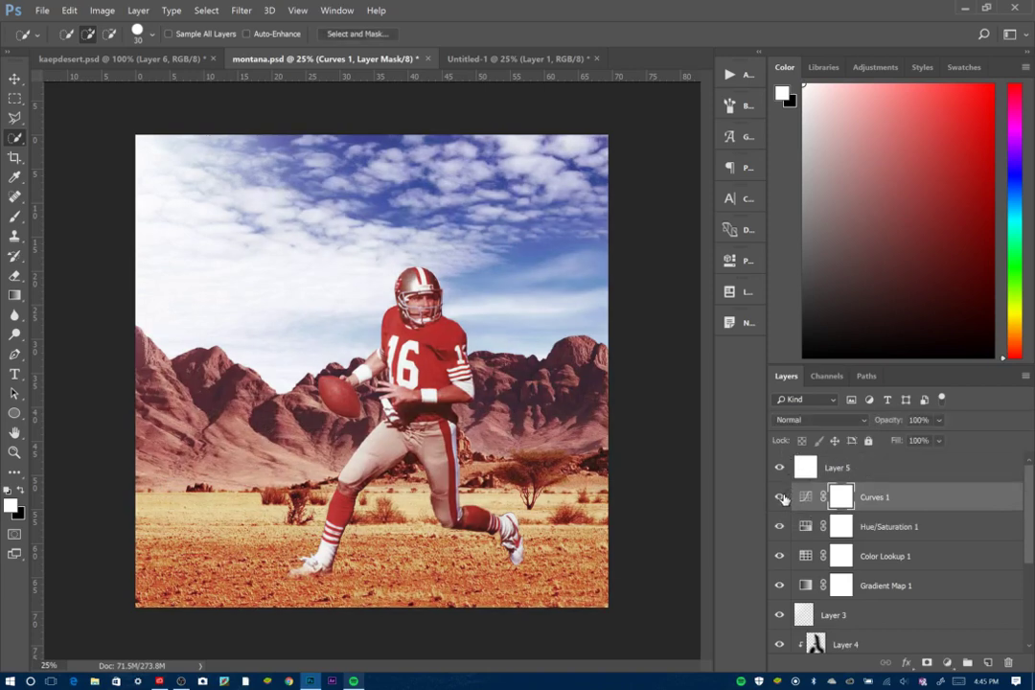
pyautogui.click(781, 498)
pyautogui.click(781, 498)
# - Compare the image with the white layer and the Curves adjustment toggled, and delete the Curves adjustment
pyautogui.click(781, 471)
pyautogui.click(781, 471)
pyautogui.click(780, 498)
pyautogui.click(779, 497)
pyautogui.click(779, 498)
pyautogui.press('Delete')
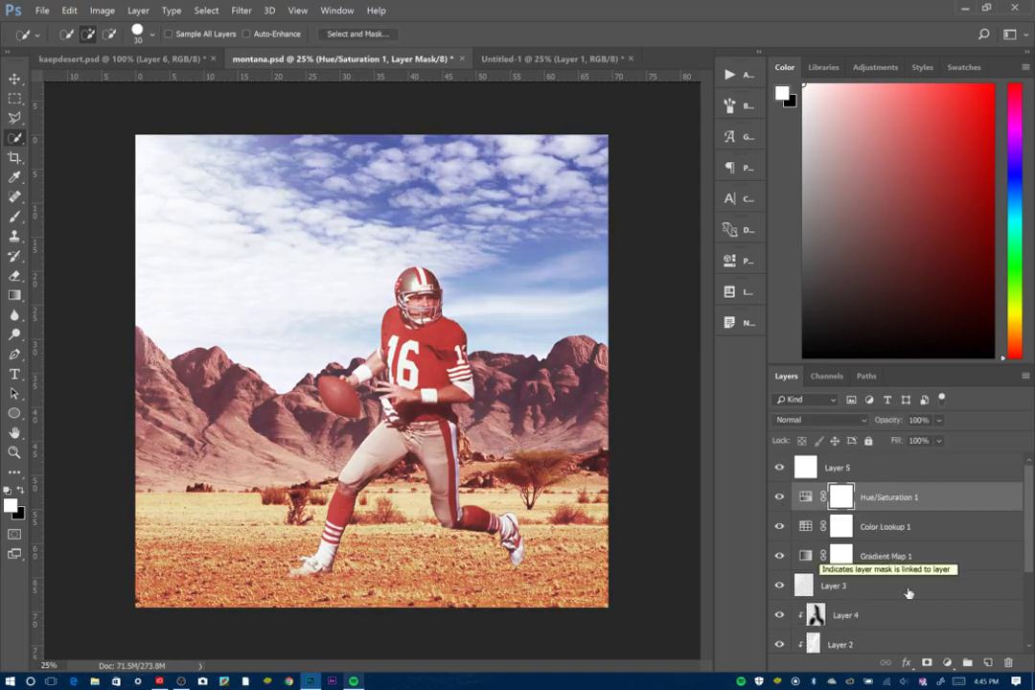
pyautogui.click(907, 663)
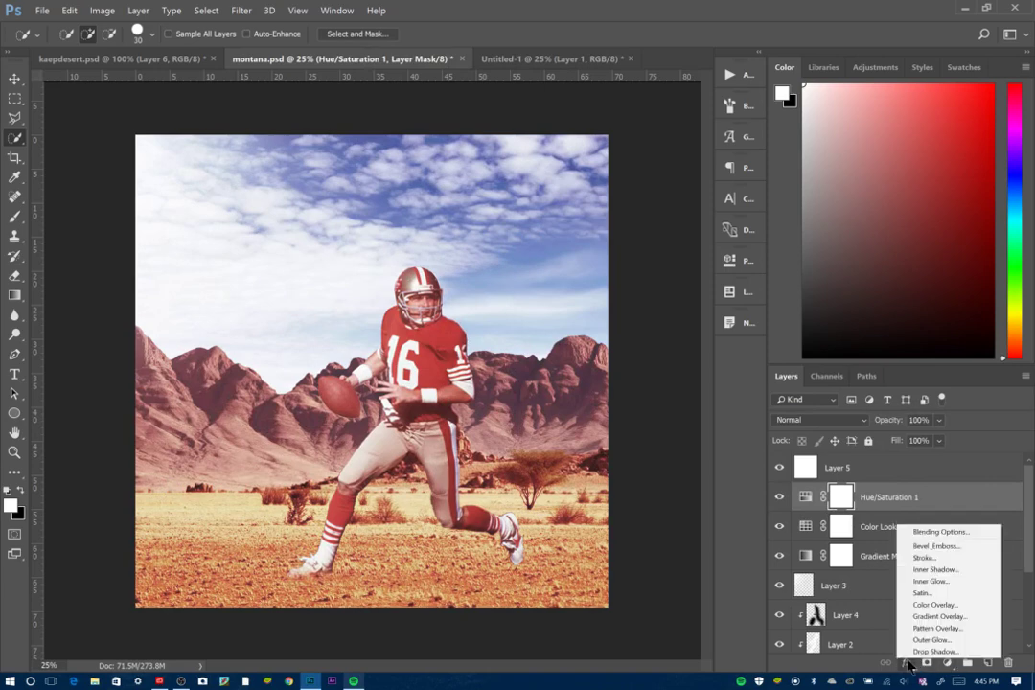
pyautogui.click(909, 665)
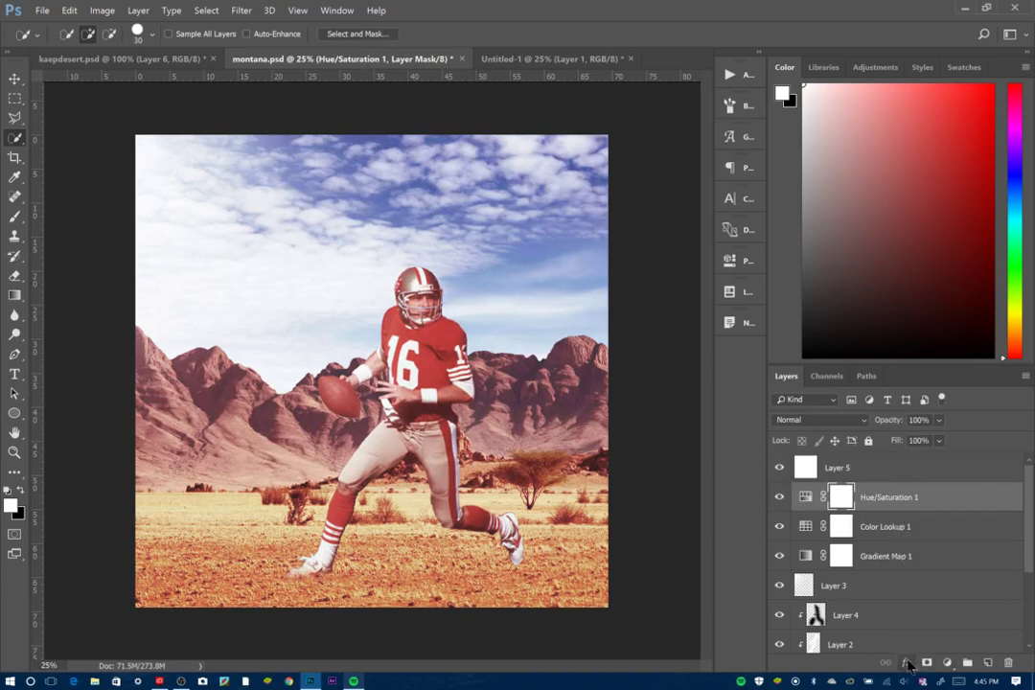
# - Add a layer above the Hue/Saturation adjustment and darken the image's left edge with a soft 5000 px black brush
pyautogui.click(984, 664)
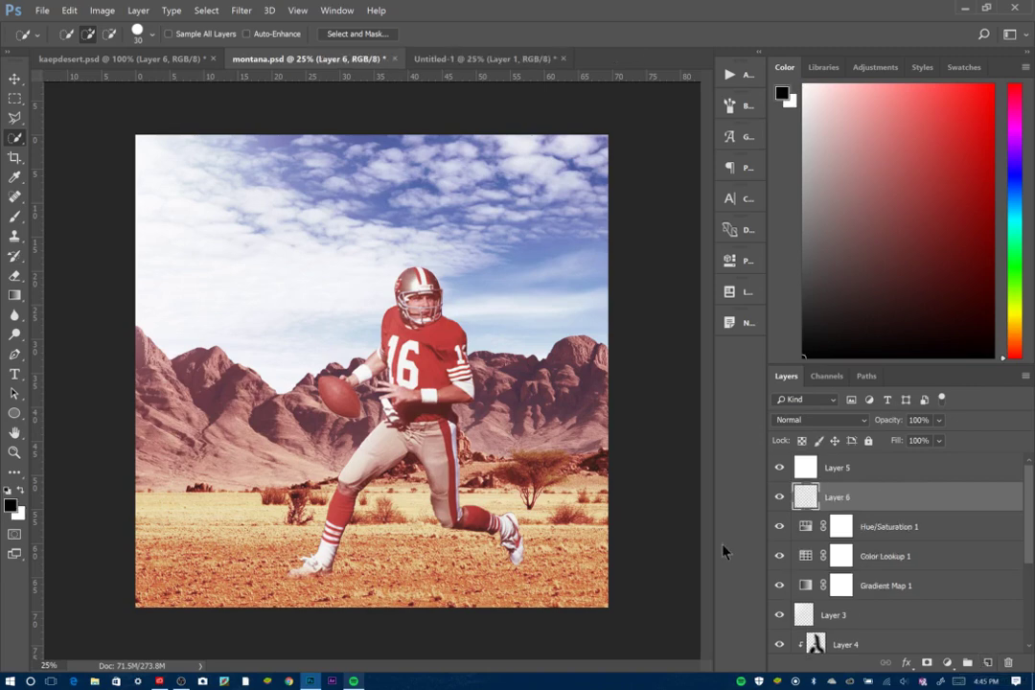
pyautogui.click(13, 220)
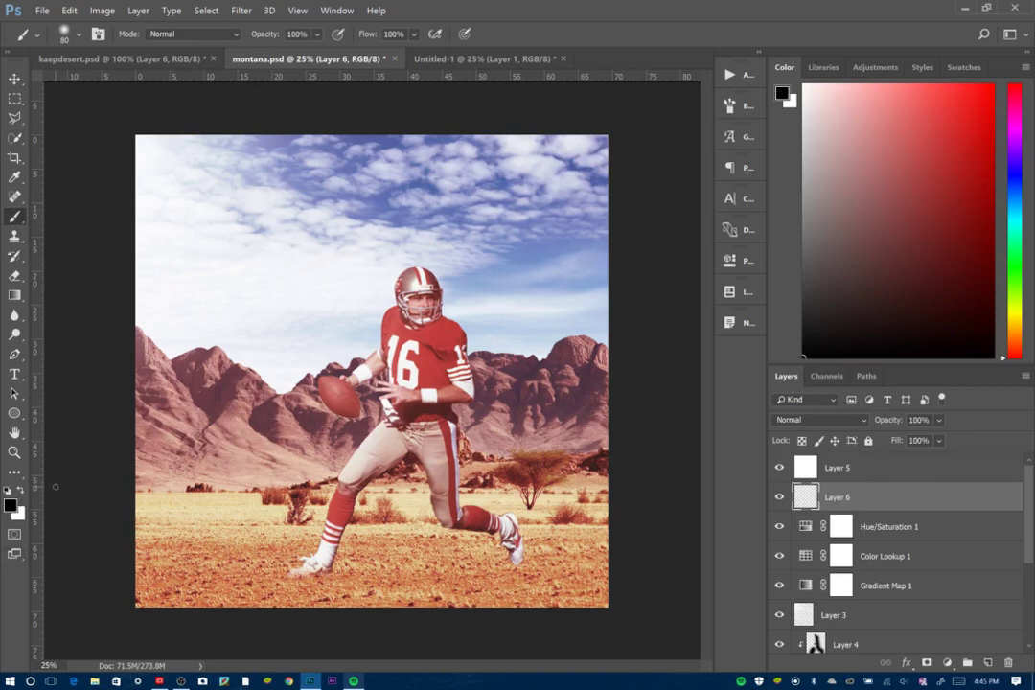
pyautogui.press(']')
pyautogui.press(']')
pyautogui.press(']')
pyautogui.press(']')
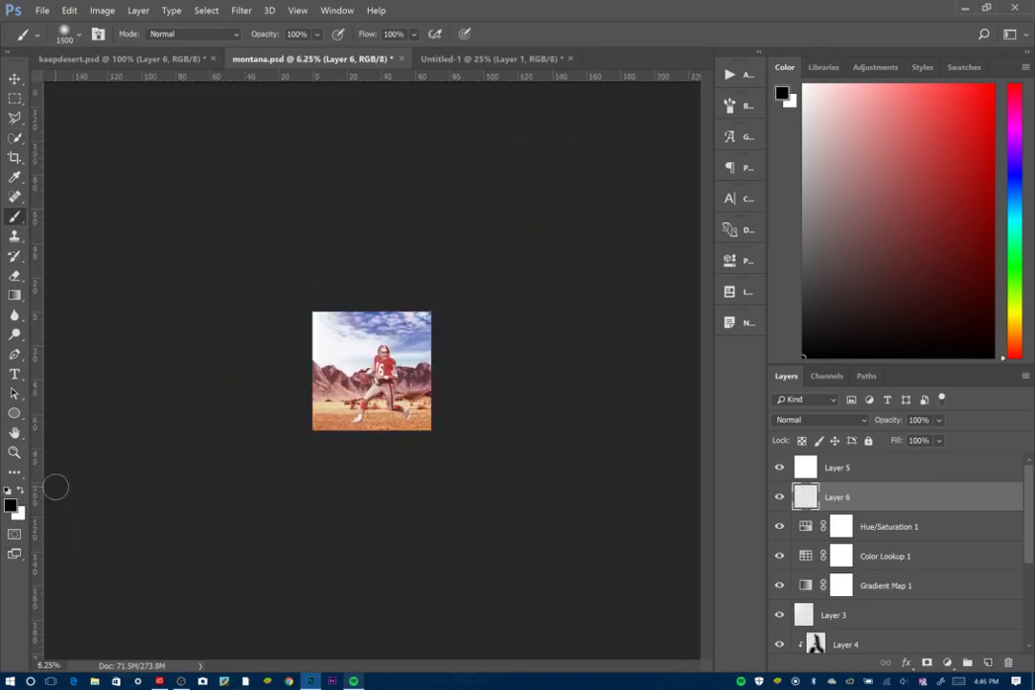
pyautogui.press(']')
pyautogui.press(']')
pyautogui.press(']')
pyautogui.press(']')
pyautogui.press(']')
pyautogui.press(']')
pyautogui.press(']')
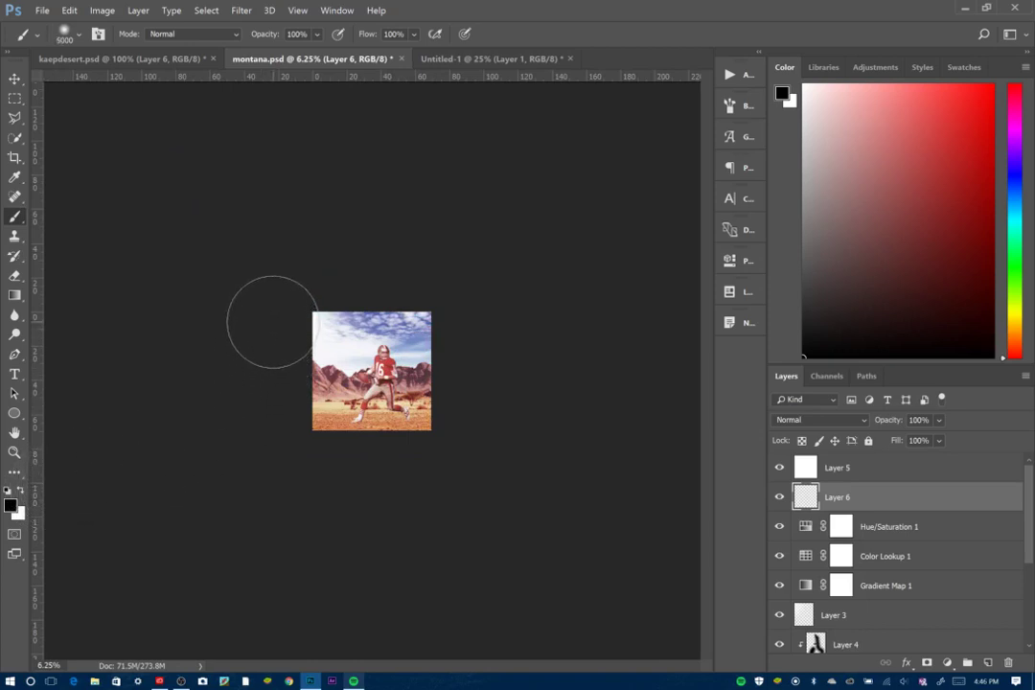
pyautogui.moveTo(276, 446)
pyautogui.mouseDown()
pyautogui.moveTo(290, 472)
pyautogui.moveTo(414, 473)
pyautogui.mouseUp()
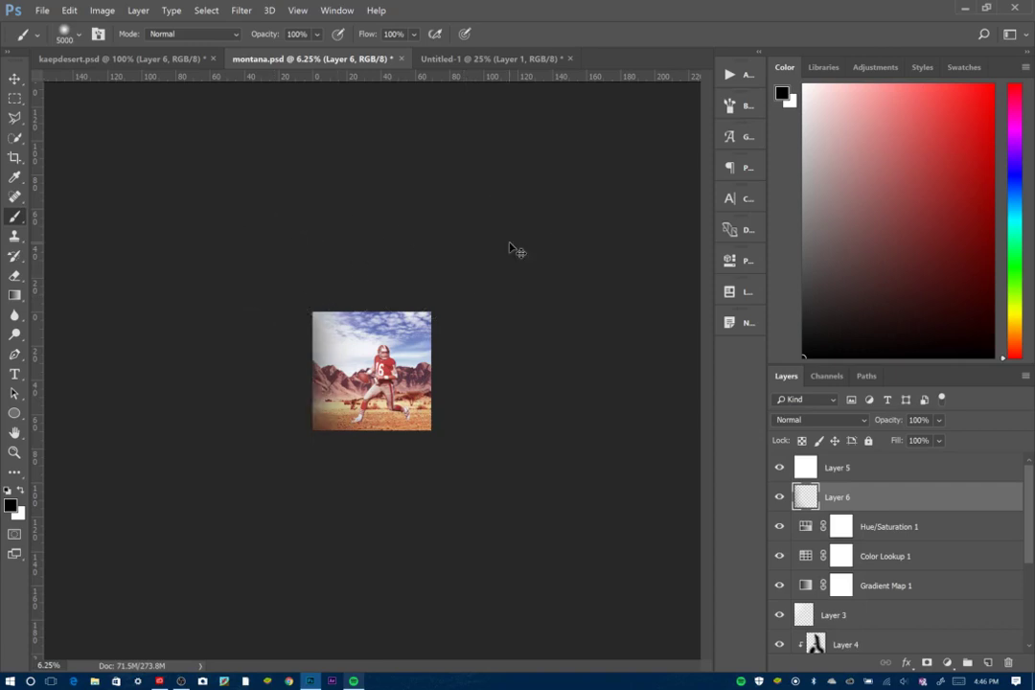
# - Darken the remaining edges of the image with the soft 5000 px black brush to complete the vignette
pyautogui.hotkey('ctrl', '+')
pyautogui.hotkey('ctrl', '+')
pyautogui.hotkey('ctrl', '+')
pyautogui.hotkey('ctrl', '+')
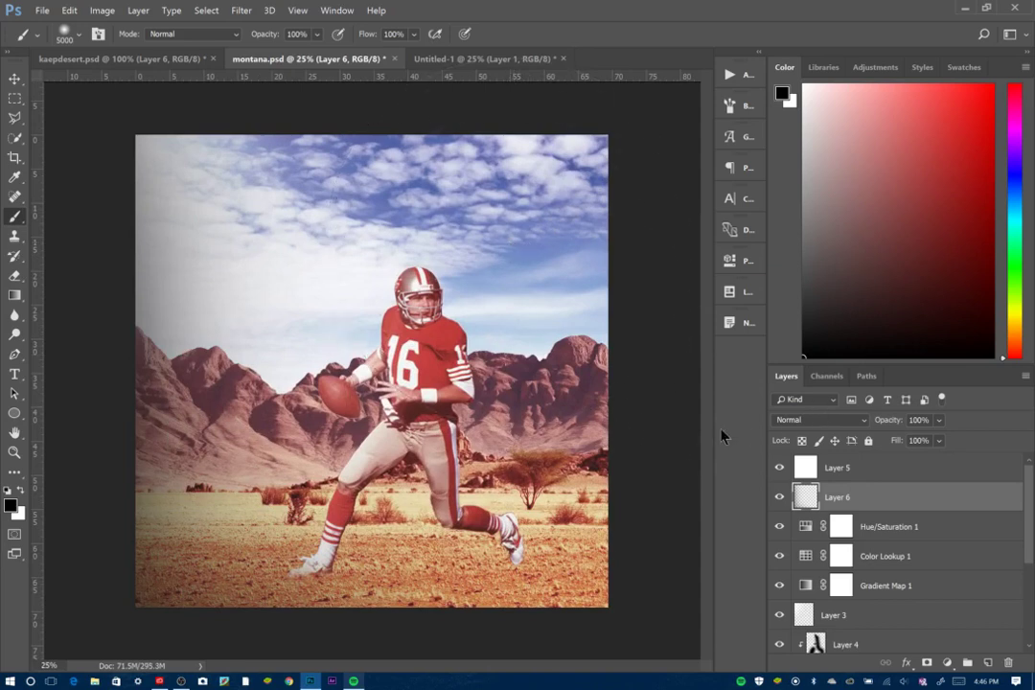
pyautogui.click(678, 404)
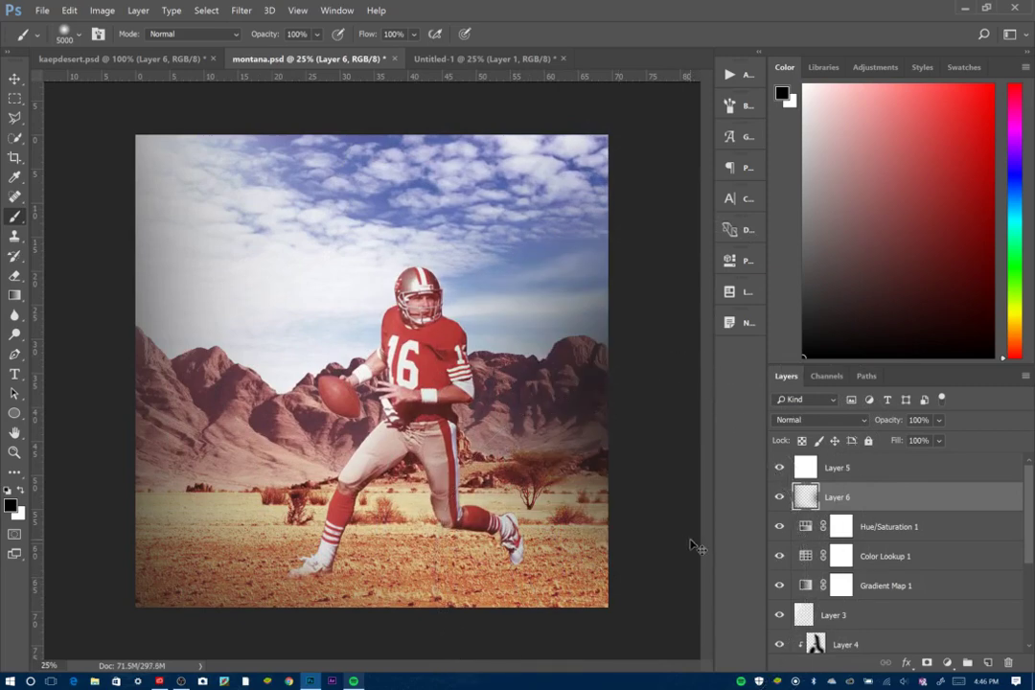
pyautogui.hotkey('ctrl', 'z')
pyautogui.hotkey('ctrl', '-')
pyautogui.hotkey('ctrl', '-')
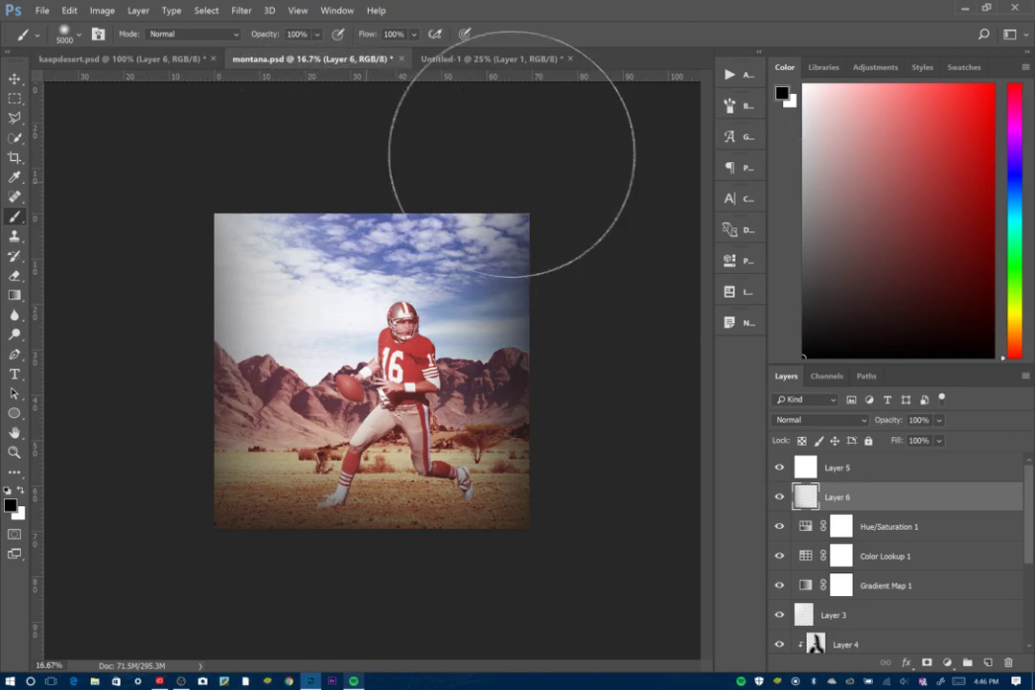
pyautogui.moveTo(511, 152); pyautogui.dragTo(478, 139)
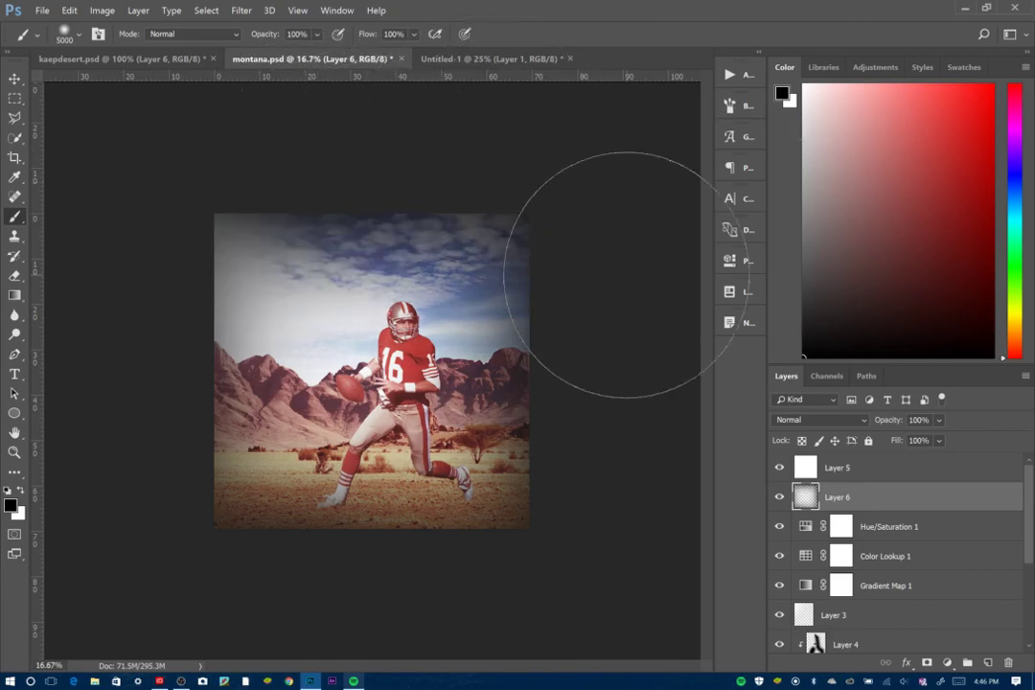
pyautogui.hotkey('ctrl', '+')
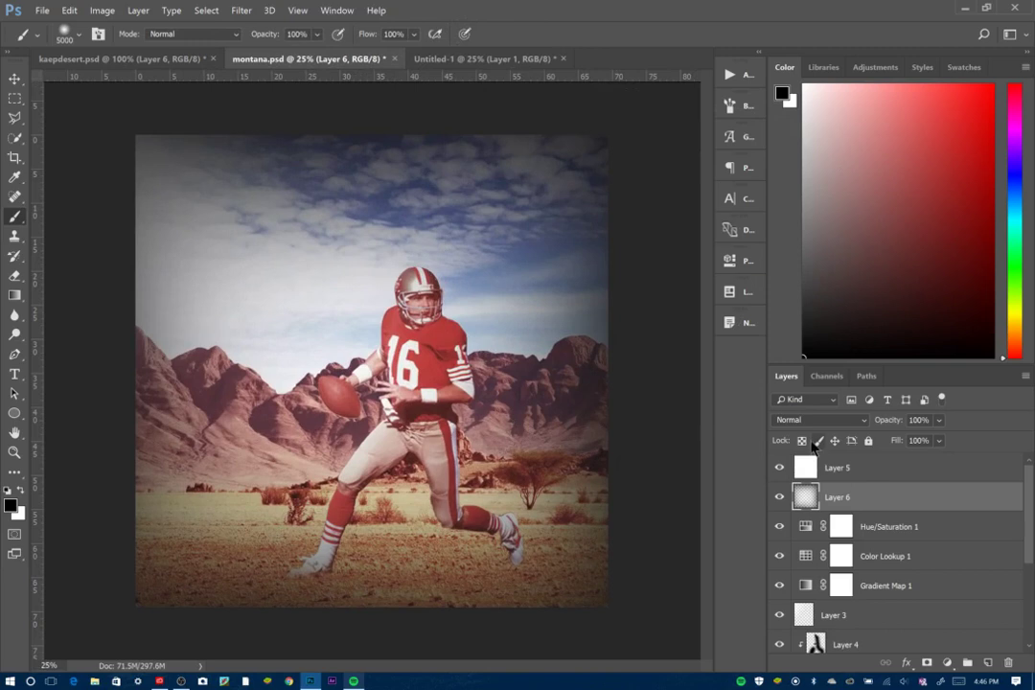
# - Keep the vignette layer in Normal blend mode and lower its opacity to 91%
pyautogui.click(815, 421)
pyautogui.click(814, 424)
pyautogui.moveTo(897, 424); pyautogui.dragTo(889, 423)
pyautogui.moveTo(829, 495)
pyautogui.mouseDown()
pyautogui.moveTo(825, 465)
pyautogui.moveTo(826, 505)
pyautogui.mouseUp()
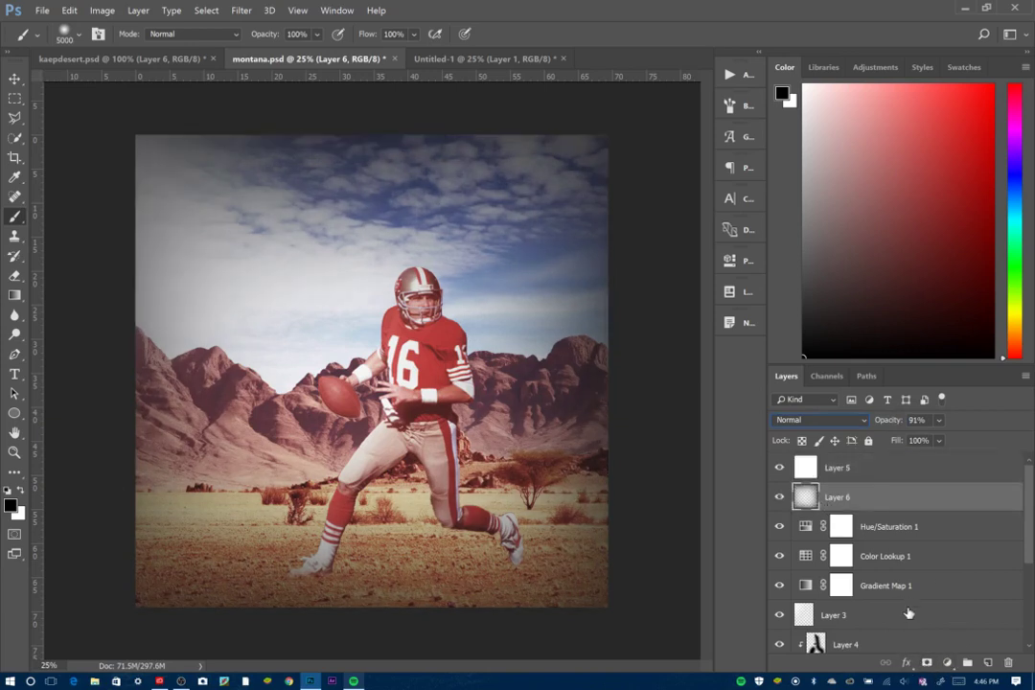
# - Add a Curves adjustment above the vignette layer and lift the shadows of the RGB curve while holding the midtones
pyautogui.click(946, 662)
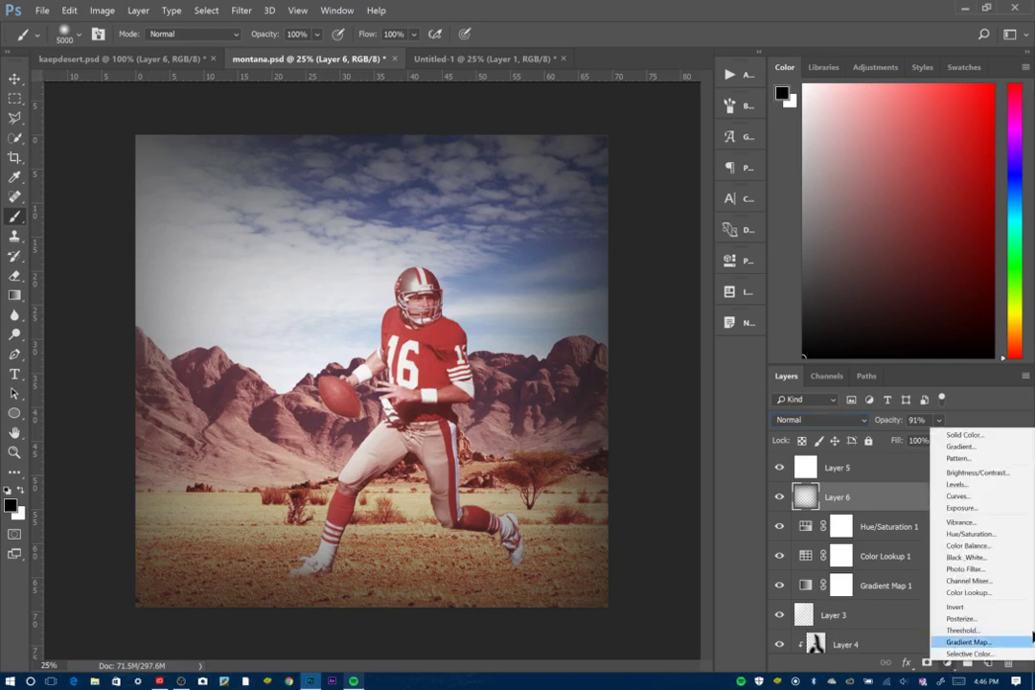
pyautogui.click(961, 497)
pyautogui.moveTo(659, 367); pyautogui.dragTo(655, 360)
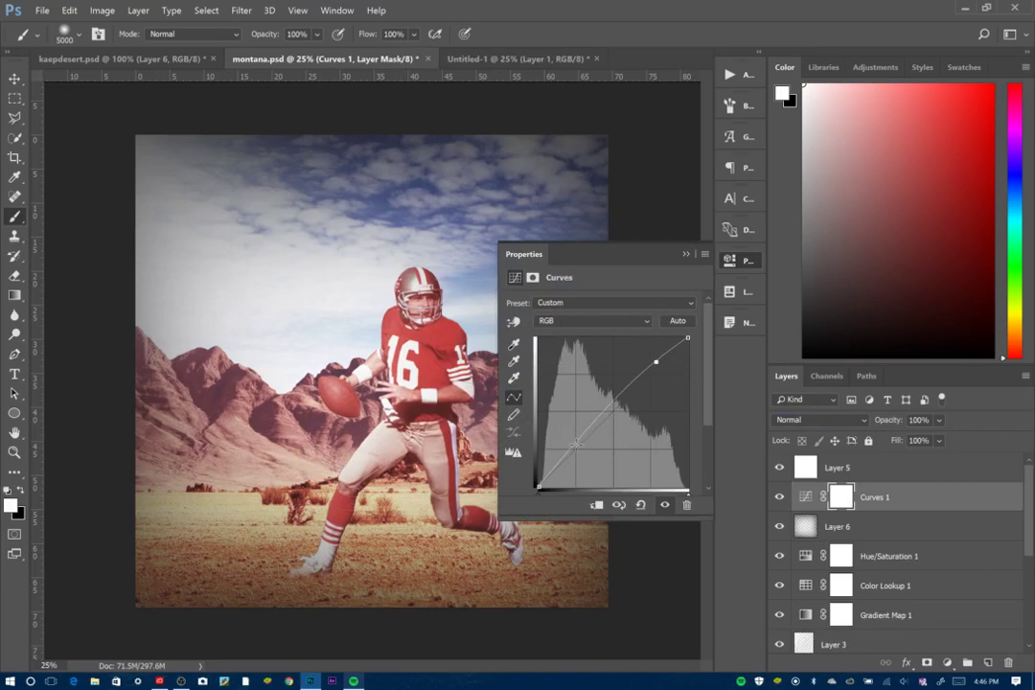
pyautogui.moveTo(563, 457); pyautogui.dragTo(555, 459)
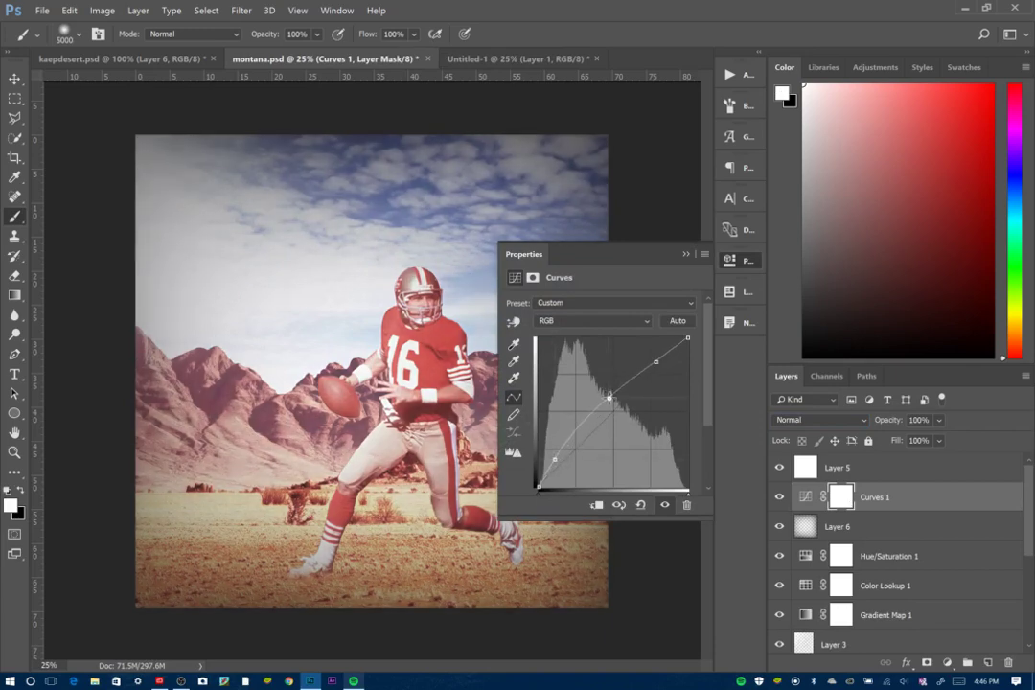
pyautogui.moveTo(609, 394); pyautogui.dragTo(613, 402)
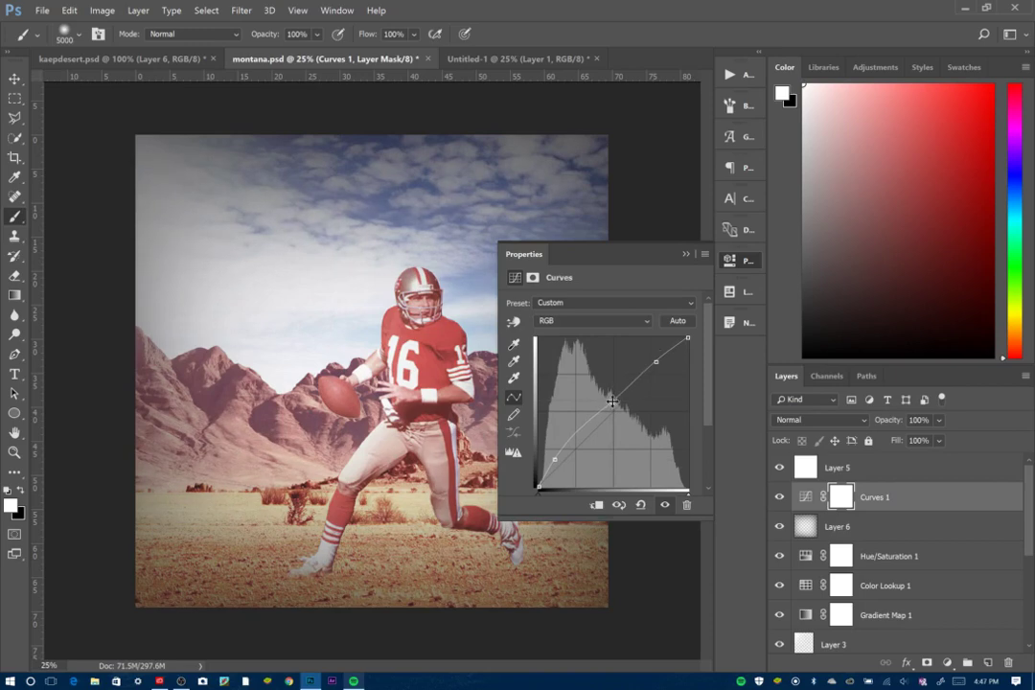
# - Compare the image with the white haze layer and the Curves adjustment each hidden and shown, and delete the Curves adjustment
pyautogui.click(684, 255)
pyautogui.click(782, 469)
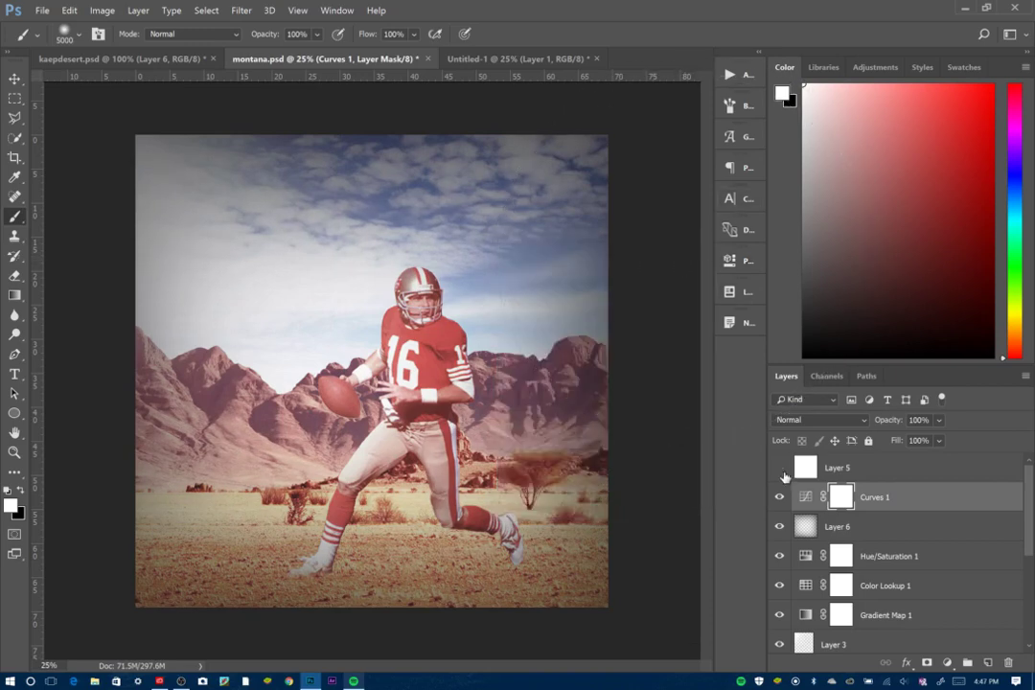
pyautogui.click(781, 470)
pyautogui.click(781, 500)
pyautogui.click(781, 493)
pyautogui.click(782, 491)
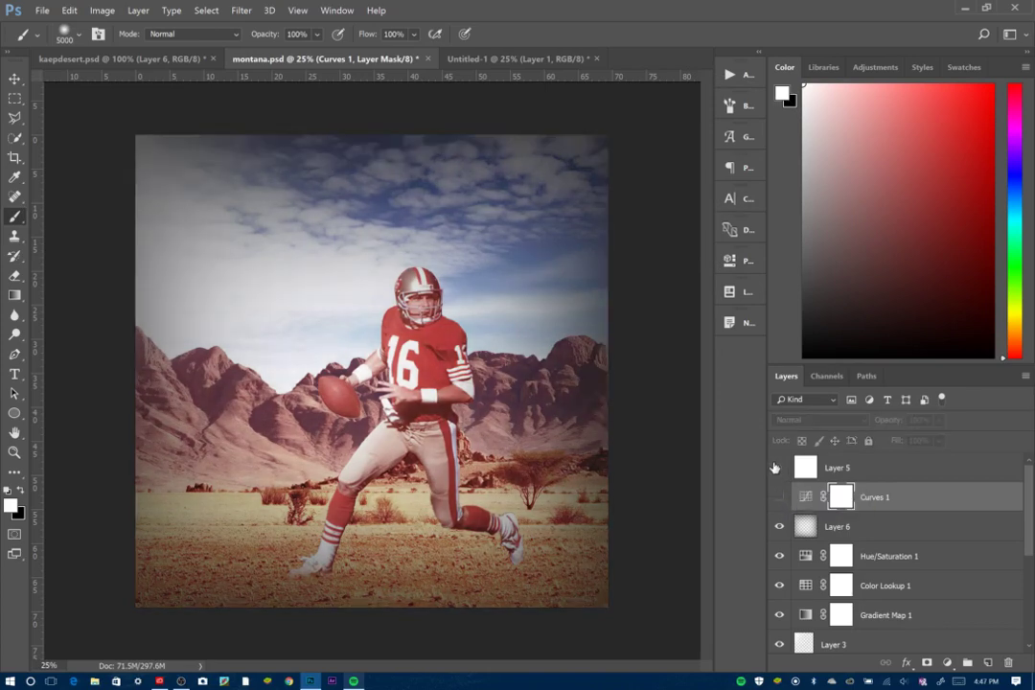
pyautogui.click(778, 468)
pyautogui.click(781, 499)
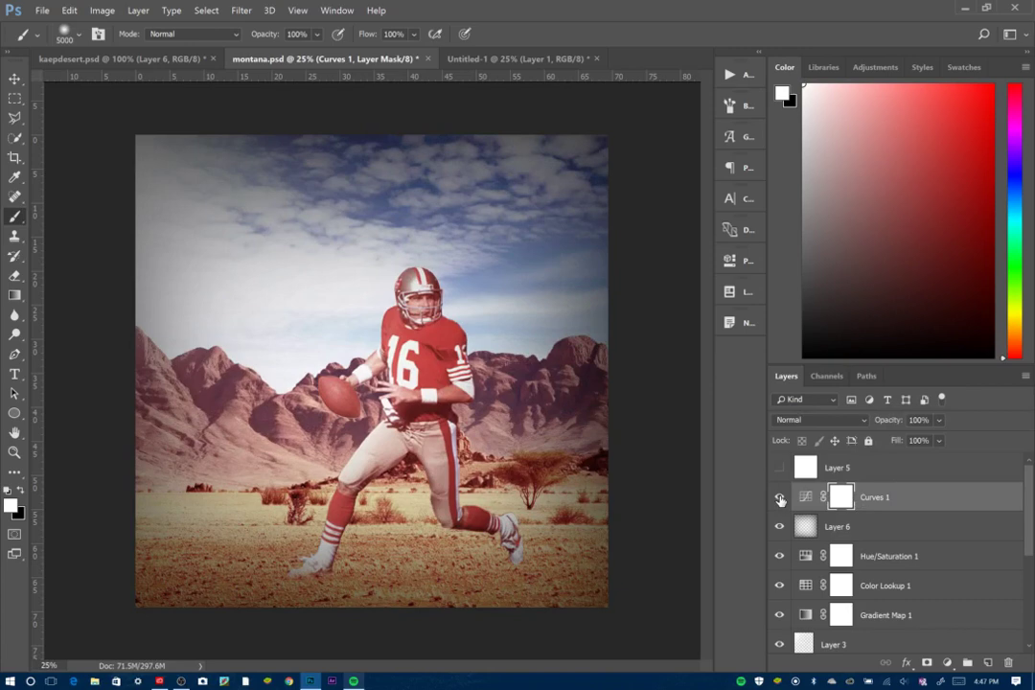
pyautogui.click(781, 499)
pyautogui.click(779, 470)
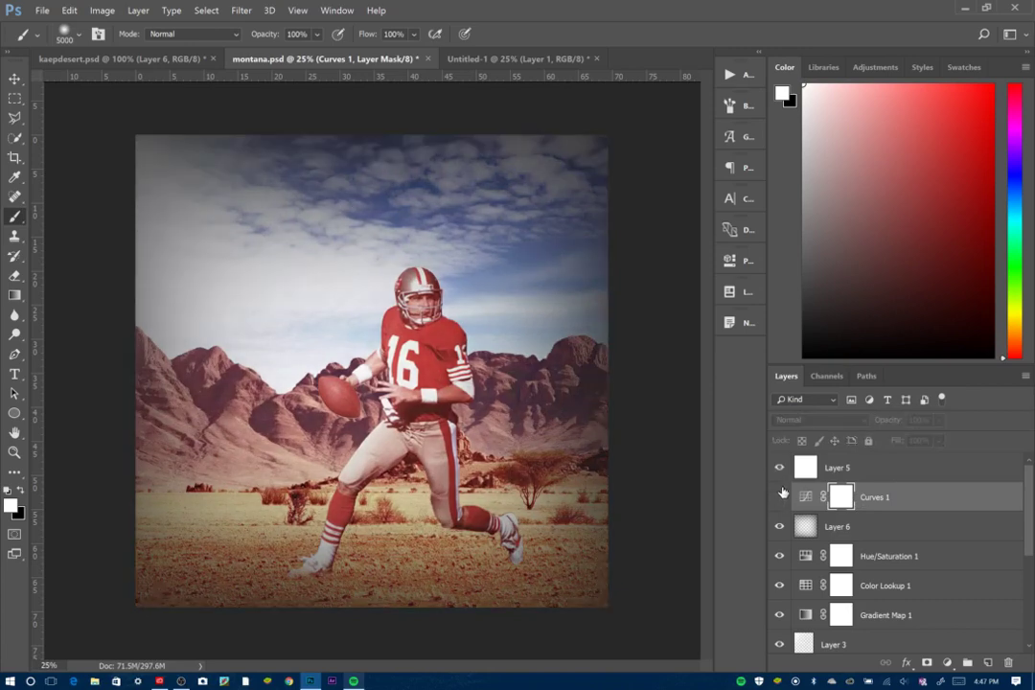
pyautogui.click(779, 469)
pyautogui.click(781, 497)
pyautogui.click(781, 498)
pyautogui.click(779, 470)
pyautogui.click(779, 468)
pyautogui.click(779, 468)
pyautogui.click(781, 498)
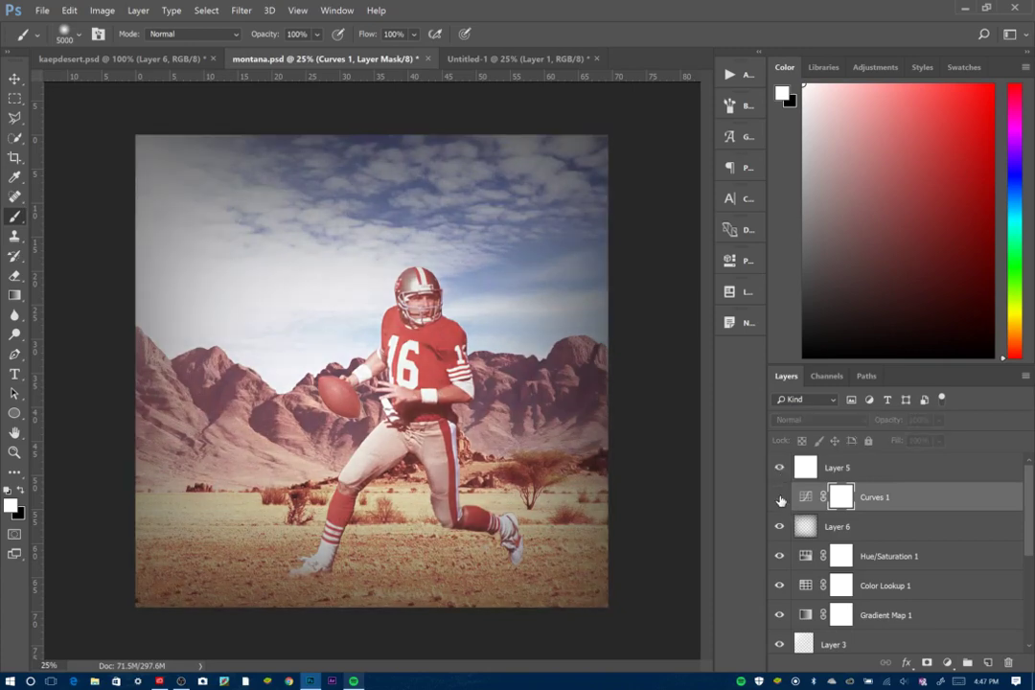
pyautogui.click(781, 497)
pyautogui.press('Delete')
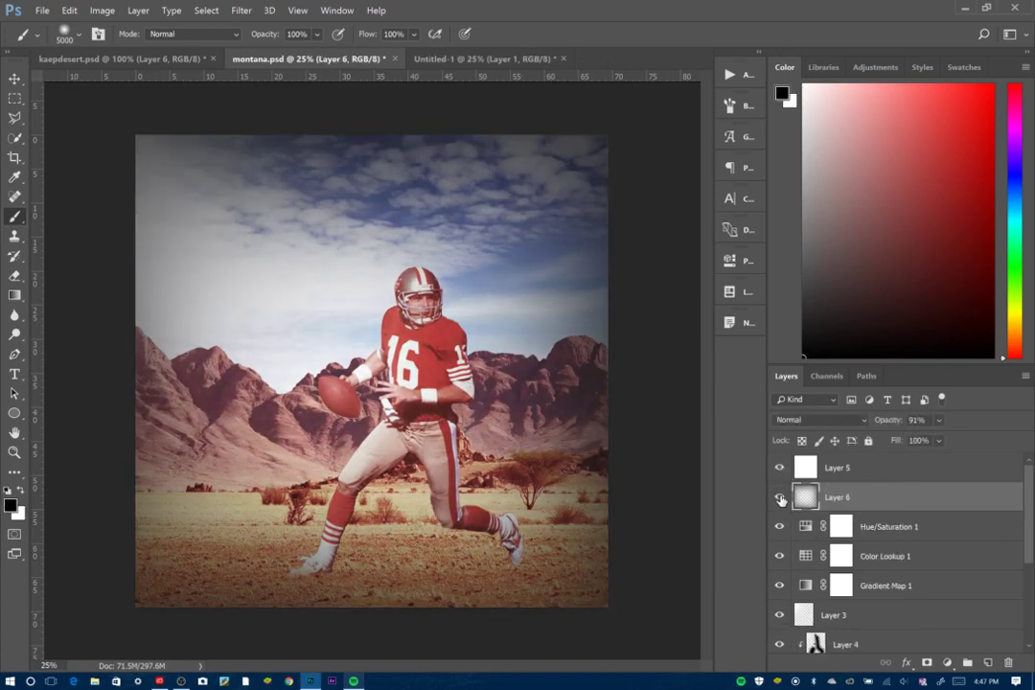
# - Add a layer above the white haze layer and choose the 820 px scratch-textured brush
pyautogui.click(838, 473)
pyautogui.click(989, 662)
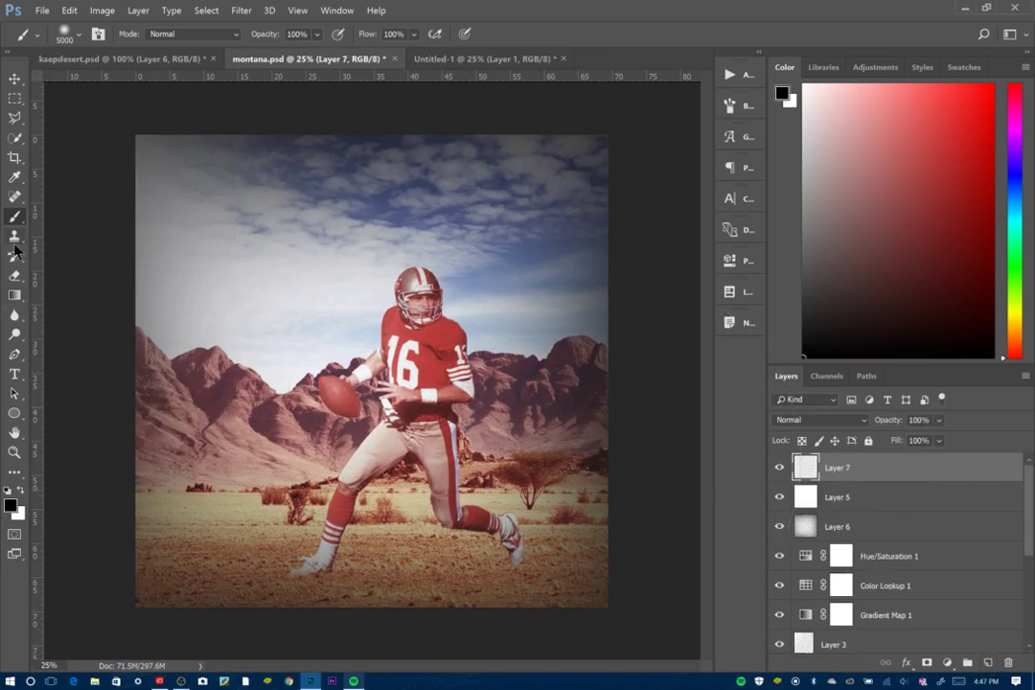
pyautogui.press('[')
pyautogui.press('[')
pyautogui.press('[')
pyautogui.press('[')
pyautogui.press('[')
pyautogui.press('[')
pyautogui.click(63, 37)
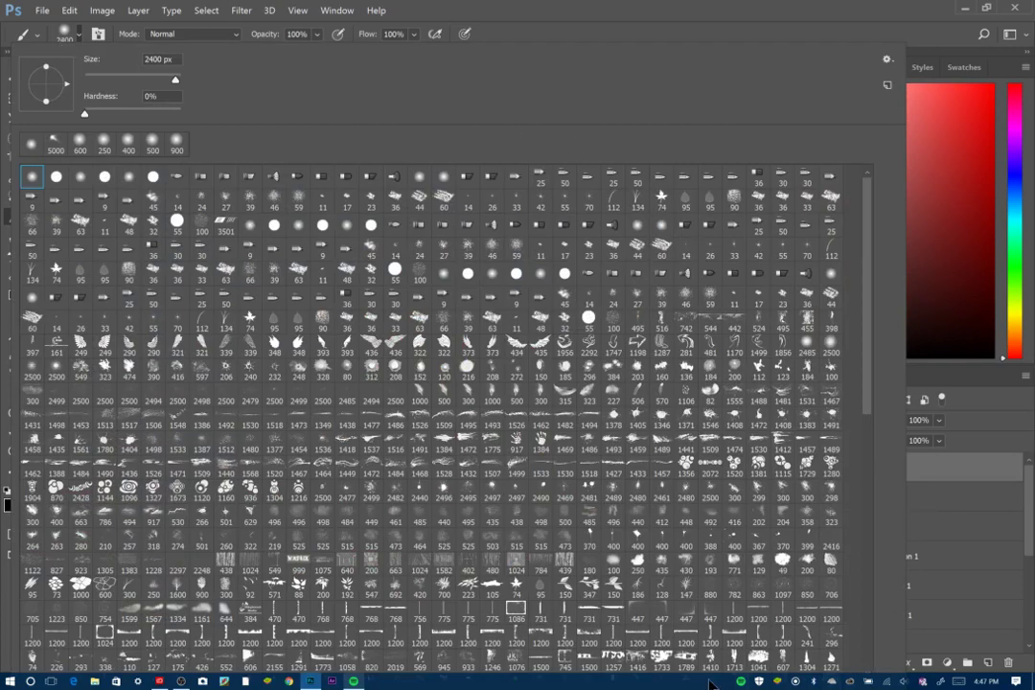
pyautogui.click(498, 657)
pyautogui.click(378, 661)
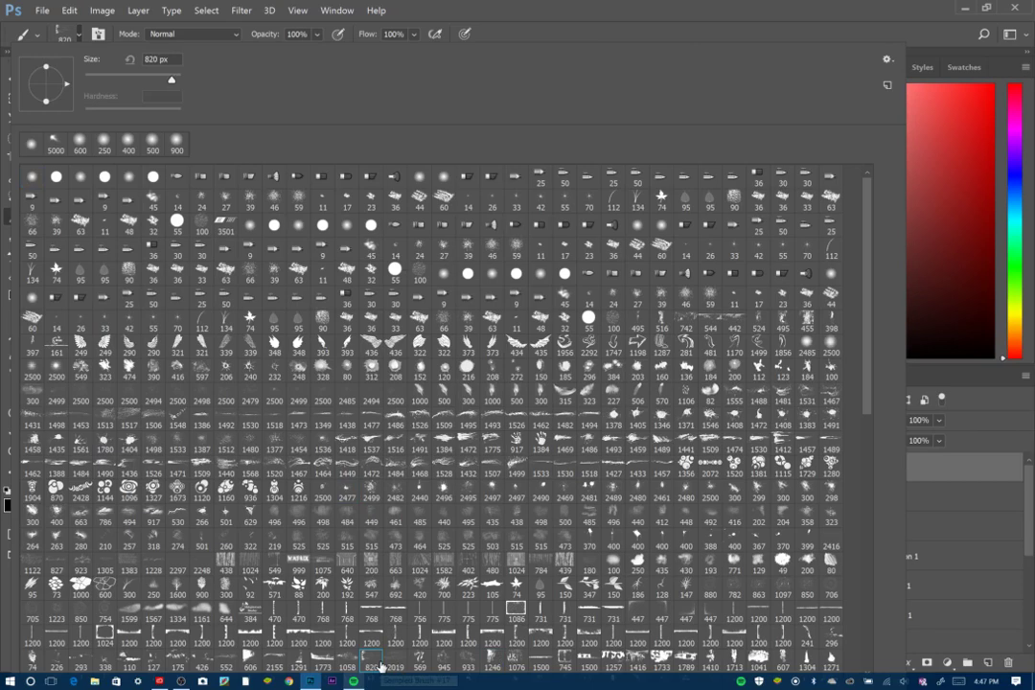
pyautogui.click(849, 8)
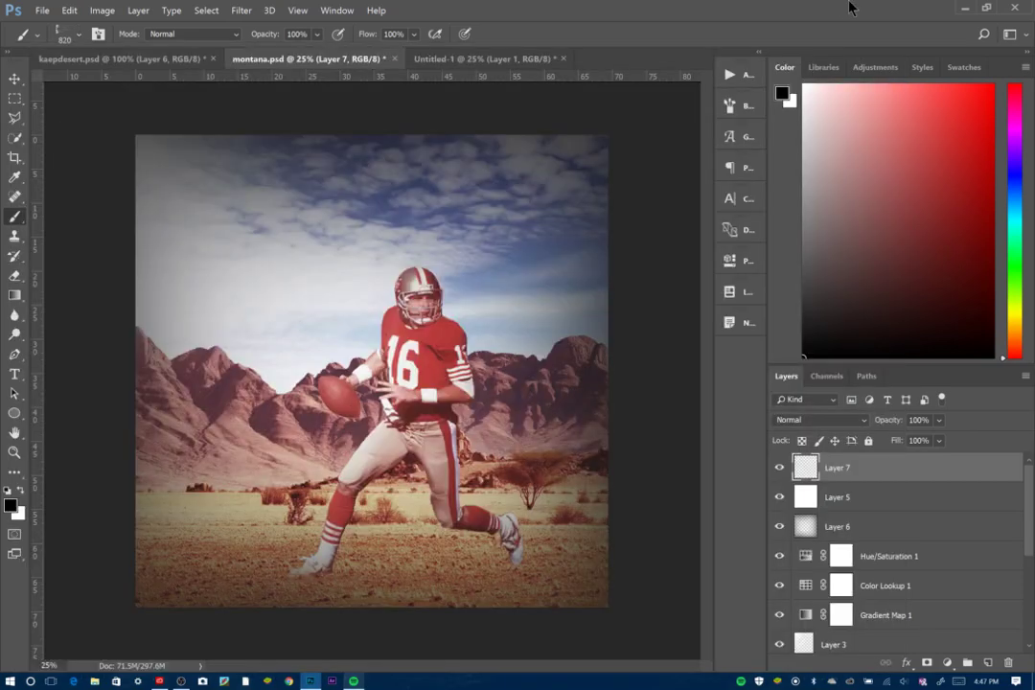
# - Undo a test stamp, enlarge the scratch brush to 5000 px and stamp black scratches across the sky and mountains behind the player
pyautogui.click(581, 408)
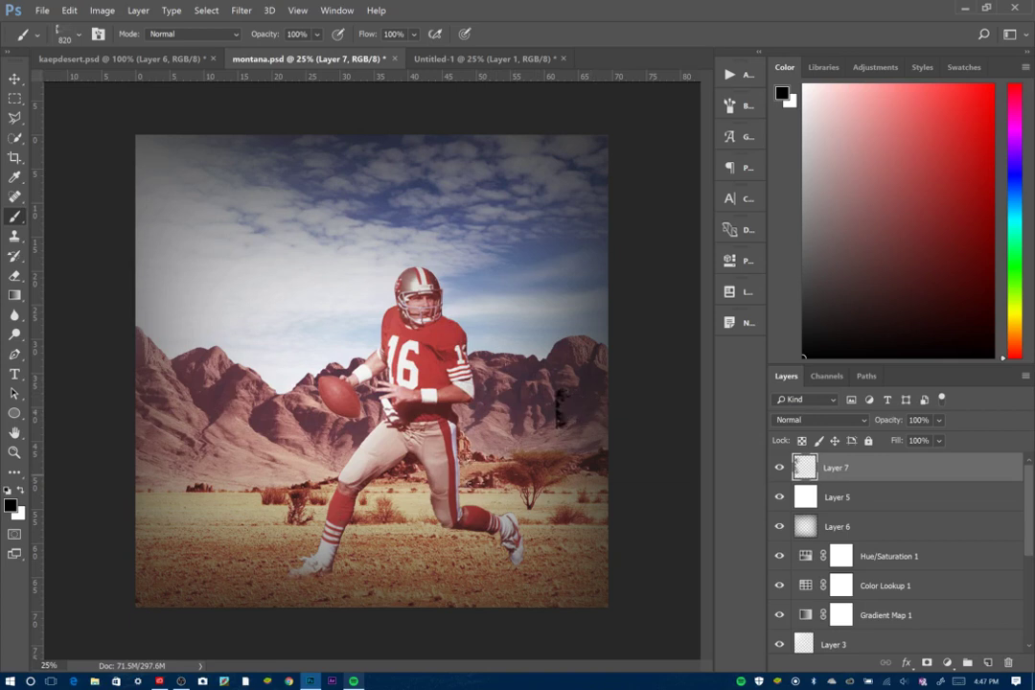
pyautogui.hotkey('ctrl', 'z')
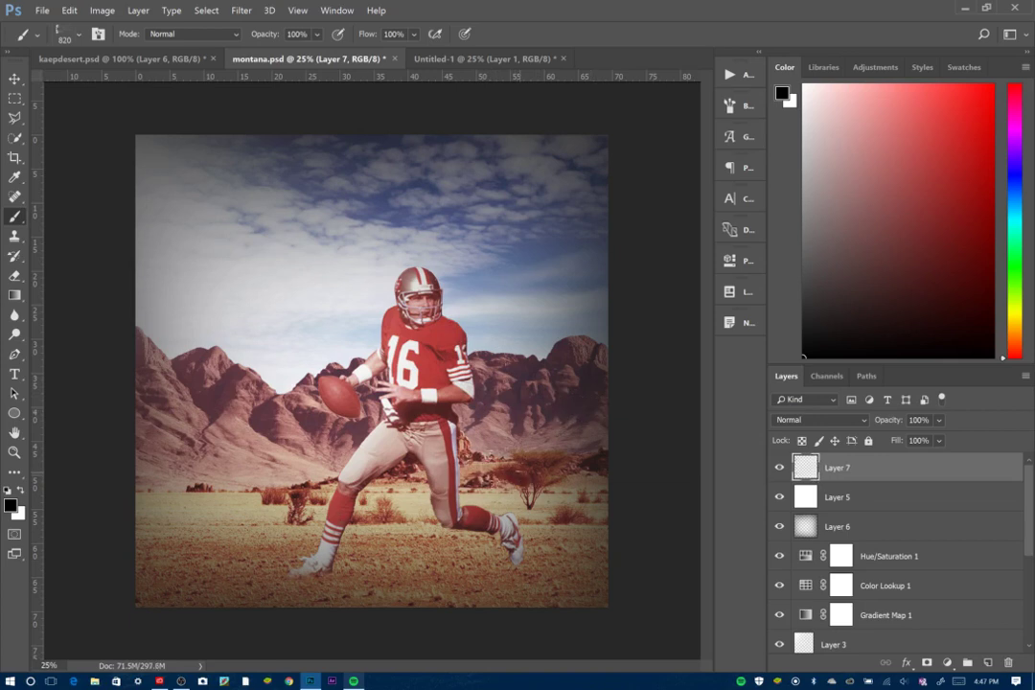
pyautogui.press(']')
pyautogui.press(']')
pyautogui.press(']')
pyautogui.press(']')
pyautogui.press(']')
pyautogui.press(']')
pyautogui.press(']')
pyautogui.press(']')
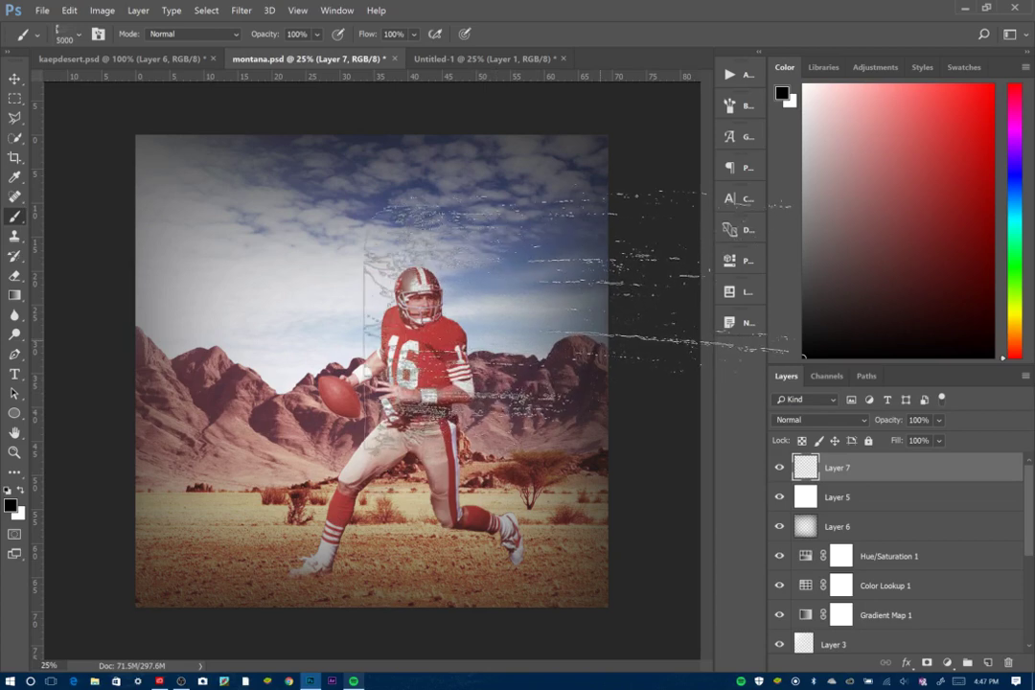
pyautogui.click(237, 360)
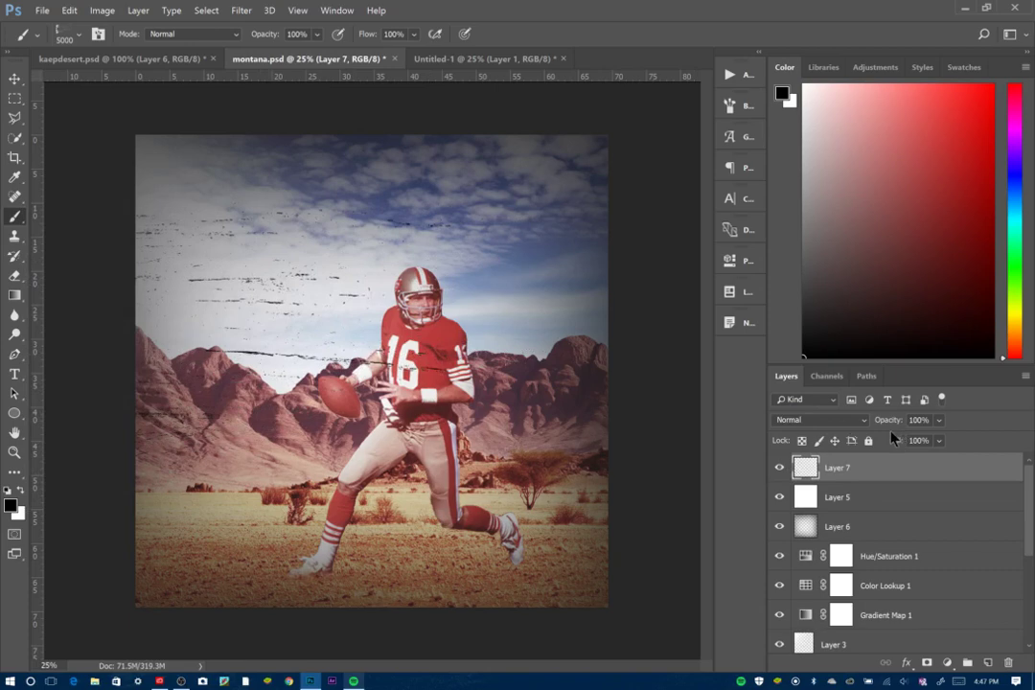
# - Reduce the scratch layer's opacity to 48% and move the scratches higher in the sky
pyautogui.moveTo(887, 422); pyautogui.dragTo(868, 423)
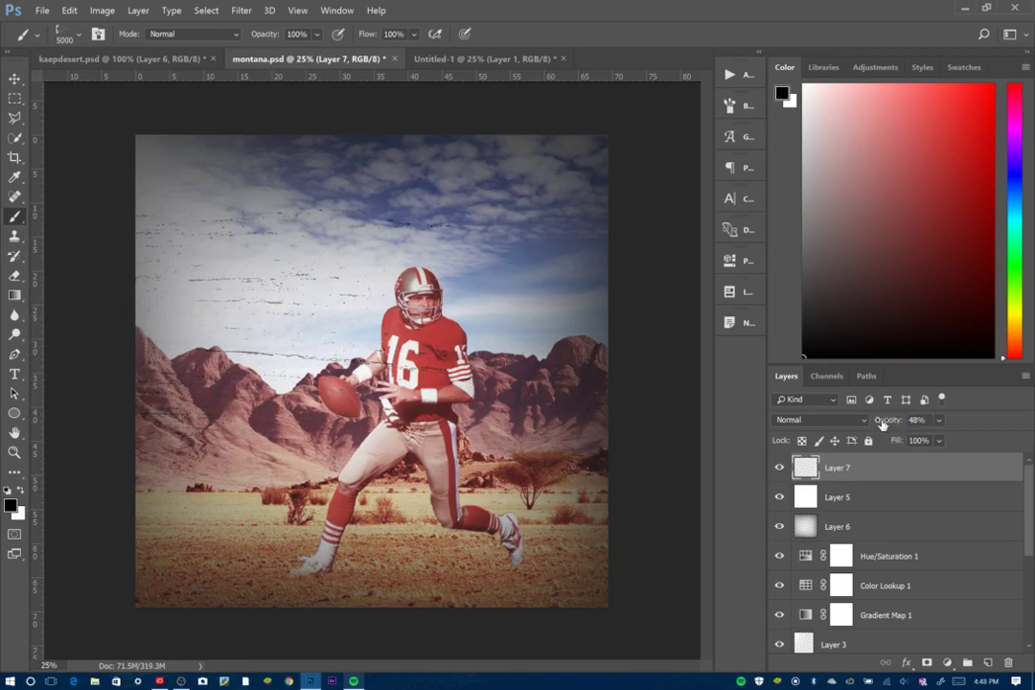
pyautogui.click(15, 78)
pyautogui.moveTo(319, 388); pyautogui.dragTo(309, 329)
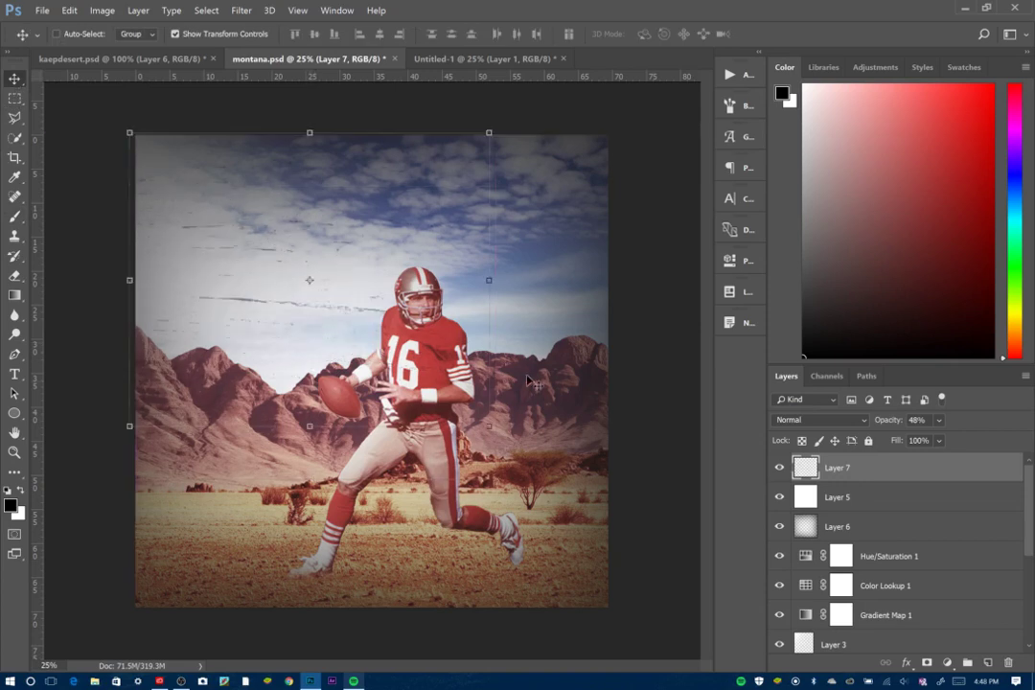
# - Try the scratch layer at 16% opacity, compare it hidden and shown, and raise its opacity slightly
pyautogui.moveTo(884, 425); pyautogui.dragTo(879, 425)
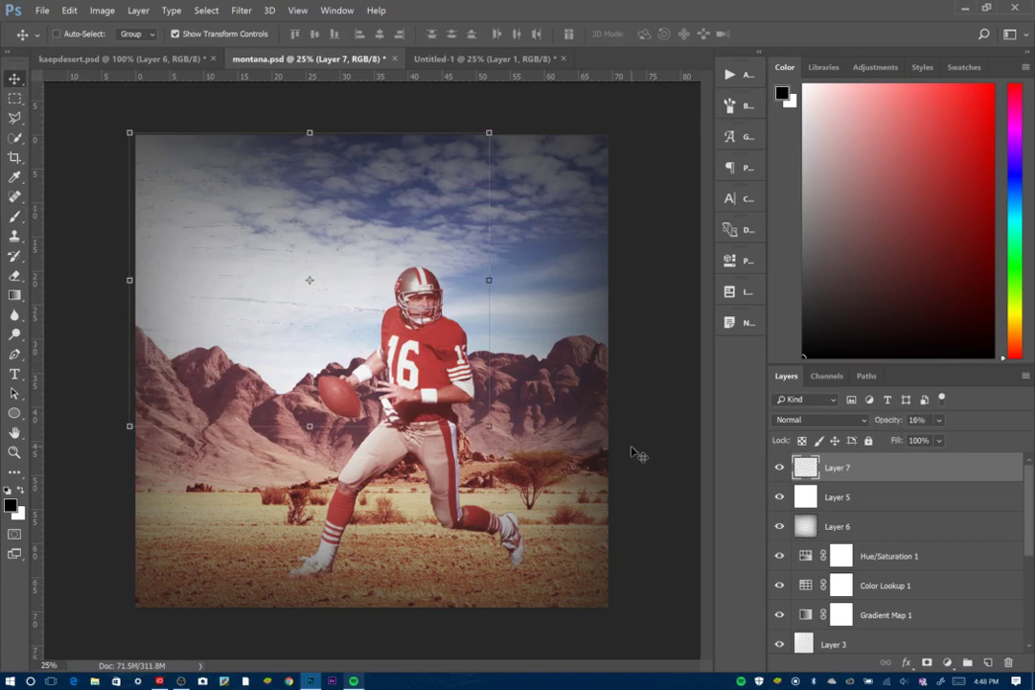
pyautogui.click(779, 467)
pyautogui.click(781, 468)
pyautogui.moveTo(890, 424); pyautogui.dragTo(899, 426)
# - Add another layer above the scratch layer and choose the 2019 px scratch-textured brush
pyautogui.click(987, 663)
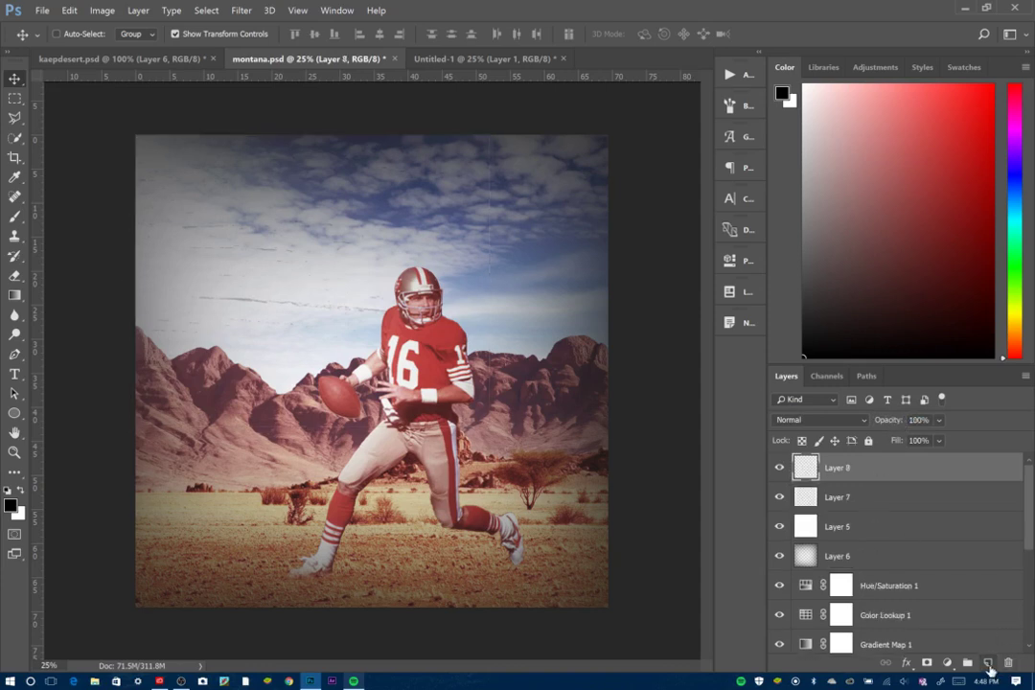
pyautogui.click(15, 220)
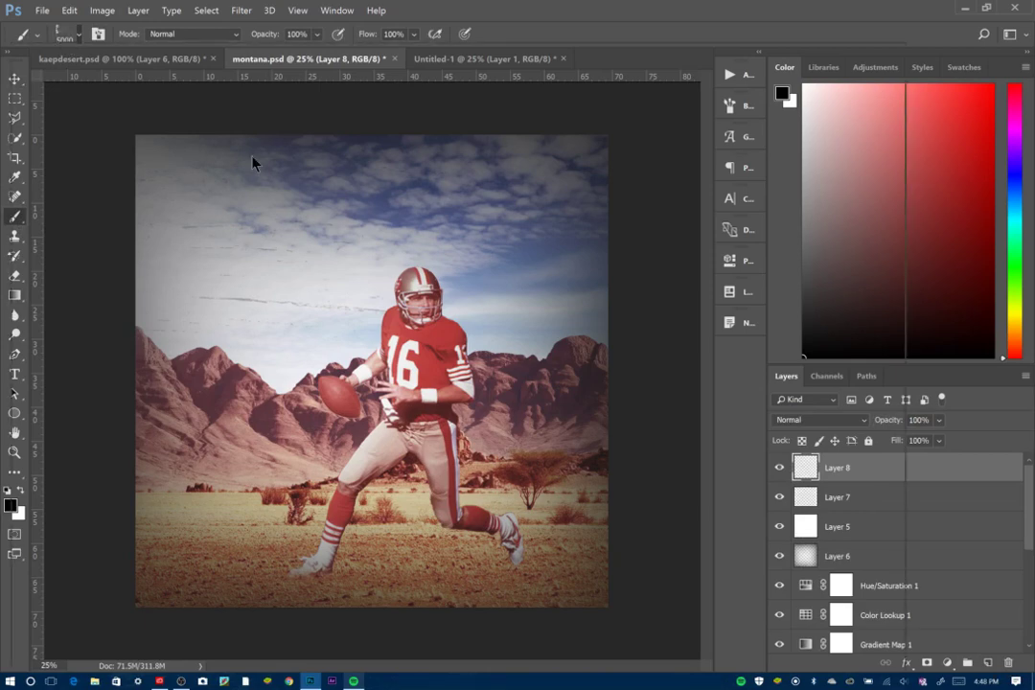
pyautogui.rightClick(704, 383)
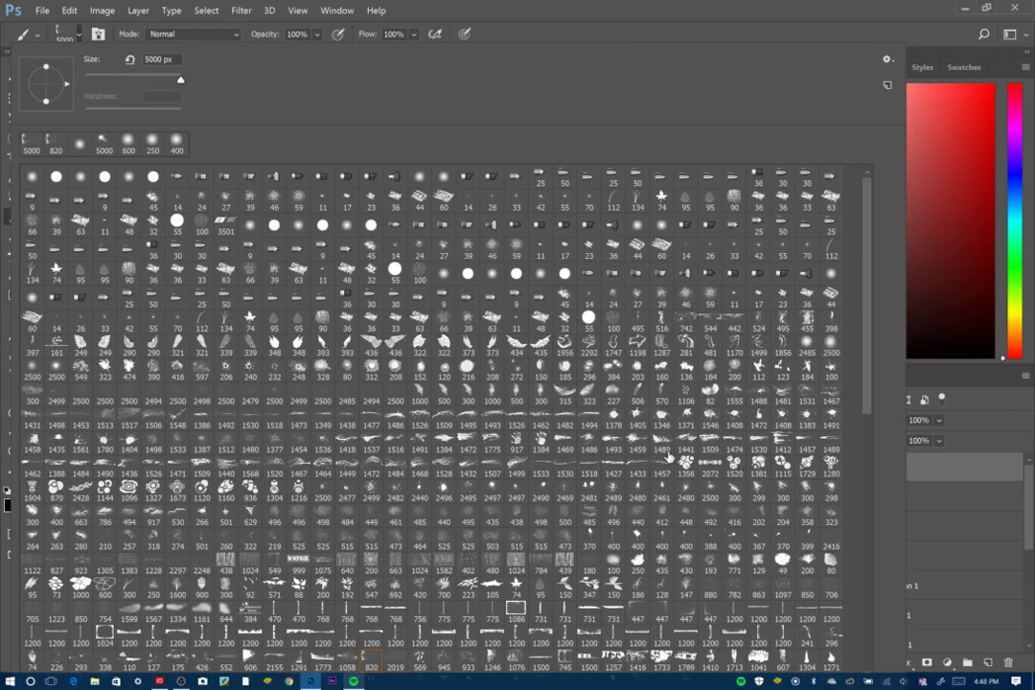
pyautogui.click(397, 669)
pyautogui.click(565, 7)
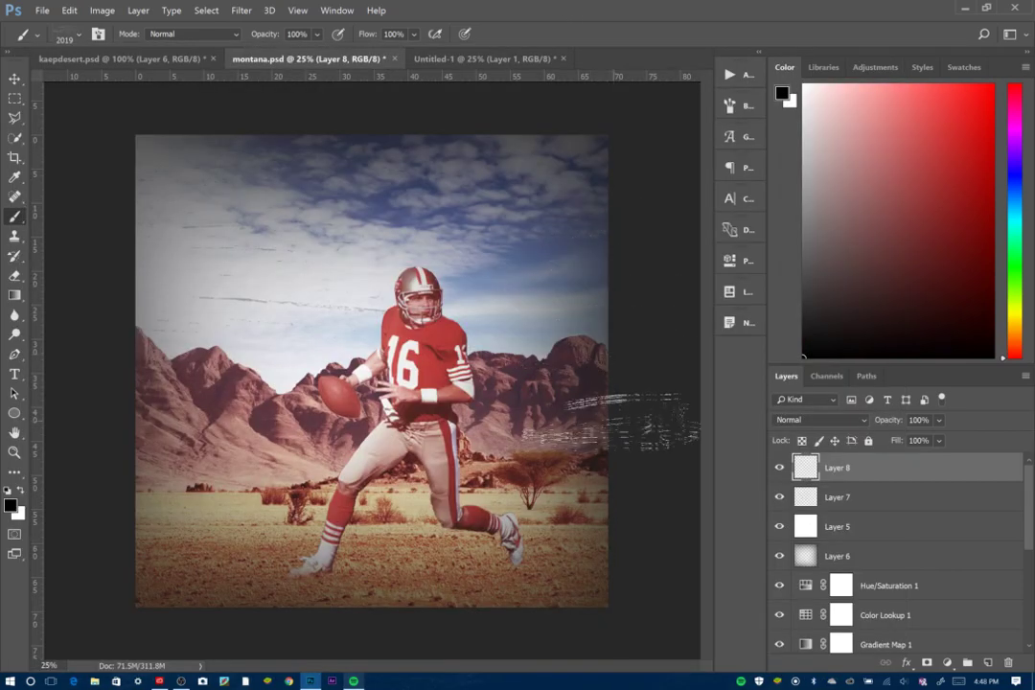
# - Enlarge the scratch brush to 5000 px, stamp black scratches over the image on the new layer and adjust its opacity
pyautogui.press(']')
pyautogui.press(']')
pyautogui.press(']')
pyautogui.press(']')
pyautogui.press(']')
pyautogui.press(']')
pyautogui.press(']')
pyautogui.press(']')
pyautogui.press(']')
pyautogui.press(']')
pyautogui.press(']')
pyautogui.press(']')
pyautogui.press(']')
pyautogui.press(']')
pyautogui.press(']')
pyautogui.press(']')
pyautogui.press(']')
pyautogui.press(']')
pyautogui.press(']')
pyautogui.press(']')
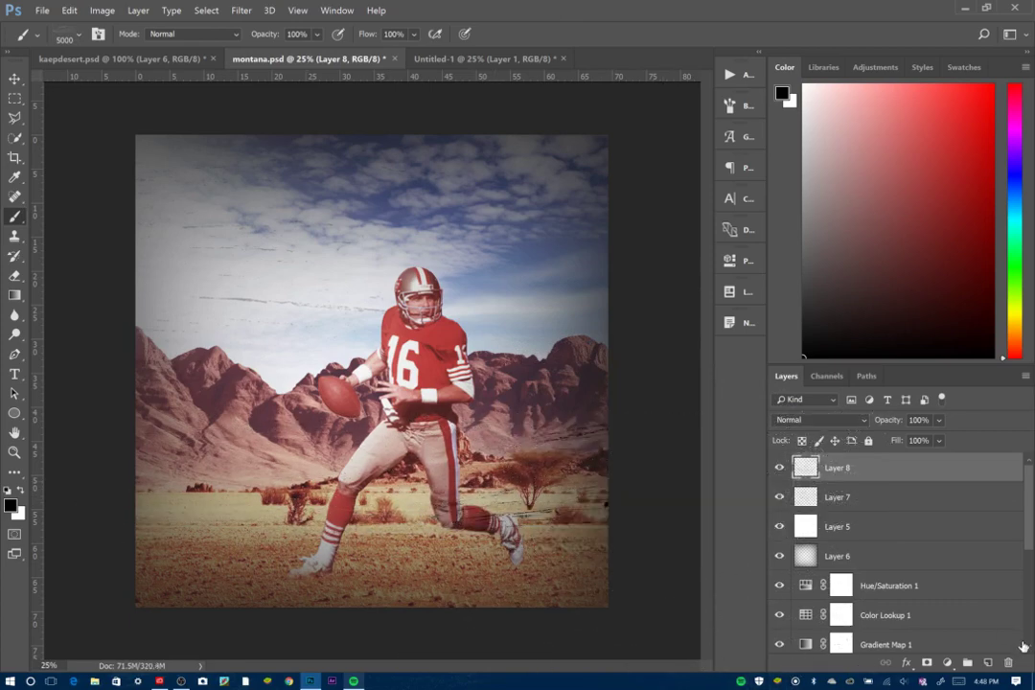
pyautogui.moveTo(897, 423); pyautogui.dragTo(884, 423)
# - Compare the two scratch layers hidden and shown, merge them, and remove the scratches from the scene
pyautogui.click(780, 468)
pyautogui.keyDown('shift'); pyautogui.click(796, 486); pyautogui.keyUp('shift')
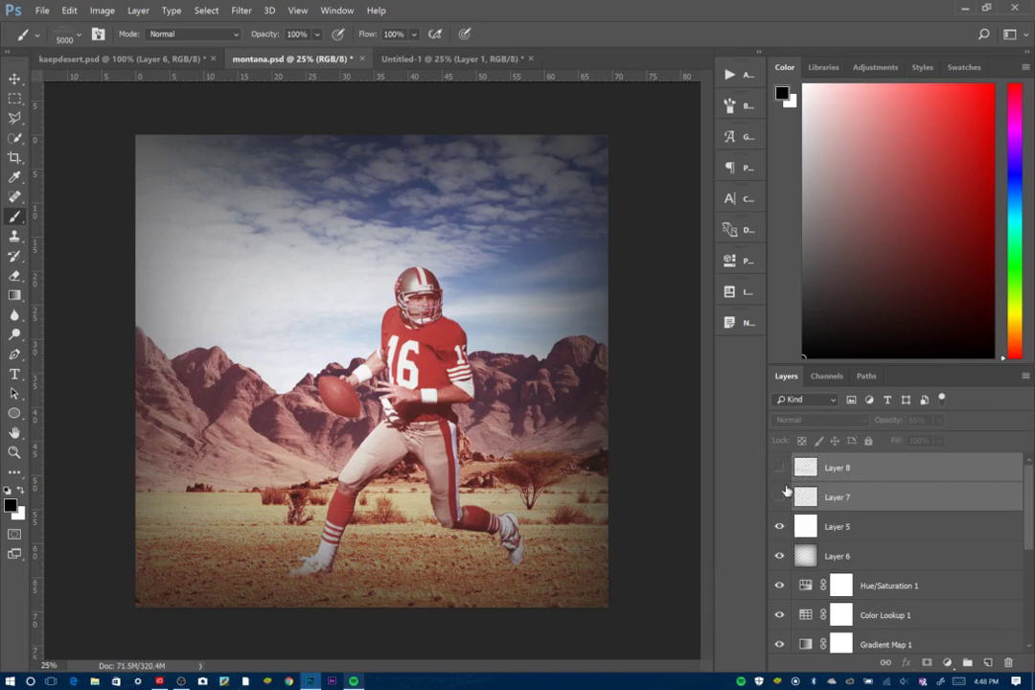
pyautogui.click(780, 468)
pyautogui.click(780, 496)
pyautogui.hotkey('ctrl', 'e')
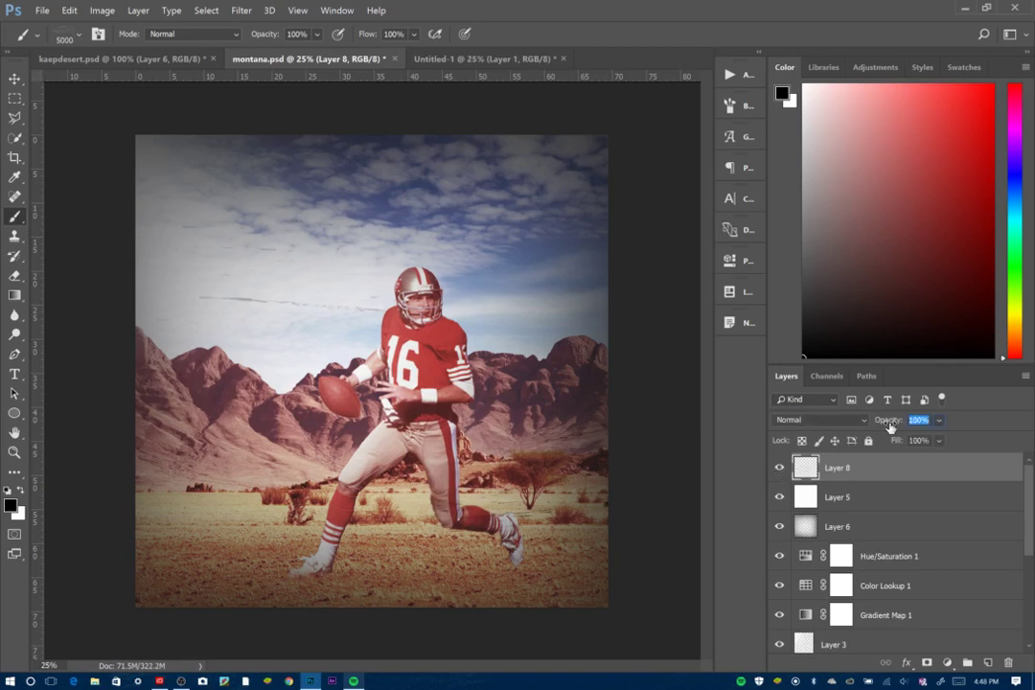
pyautogui.click(780, 469)
pyautogui.click(780, 469)
pyautogui.hotkey('ctrl', 'e')
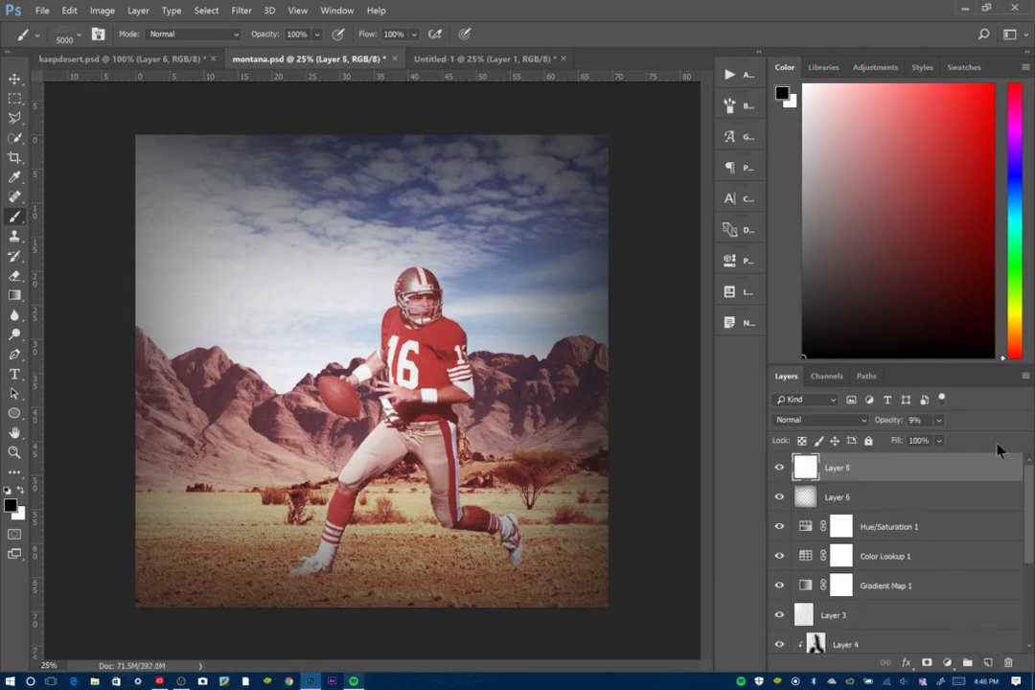
# - Add a layer above the white haze layer and enter the text "ajr" on it in white
pyautogui.click(988, 663)
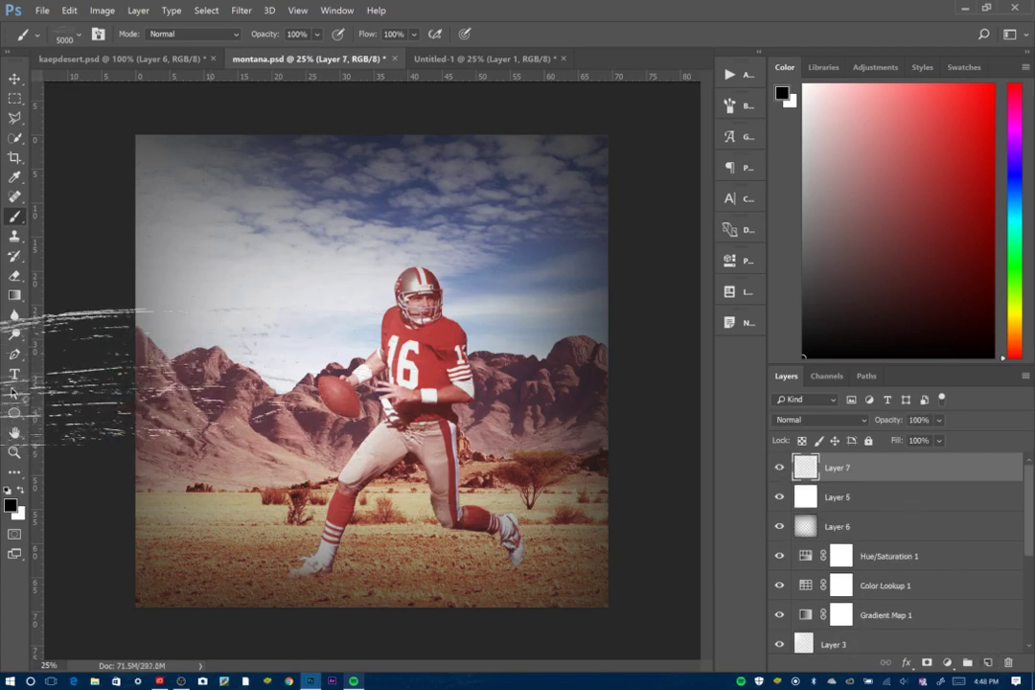
pyautogui.click(437, 60)
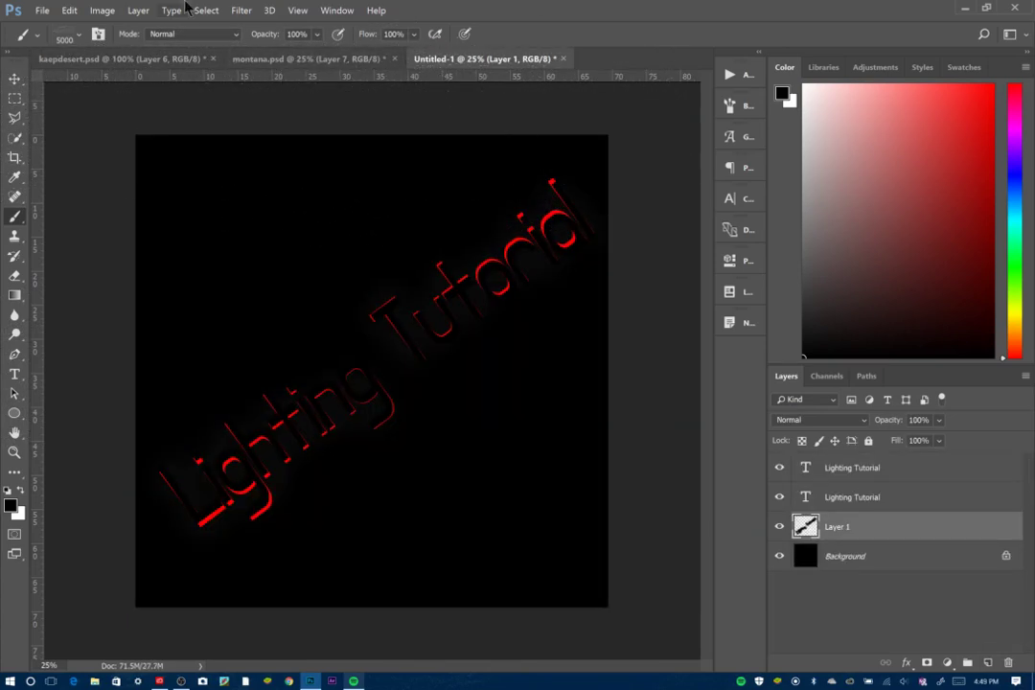
pyautogui.click(287, 58)
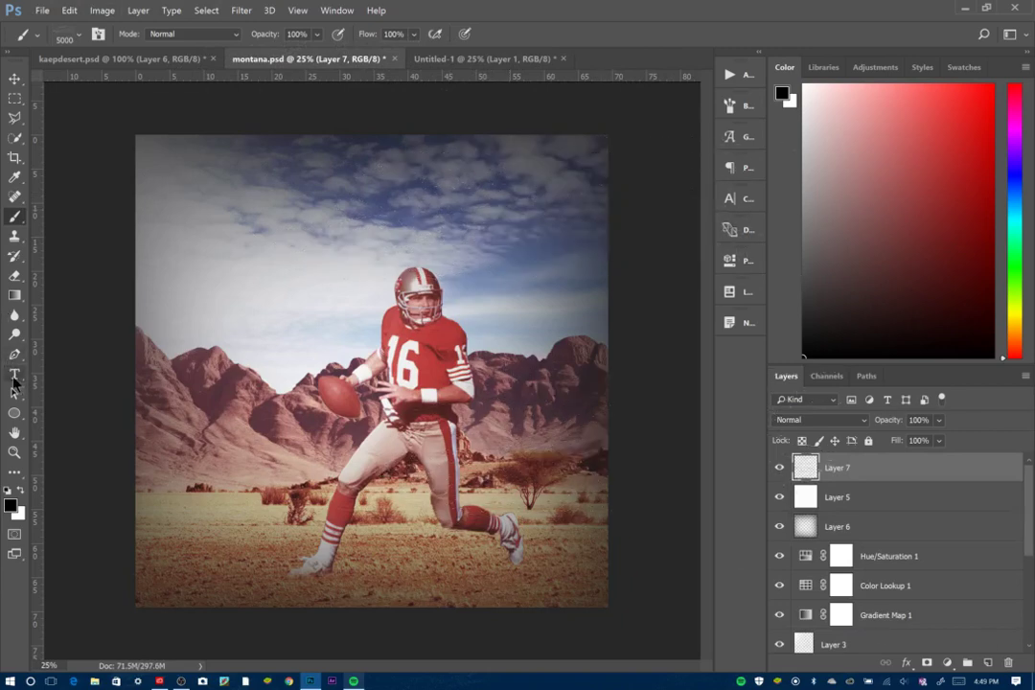
pyautogui.press('t')
pyautogui.click(273, 439)
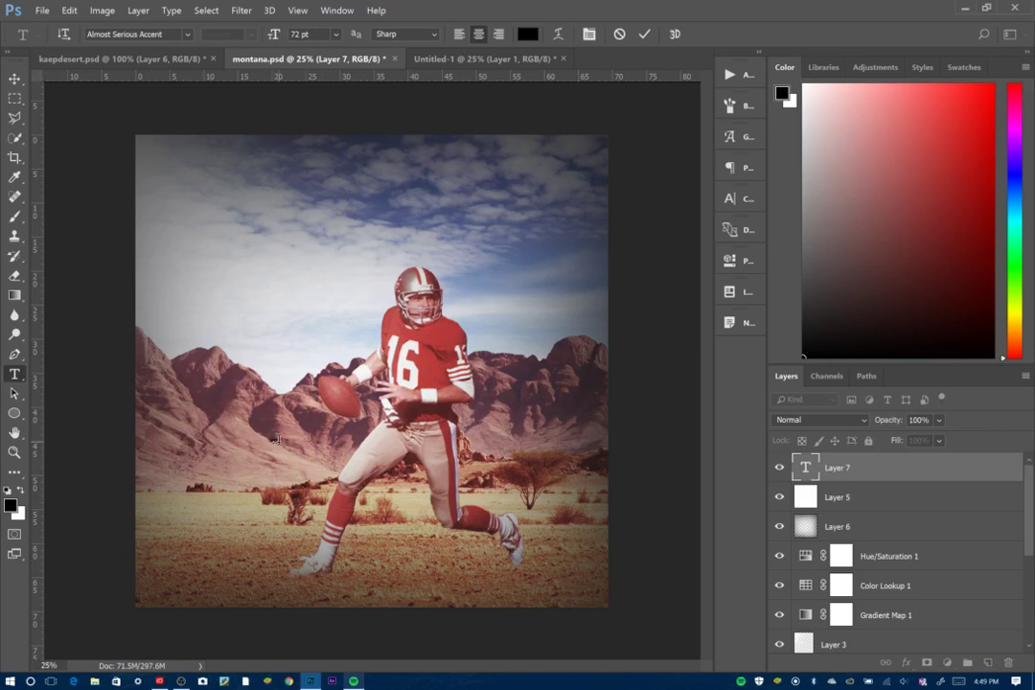
pyautogui.moveTo(921, 291); pyautogui.dragTo(678, 14)
# - Enlarge the "ajr" text and place it over the player in the middle of the image
pyautogui.click(14, 77)
pyautogui.moveTo(305, 435); pyautogui.dragTo(402, 385)
pyautogui.moveTo(351, 286); pyautogui.dragTo(582, 590)
pyautogui.moveTo(628, 633); pyautogui.dragTo(655, 647)
pyautogui.press('Return')
pyautogui.moveTo(604, 596); pyautogui.dragTo(367, 367)
pyautogui.moveTo(408, 412); pyautogui.dragTo(644, 567)
pyautogui.moveTo(564, 512); pyautogui.dragTo(499, 471)
pyautogui.press('Return')
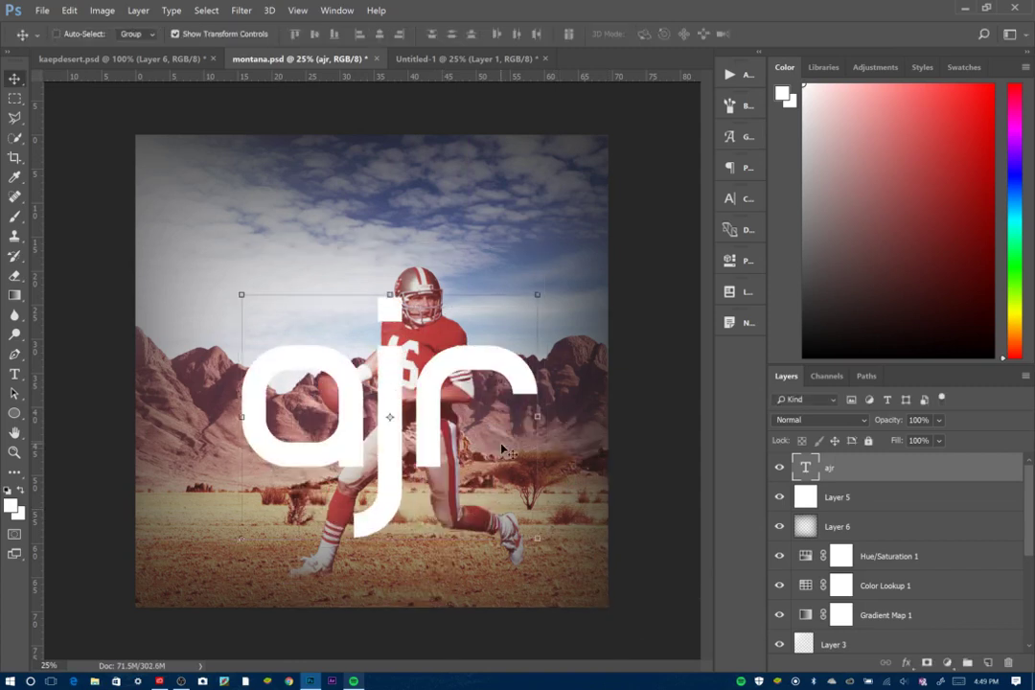
# - Rasterize the "ajr" text layer and shift the letter r left so that it overlaps the stem of the j
pyautogui.rightClick(856, 482)
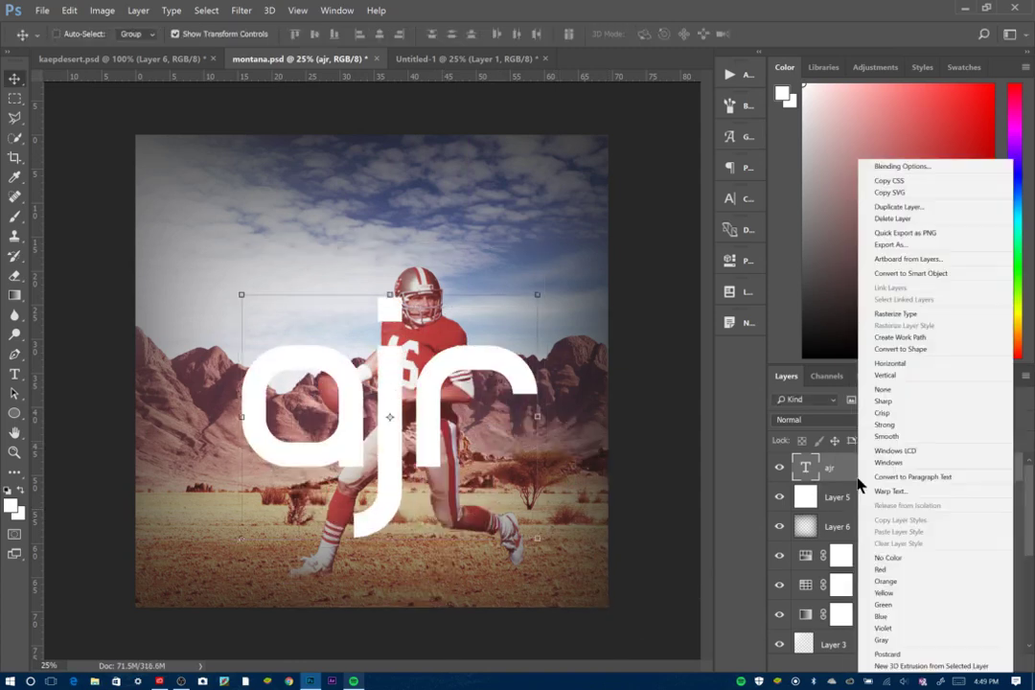
pyautogui.click(917, 314)
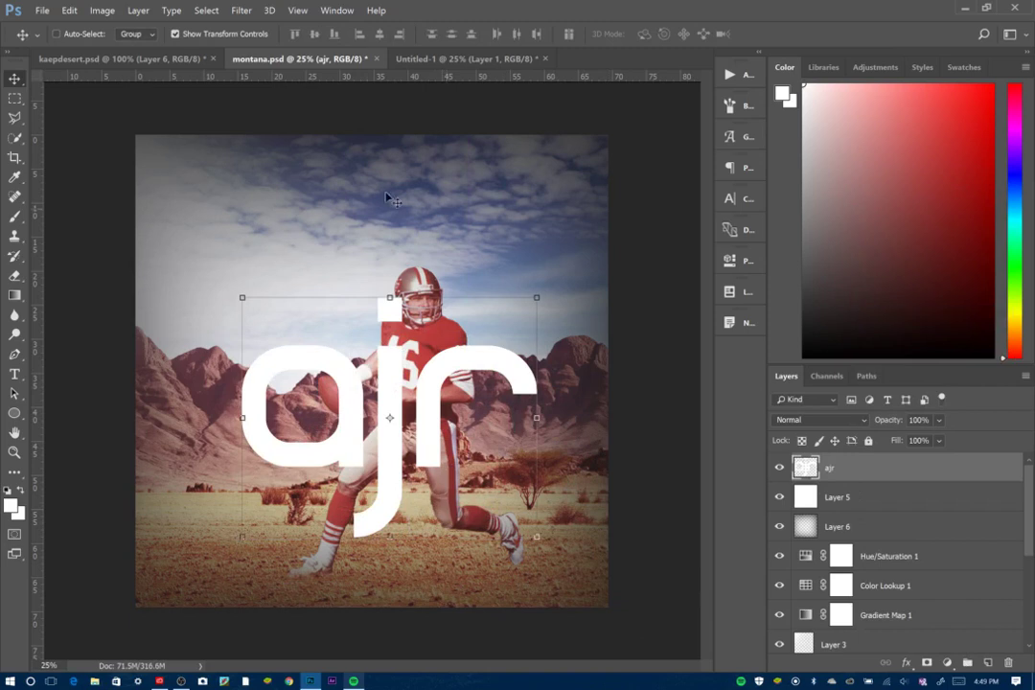
pyautogui.click(14, 98)
pyautogui.moveTo(419, 317)
pyautogui.mouseDown()
pyautogui.moveTo(498, 476)
pyautogui.moveTo(582, 476)
pyautogui.mouseUp()
pyautogui.moveTo(523, 435); pyautogui.dragTo(516, 440)
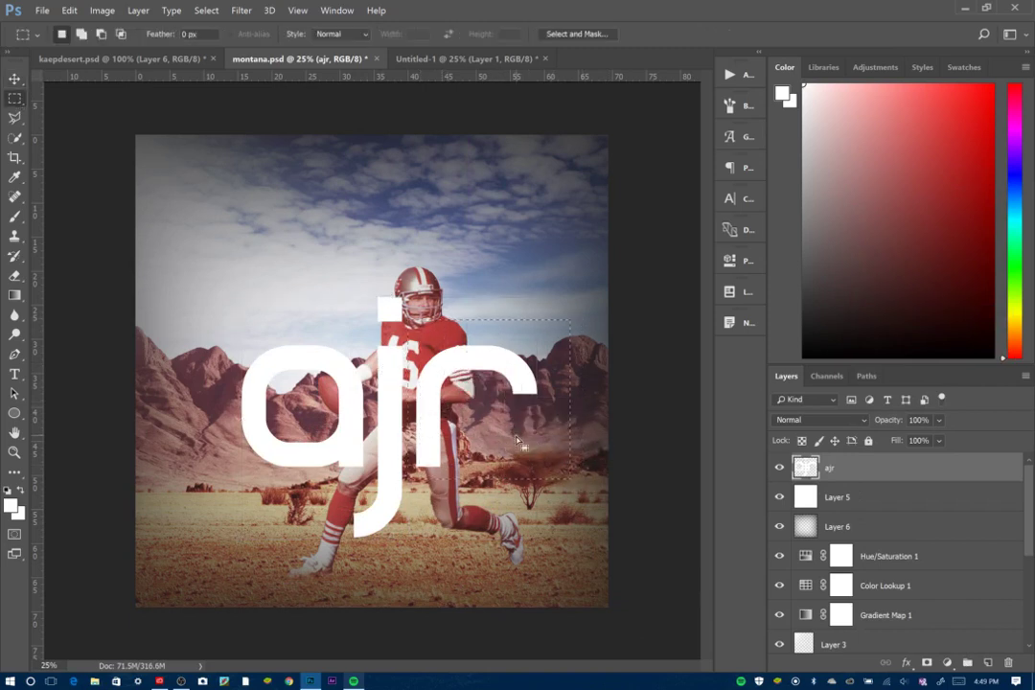
pyautogui.press('v')
pyautogui.press('ctrl')
pyautogui.moveTo(464, 422); pyautogui.dragTo(422, 427)
pyautogui.hotkey('shift', 'Left')
pyautogui.hotkey('shift', 'Left')
pyautogui.hotkey('shift', 'Left')
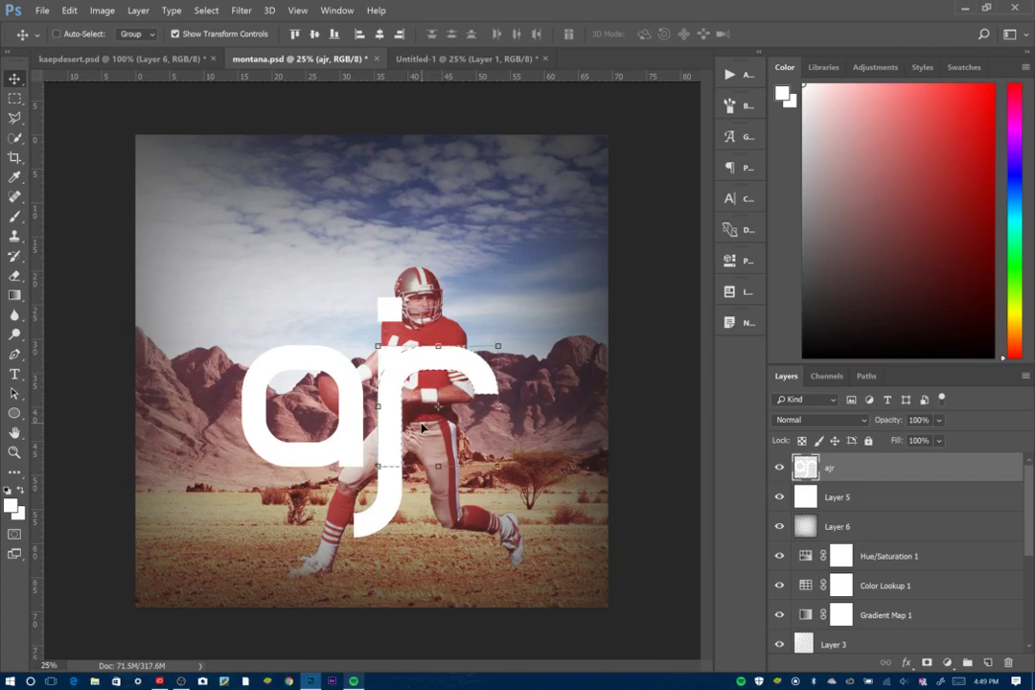
# - Examine the join between the letters j and r up close and in the whole image
pyautogui.hotkey('ctrl', '+')
pyautogui.hotkey('ctrl', '+')
pyautogui.hotkey('ctrl', '+')
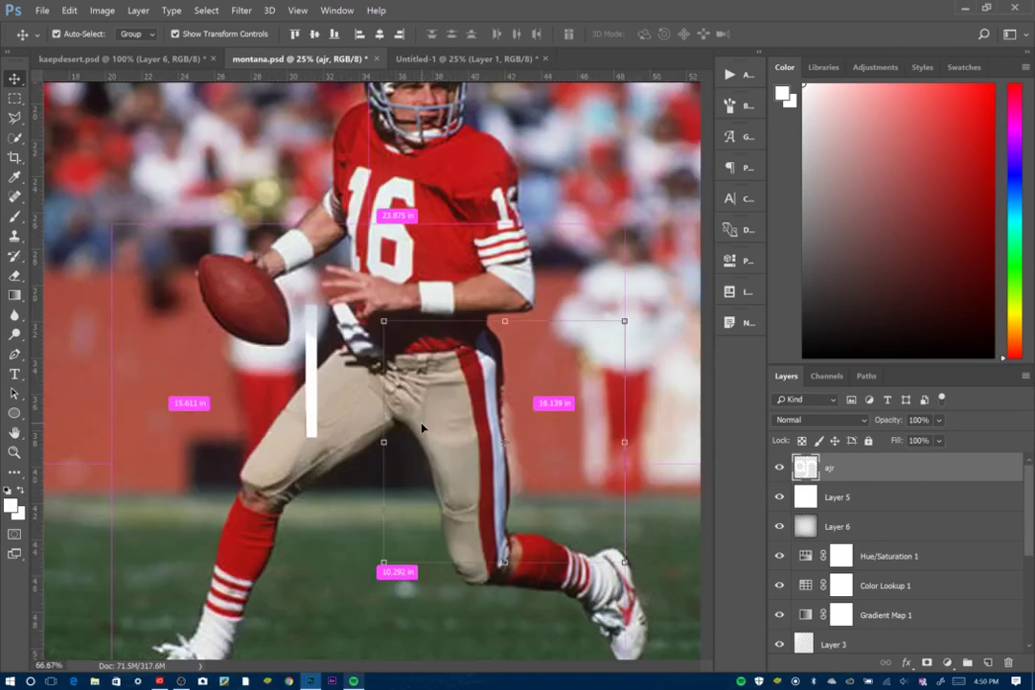
pyautogui.hotkey('ctrl', '+')
pyautogui.hotkey('ctrl', '-')
pyautogui.hotkey('ctrl', '-')
pyautogui.hotkey('ctrl', '-')
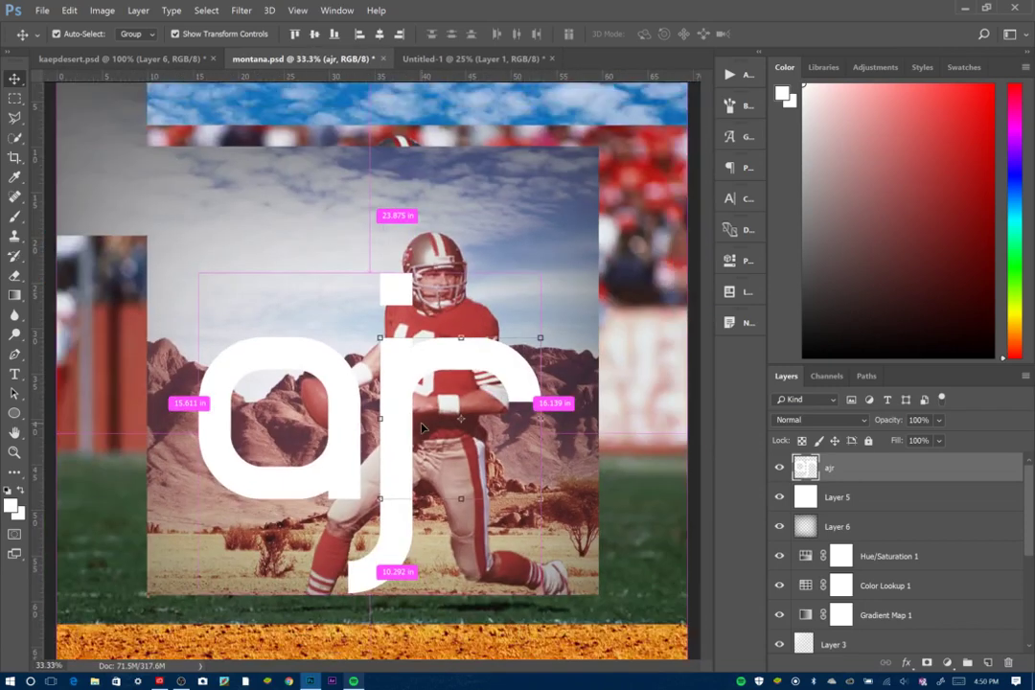
pyautogui.hotkey('ctrl', '-')
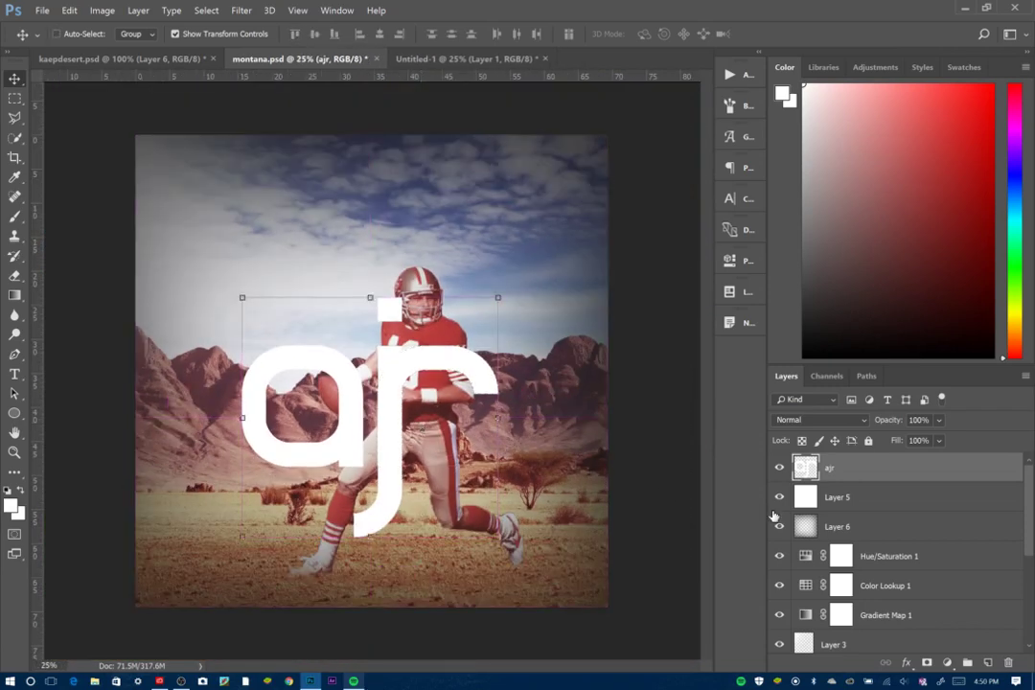
# - Select the letter a, shift it right so that it overlaps the stem of the j, and deselect it
pyautogui.click(14, 97)
pyautogui.moveTo(226, 329); pyautogui.dragTo(380, 463)
pyautogui.press('v')
pyautogui.press('Right')
pyautogui.press('Right')
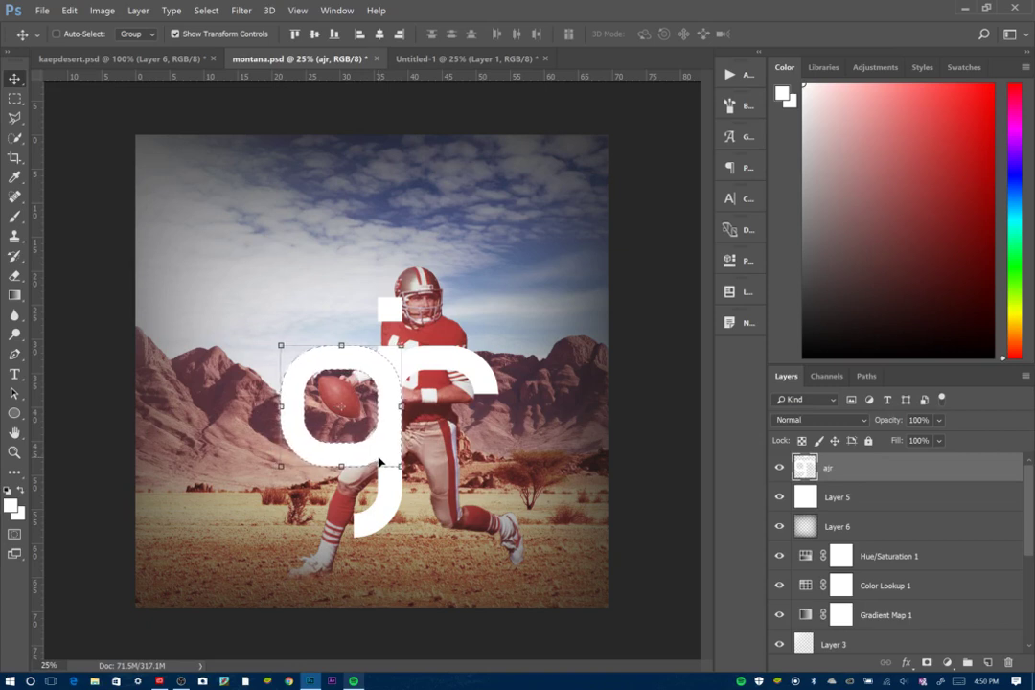
pyautogui.press('Right')
pyautogui.press('Right')
pyautogui.press('Left')
pyautogui.press('Left')
pyautogui.hotkey('ctrl', 'd')
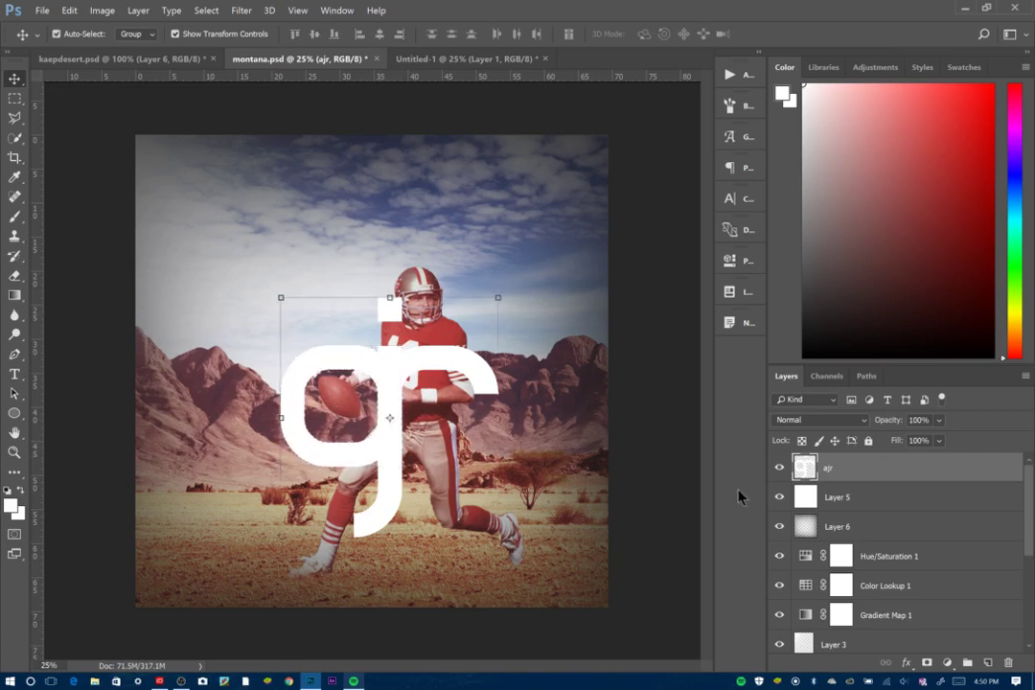
# - Scale the "ajr" logo down to a small mark and place it in the lower-right corner of the desert scene
pyautogui.click(844, 498)
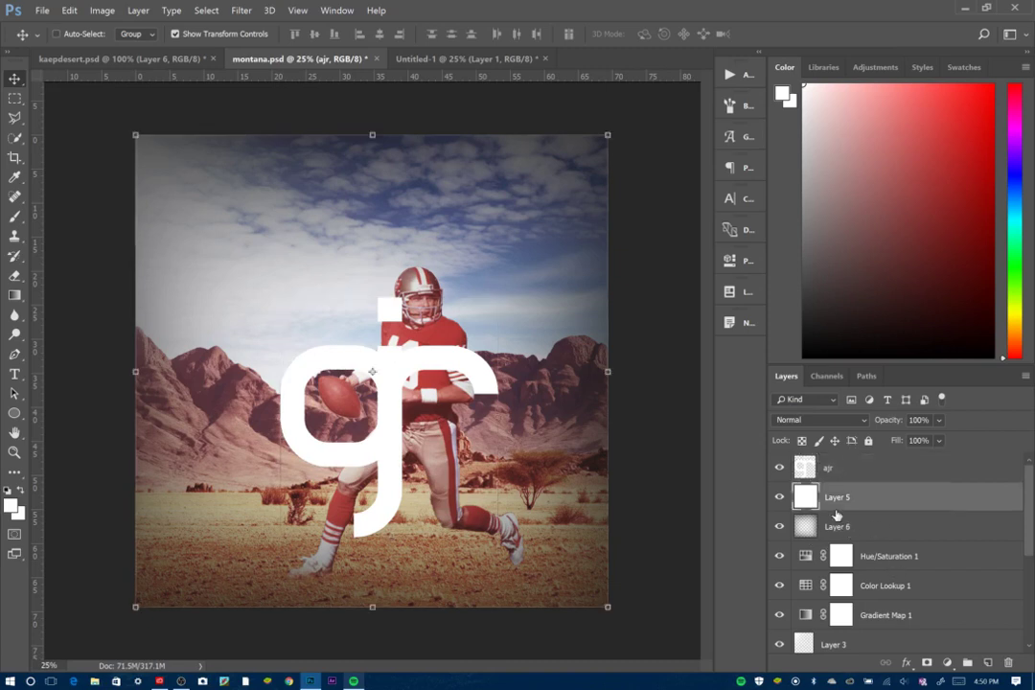
pyautogui.click(813, 469)
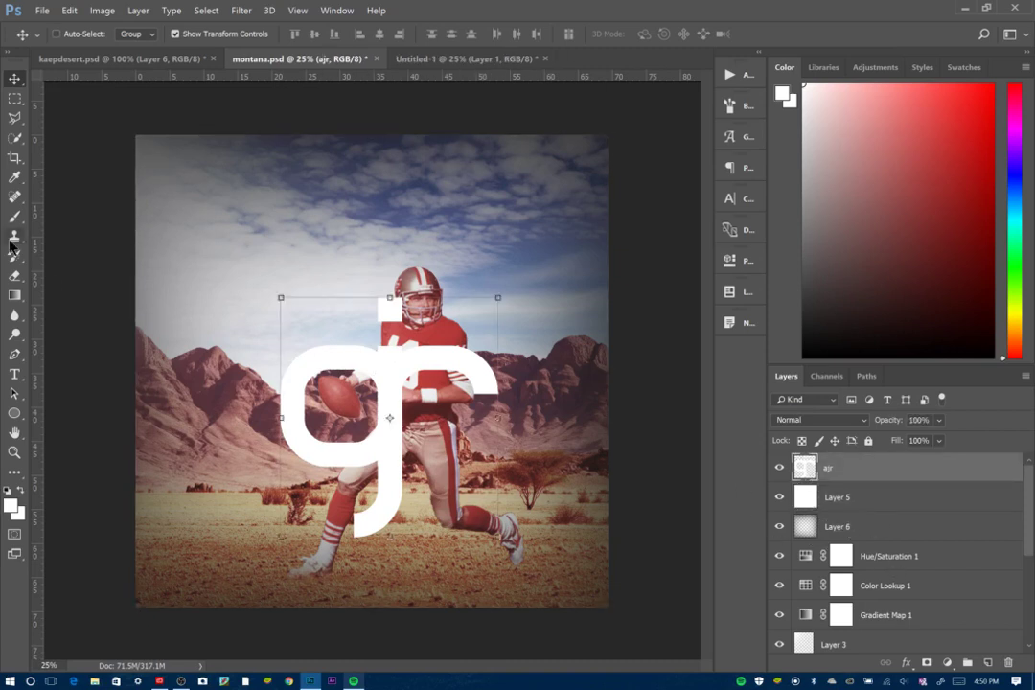
pyautogui.moveTo(281, 297); pyautogui.dragTo(441, 414)
pyautogui.moveTo(463, 472); pyautogui.dragTo(568, 539)
pyautogui.moveTo(517, 506); pyautogui.dragTo(562, 558)
pyautogui.press('Return')
pyautogui.moveTo(598, 594); pyautogui.dragTo(592, 591)
# - Add an empty layer above the "ajr" logo layer
pyautogui.click(915, 523)
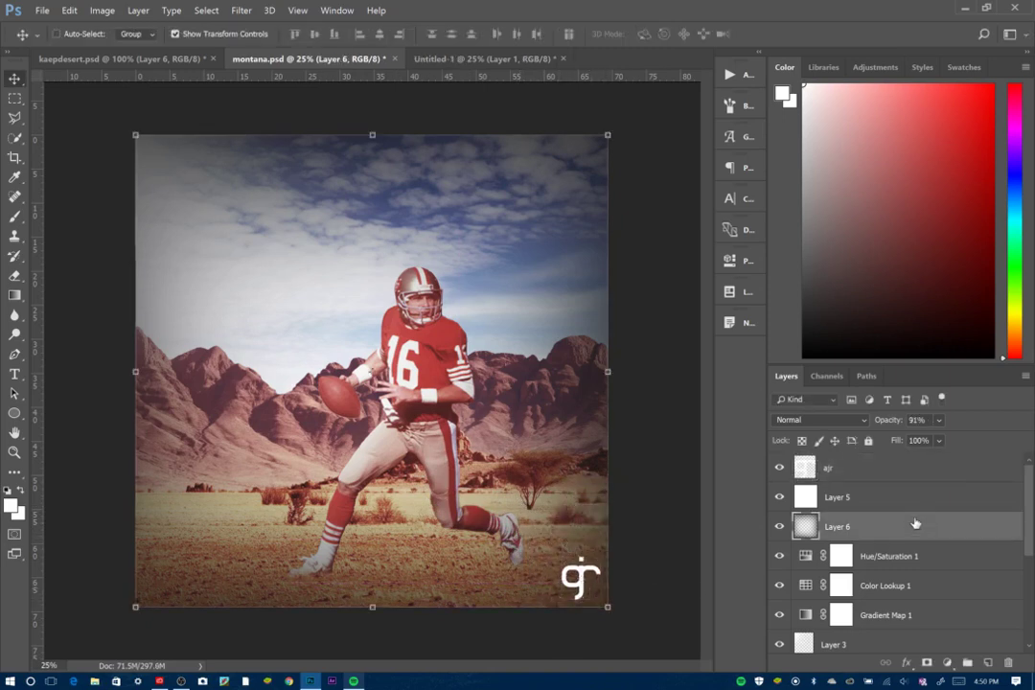
pyautogui.click(867, 481)
pyautogui.click(988, 662)
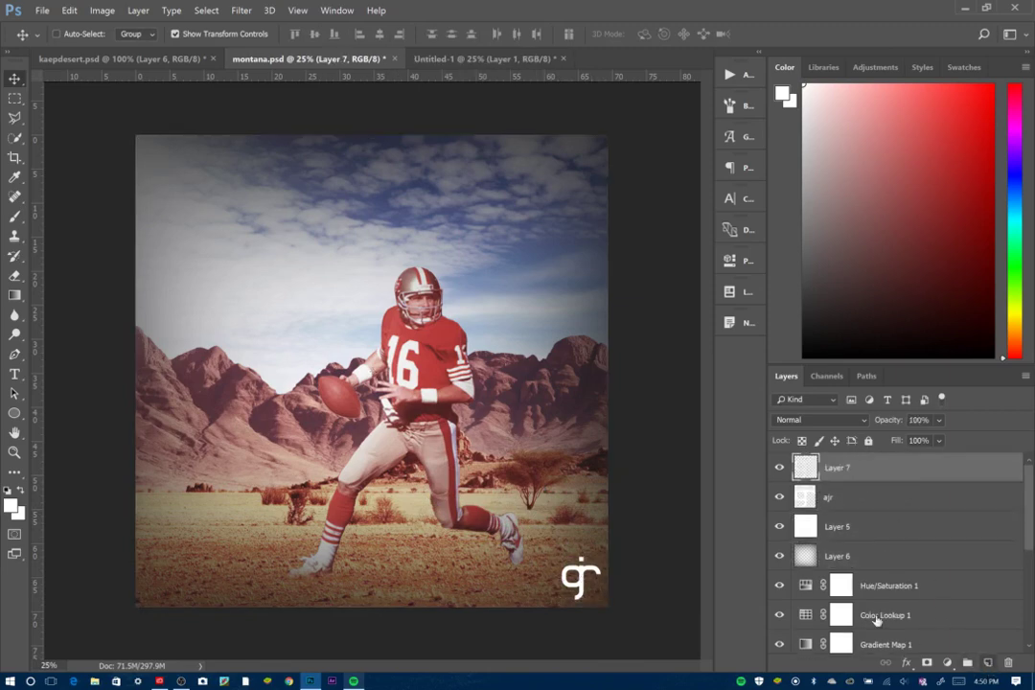
# - Save a JPEG copy of the artwork as montana on the Desktop, and save the Photoshop document
pyautogui.hotkey('ctrl', 'shift', 's')
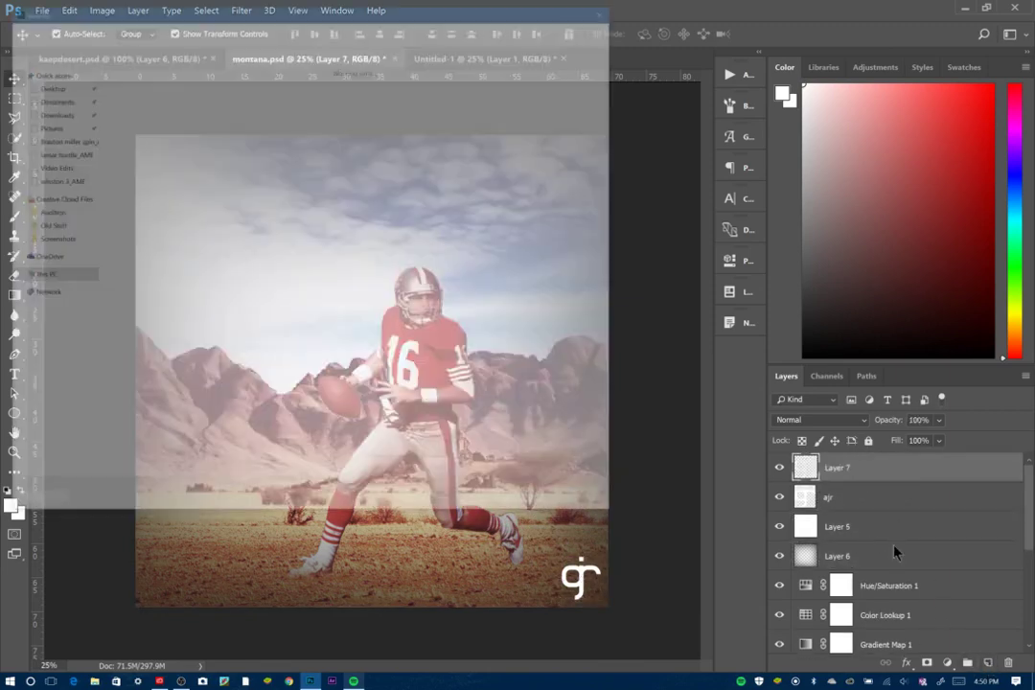
pyautogui.click(119, 406)
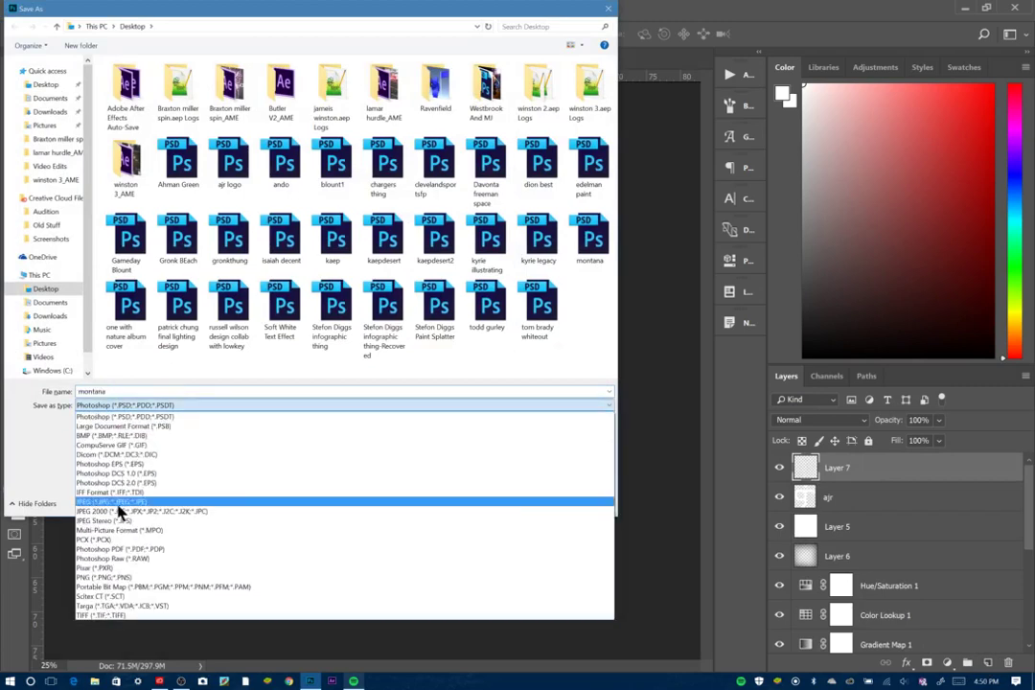
pyautogui.click(376, 493)
pyautogui.click(523, 503)
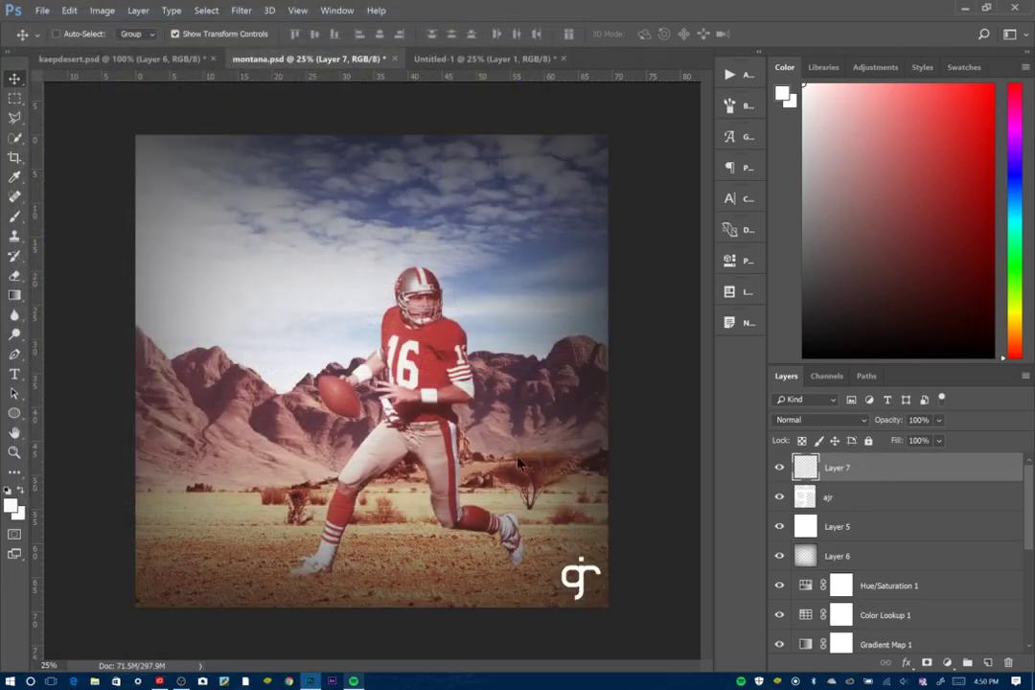
pyautogui.click(585, 175)
pyautogui.hotkey('ctrl', 's')
pyautogui.click(180, 680)
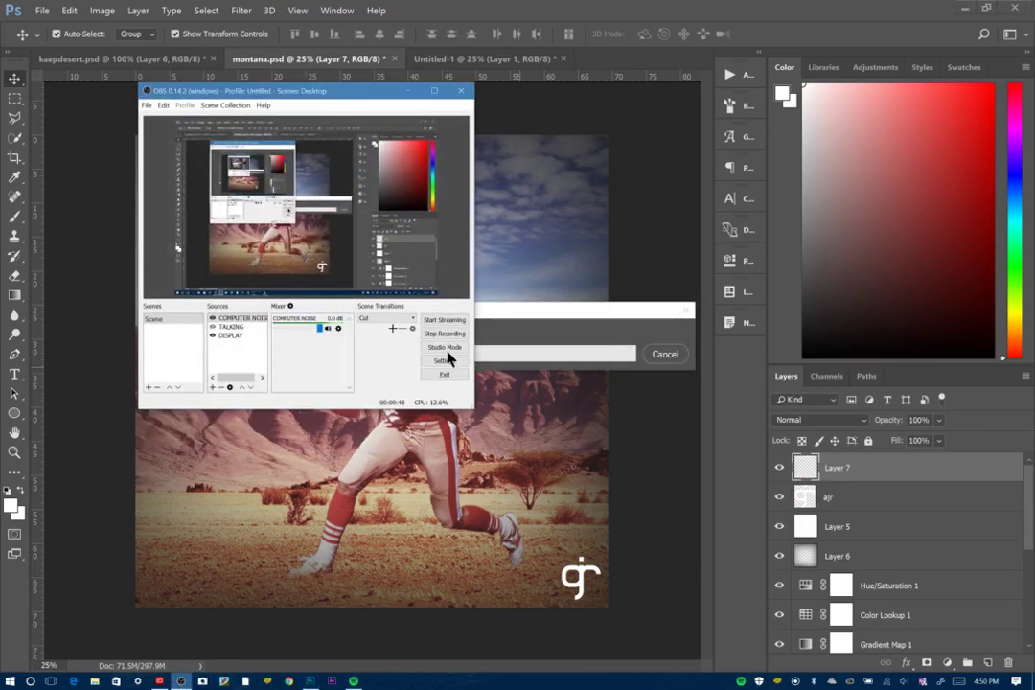